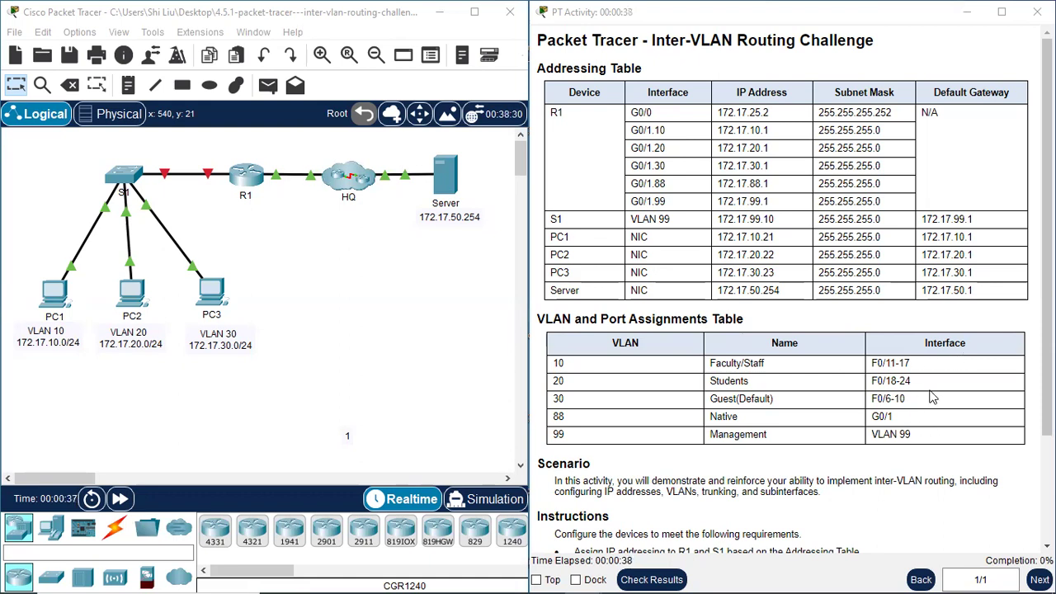
- Turn on the preference that always shows port labels in the logical workspace
{"action": "scroll", "coordinate": [691, 459], "scroll_direction": "down", "scroll_amount": 3}
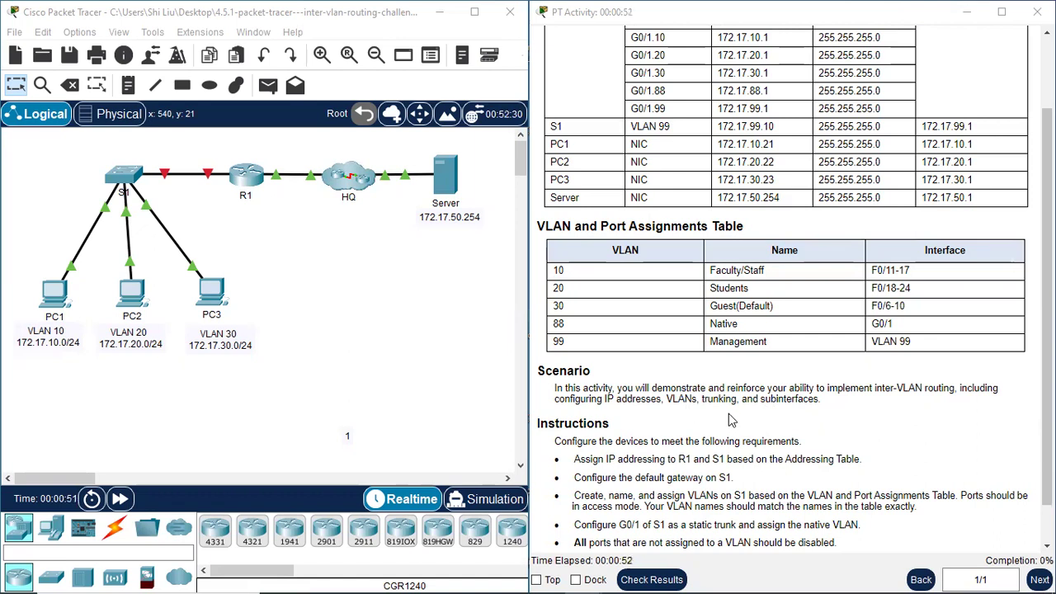
{"action": "scroll", "coordinate": [834, 417], "scroll_direction": "down", "scroll_amount": 1}
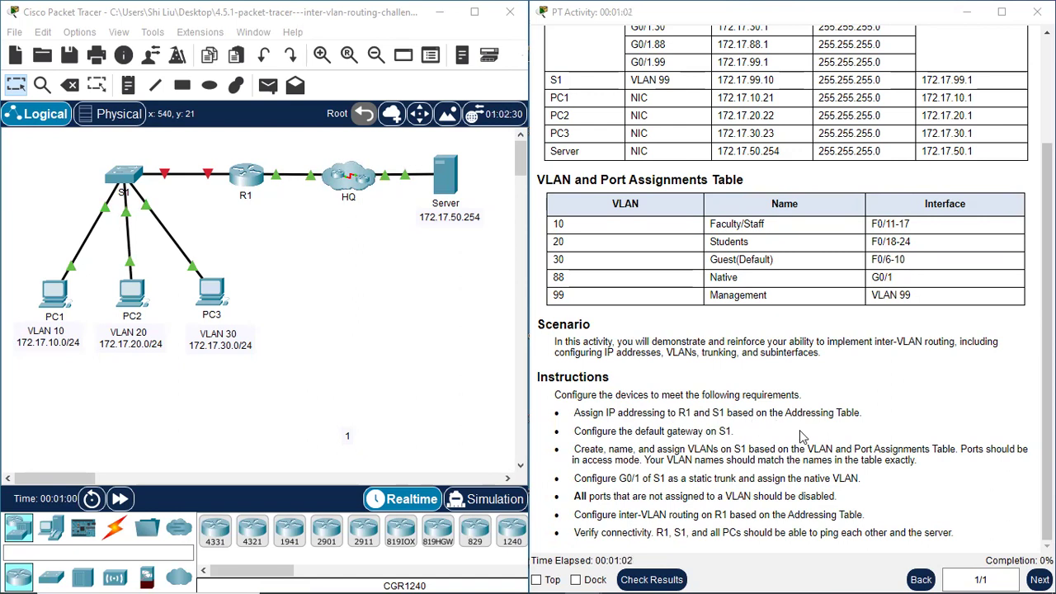
{"action": "scroll", "coordinate": [863, 428], "scroll_direction": "up", "scroll_amount": 1}
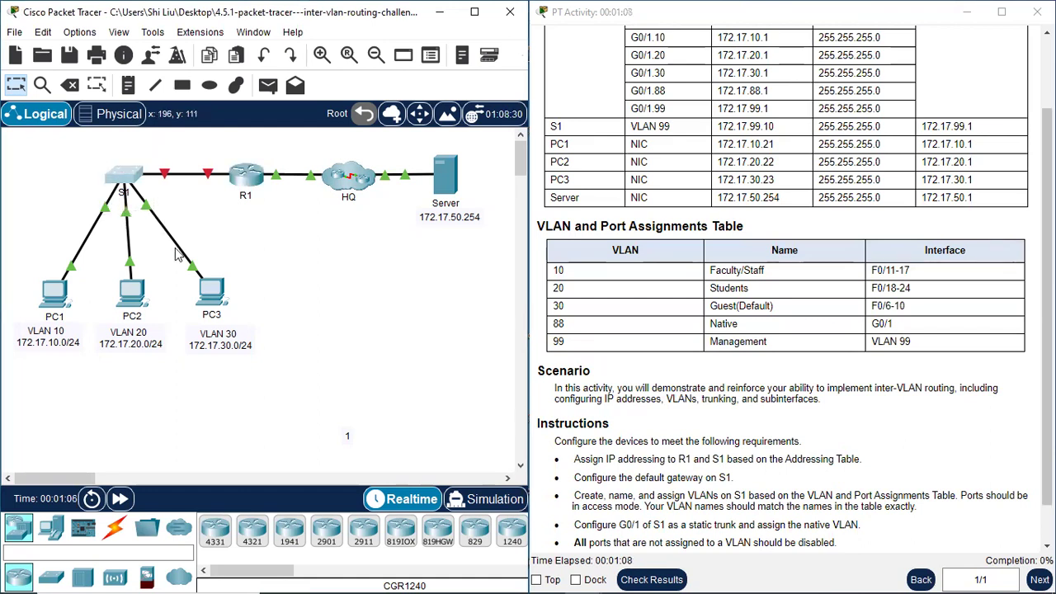
{"action": "scroll", "coordinate": [642, 279], "scroll_direction": "up", "scroll_amount": 1}
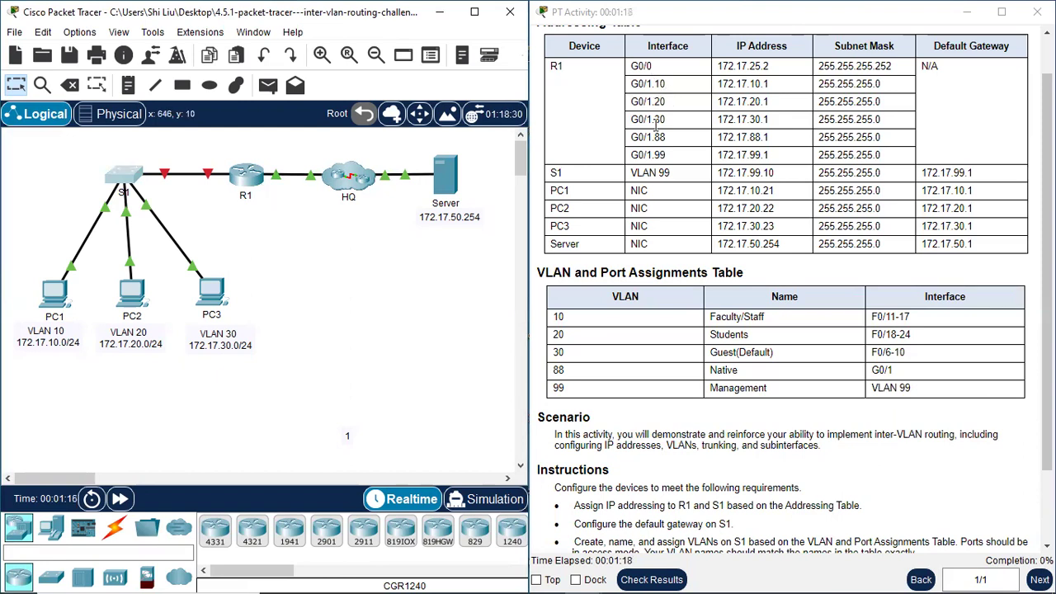
{"action": "left_click", "coordinate": [79, 32]}
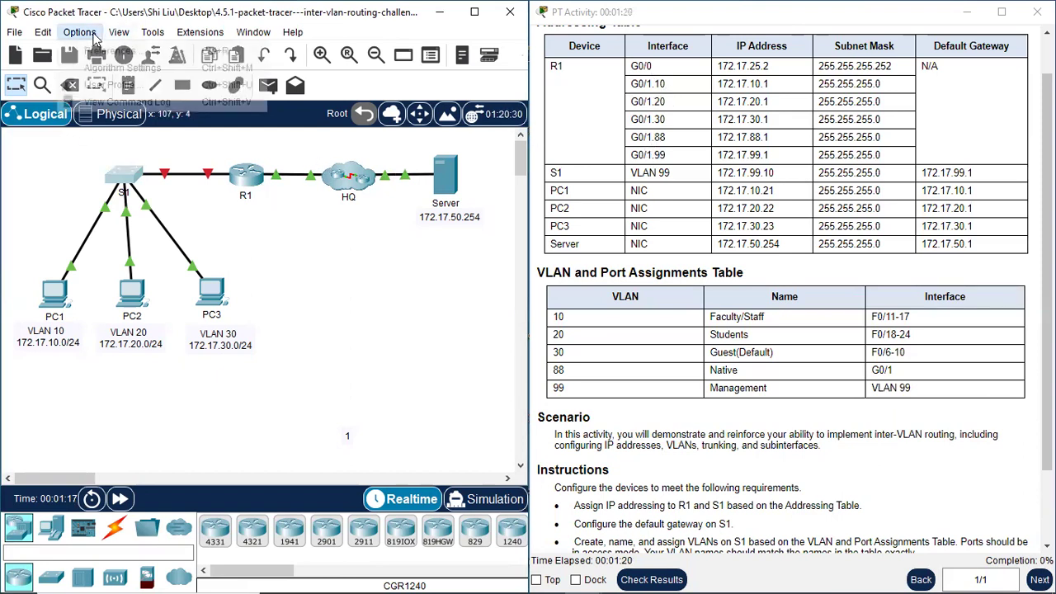
{"action": "left_click", "coordinate": [112, 51]}
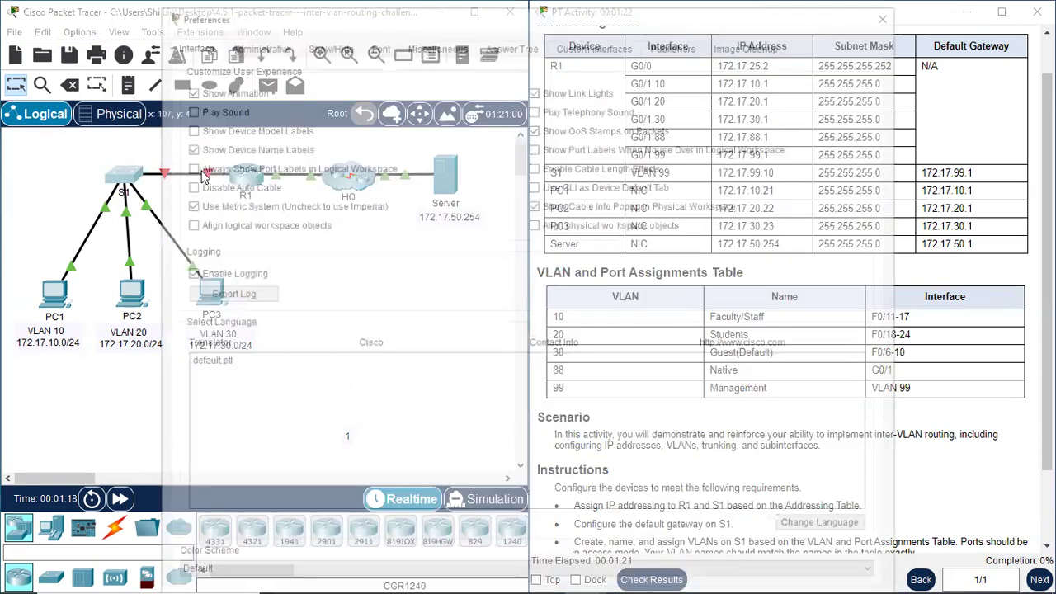
{"action": "left_click", "coordinate": [890, 13]}
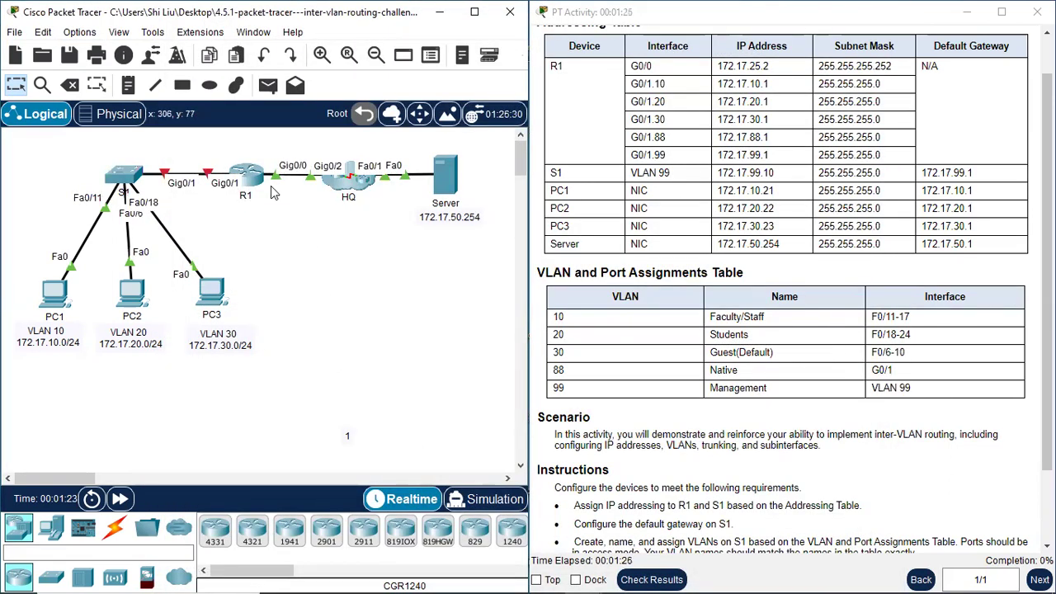
- Open router R1's command line and enter privileged EXEC mode
{"action": "left_click", "coordinate": [247, 176]}
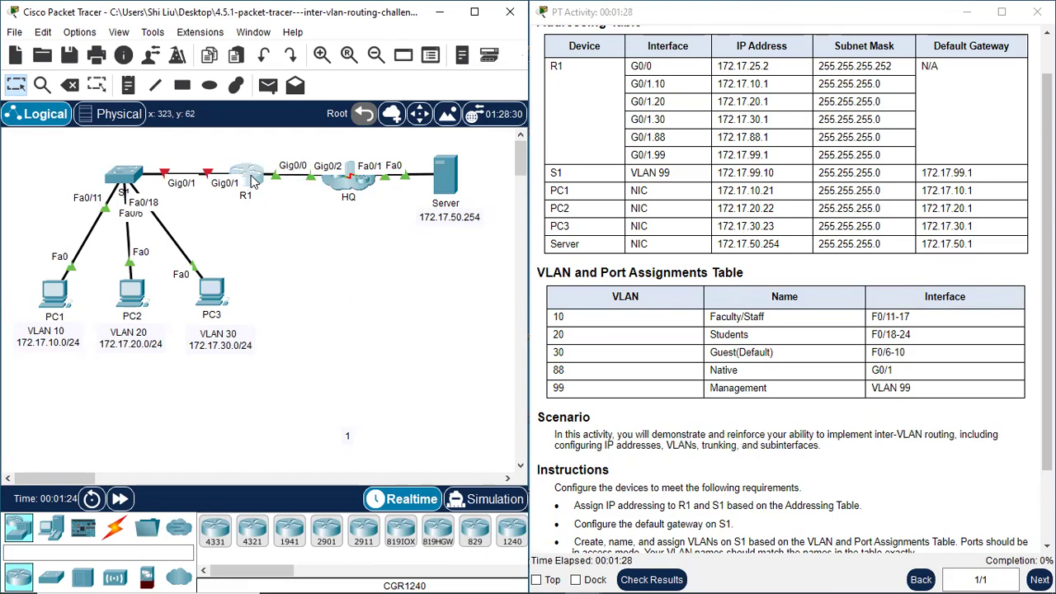
{"action": "left_click_drag", "start_coordinate": [395, 28], "coordinate": [149, 20]}
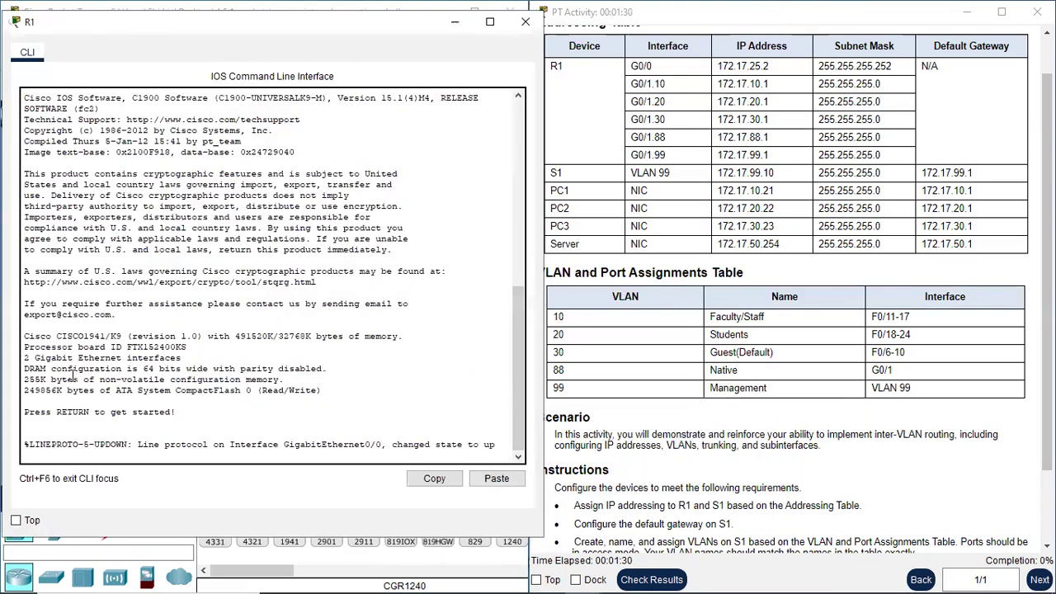
{"action": "key", "text": "Return"}
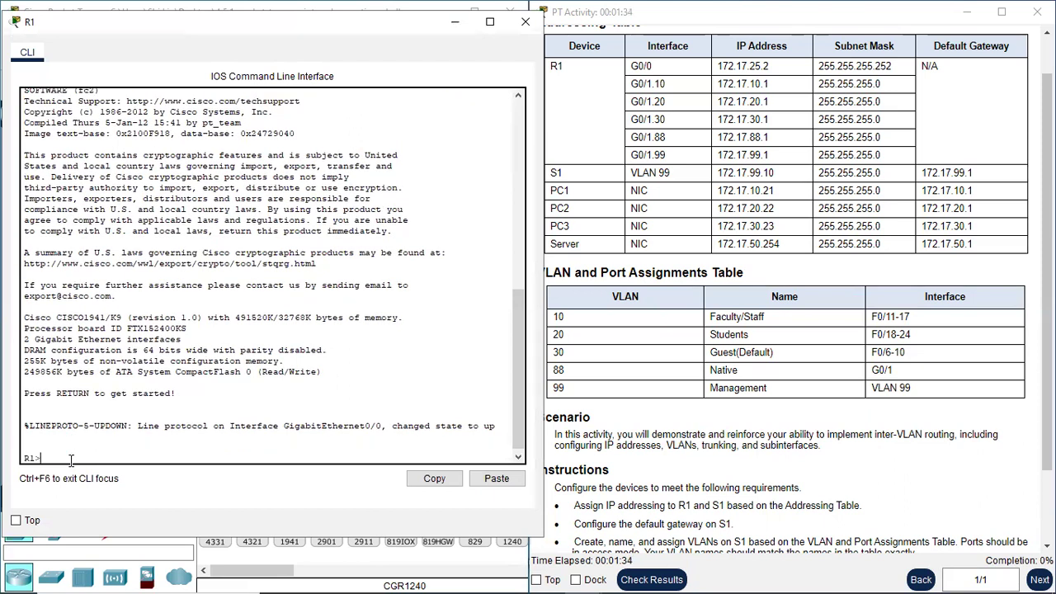
{"action": "type", "text": "en"}
{"action": "key", "text": "Return"}
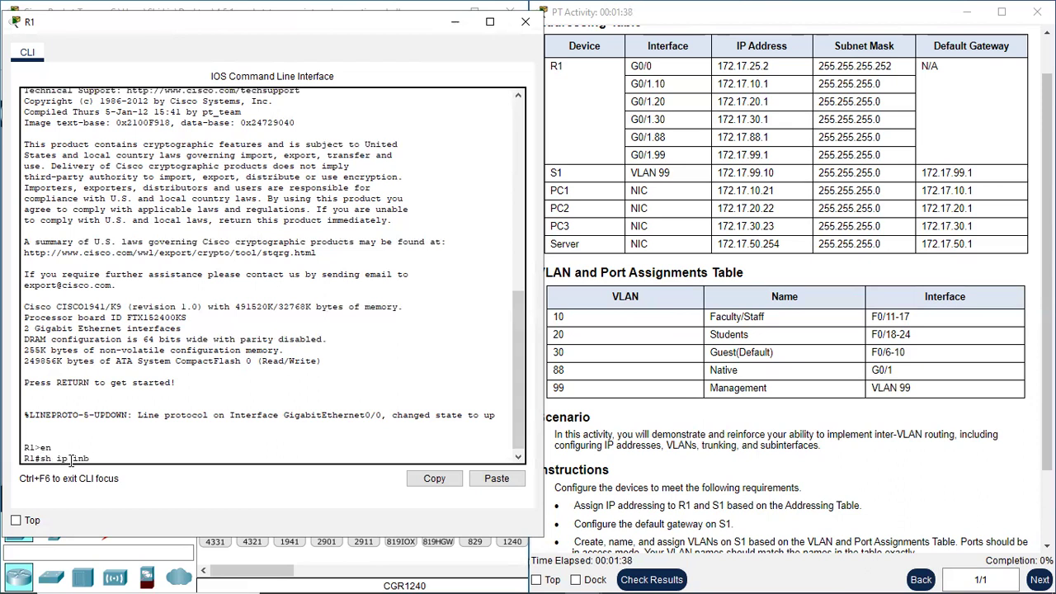
- Show R1's brief IP interface summary and check the GigabitEthernet0/0 and GigabitEthernet0/1 entries against the addressing table
{"action": "type", "text": "sh ip inb"}
{"action": "key", "text": "BackSpace"}
{"action": "key", "text": "Return"}
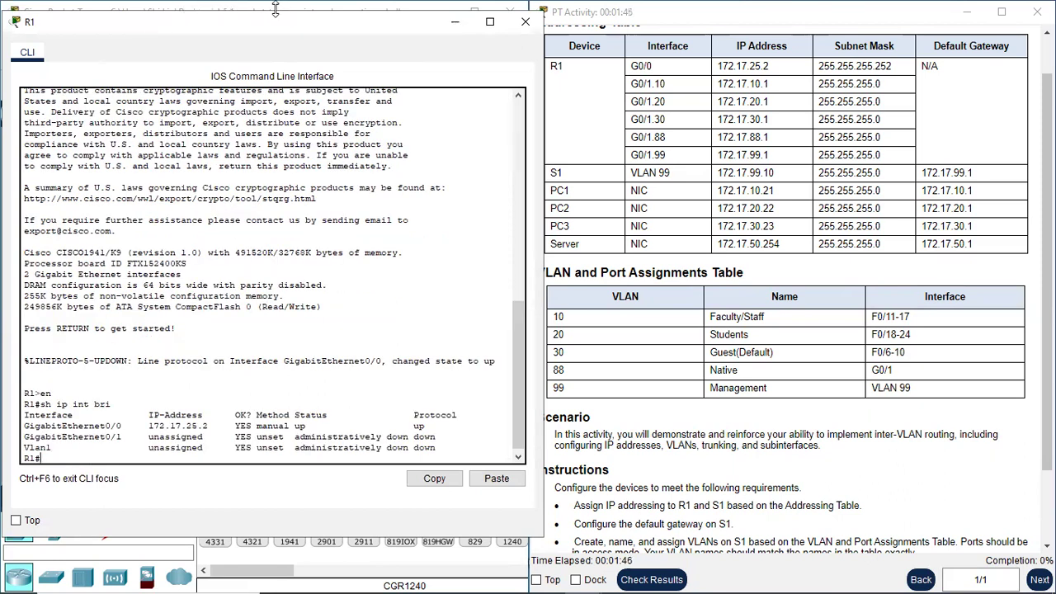
{"action": "left_click_drag", "start_coordinate": [94, 425], "coordinate": [246, 426]}
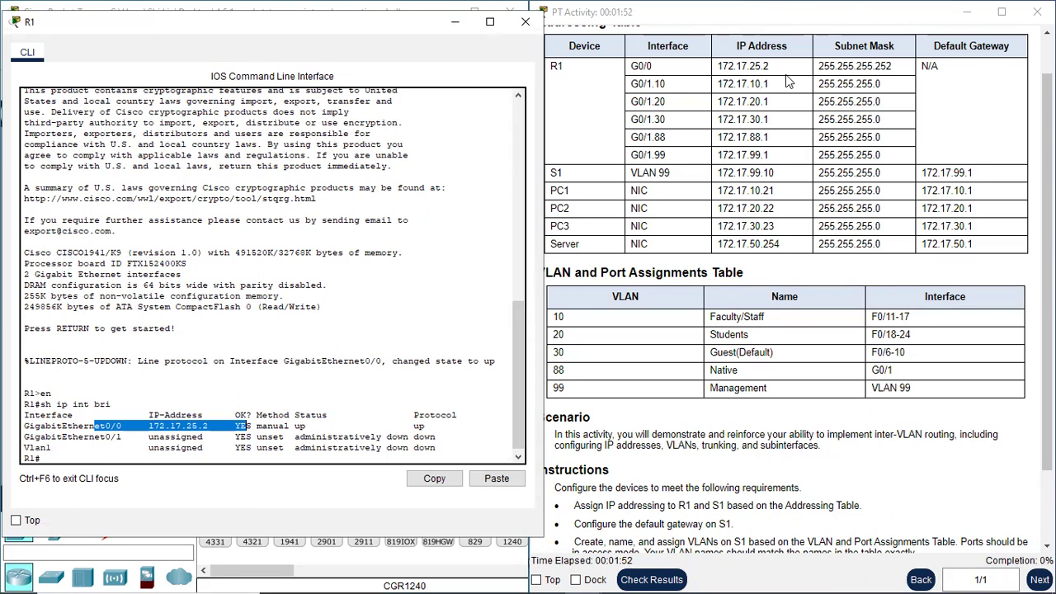
{"action": "left_click_drag", "start_coordinate": [90, 436], "coordinate": [337, 433]}
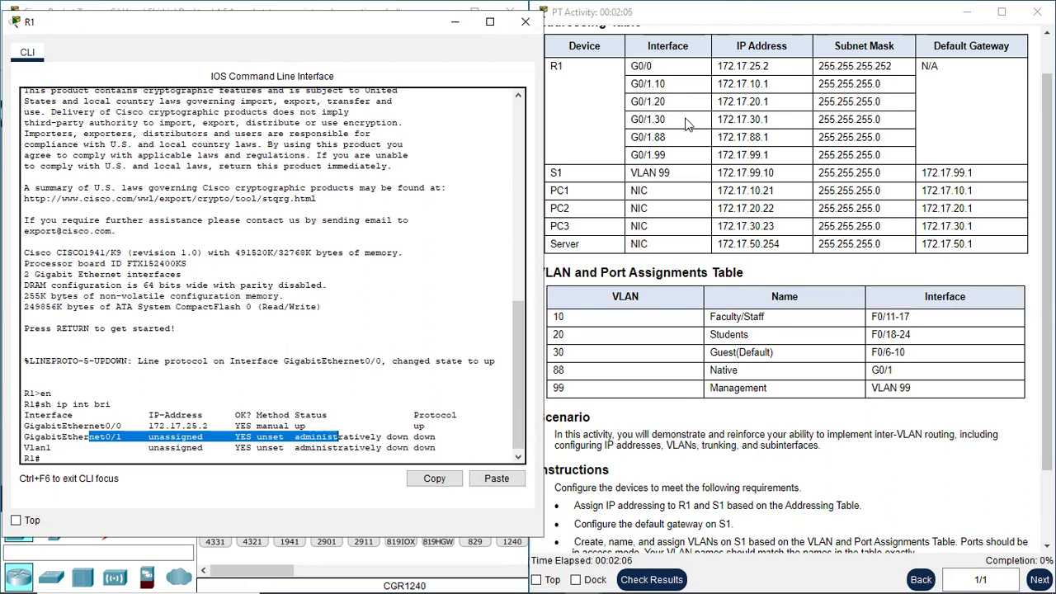
- Enter global configuration mode on R1 and create subinterface G0/1.10
{"action": "left_click", "coordinate": [57, 458]}
{"action": "key", "text": "Return"}
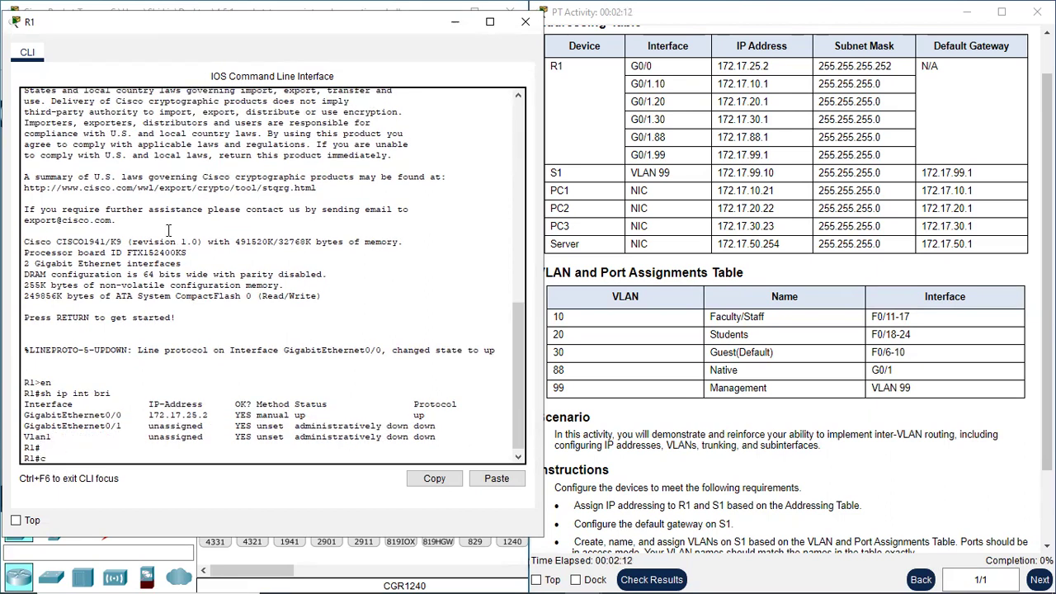
{"action": "type", "text": "conf t"}
{"action": "key", "text": "Return"}
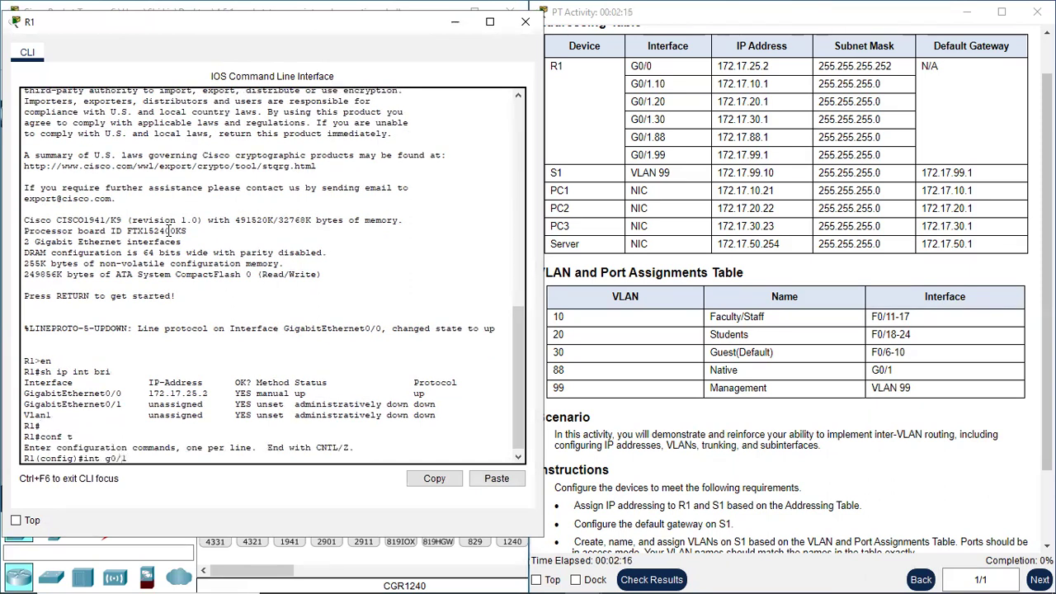
{"action": "type", "text": "int g0/1.10"}
{"action": "key", "text": "Return"}
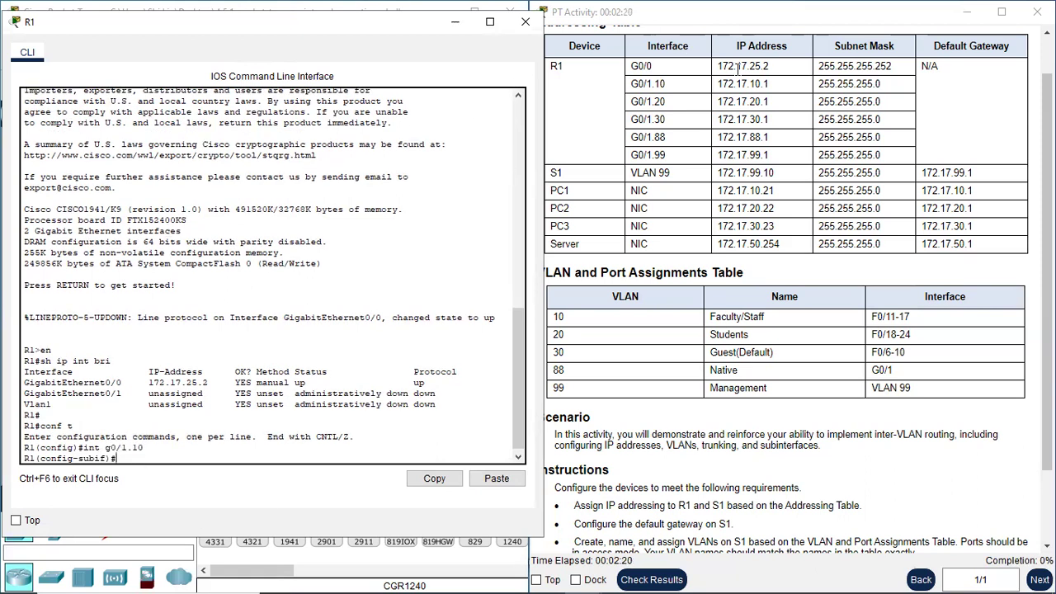
- Try to assign IP address 172.17.10.1 with mask 255.255.255.0 to subinterface G0/1.10 before setting its encapsulation
{"action": "left_click_drag", "start_coordinate": [717, 83], "coordinate": [769, 84]}
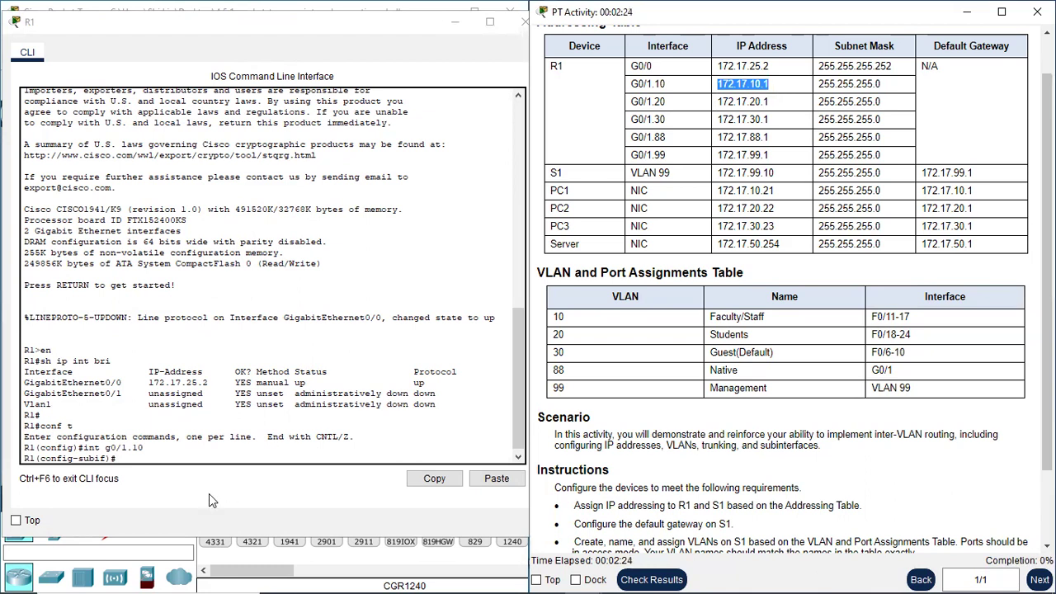
{"action": "left_click", "coordinate": [145, 456]}
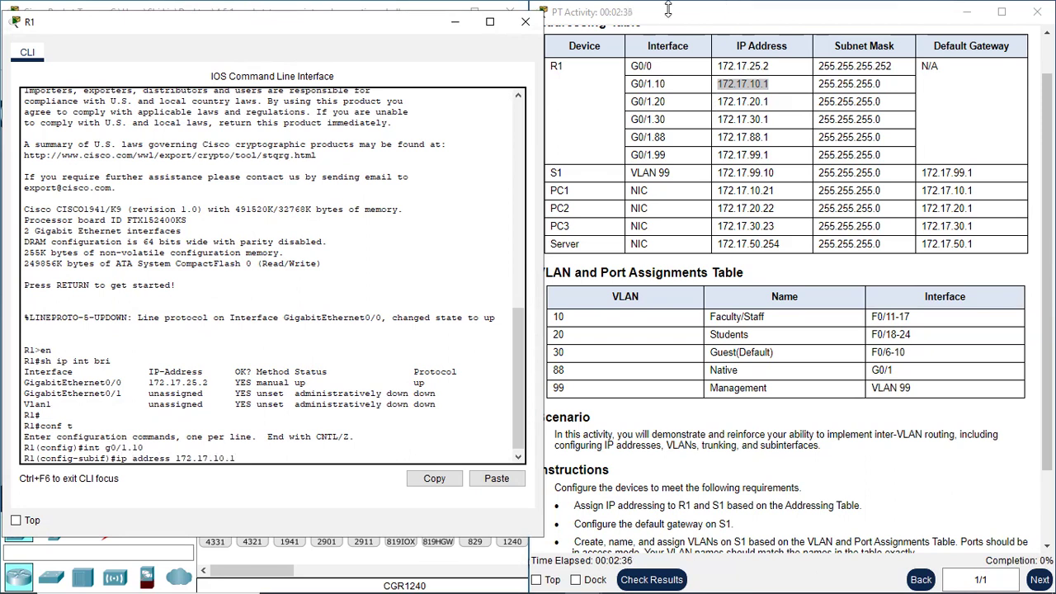
{"action": "type", "text": "255.255.255.0"}
{"action": "key", "text": "Return"}
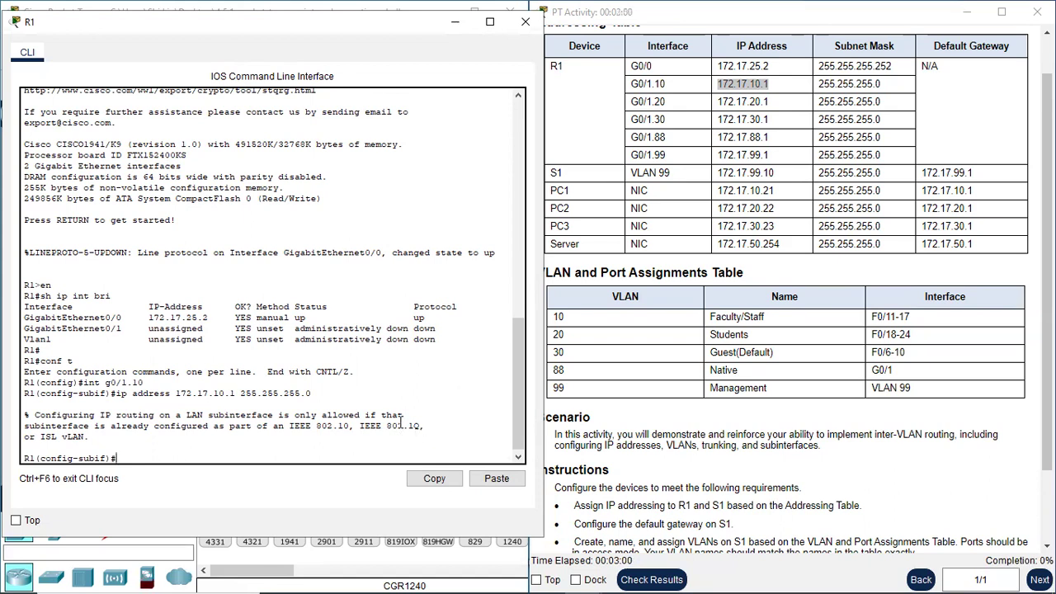
{"action": "left_click_drag", "start_coordinate": [387, 427], "coordinate": [422, 428]}
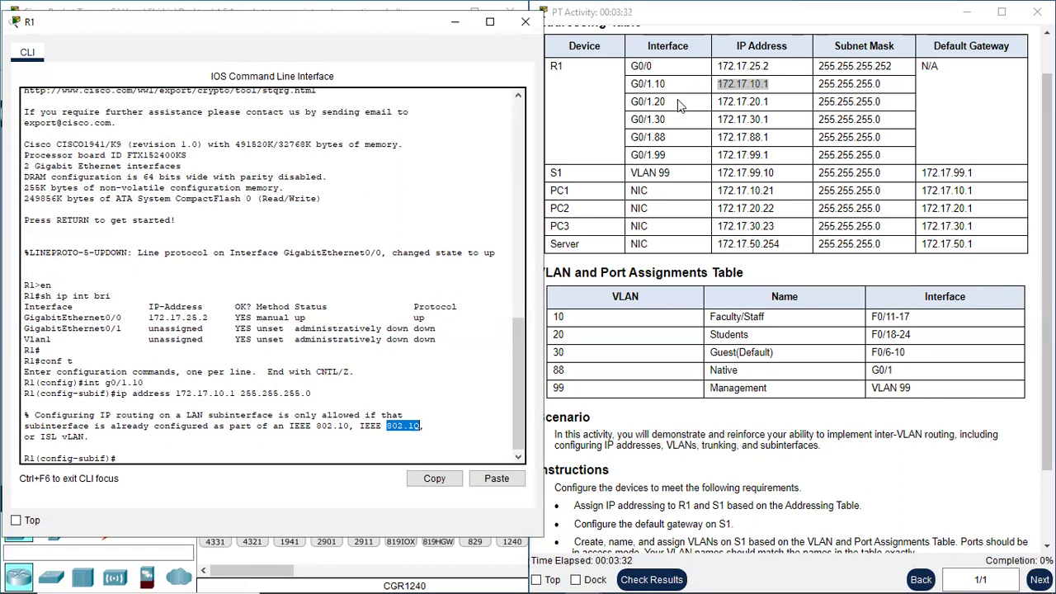
- Set dot1q encapsulation for VLAN 10 on subinterface G0/1.10
{"action": "left_click", "coordinate": [137, 456]}
{"action": "type", "text": "enca"}
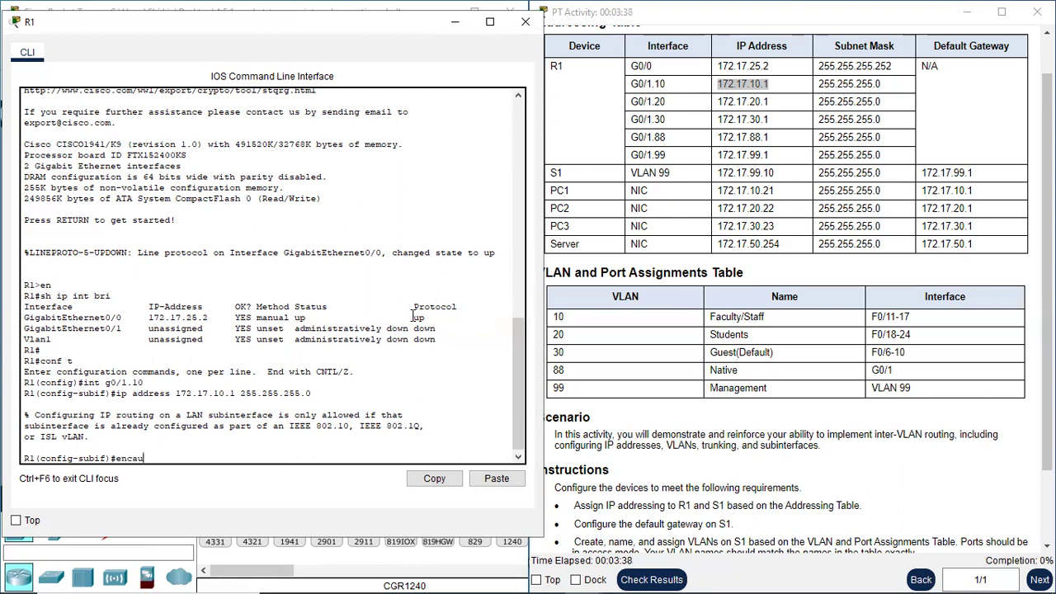
{"action": "type", "text": "psulation dot1q 10"}
{"action": "key", "text": "Return"}
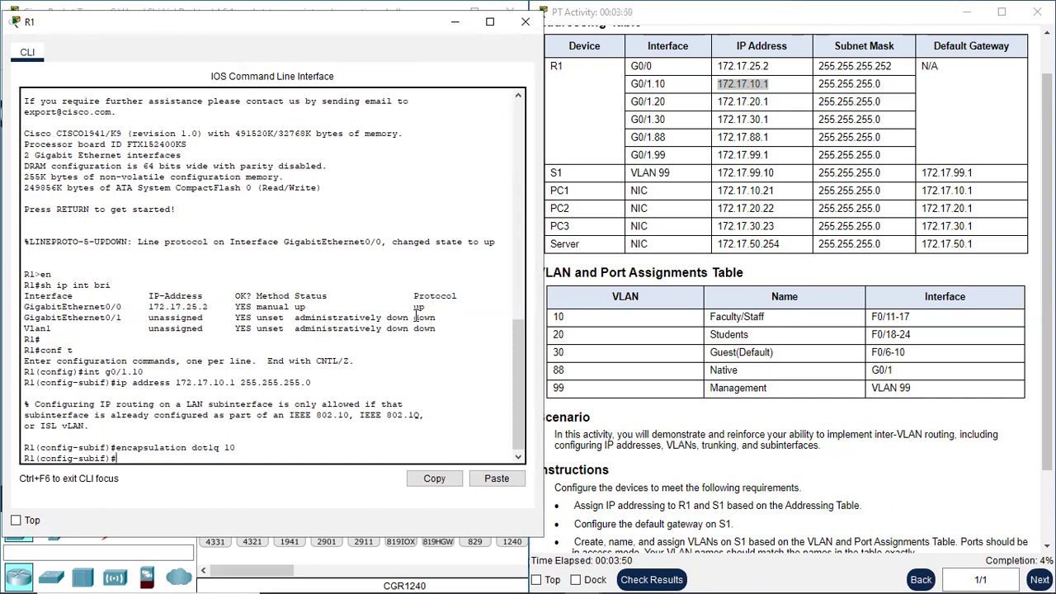
{"action": "key", "text": "Return"}
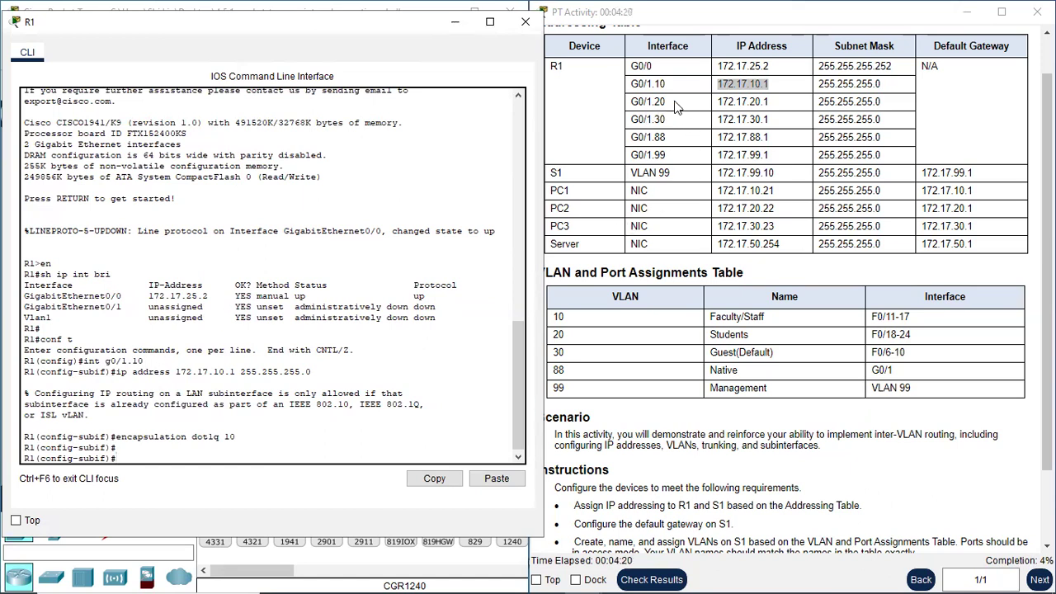
- Assign IP address 172.17.10.1 with mask 255.255.255.0 to subinterface G0/1.10
{"action": "key", "text": "Up"}
{"action": "key", "text": "Up"}
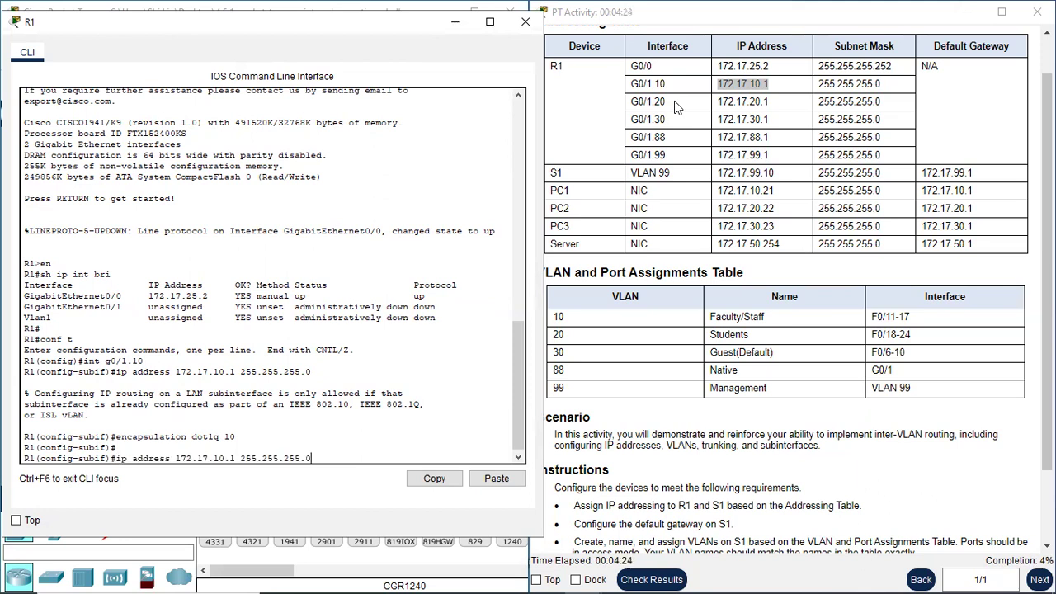
{"action": "key", "text": "Return"}
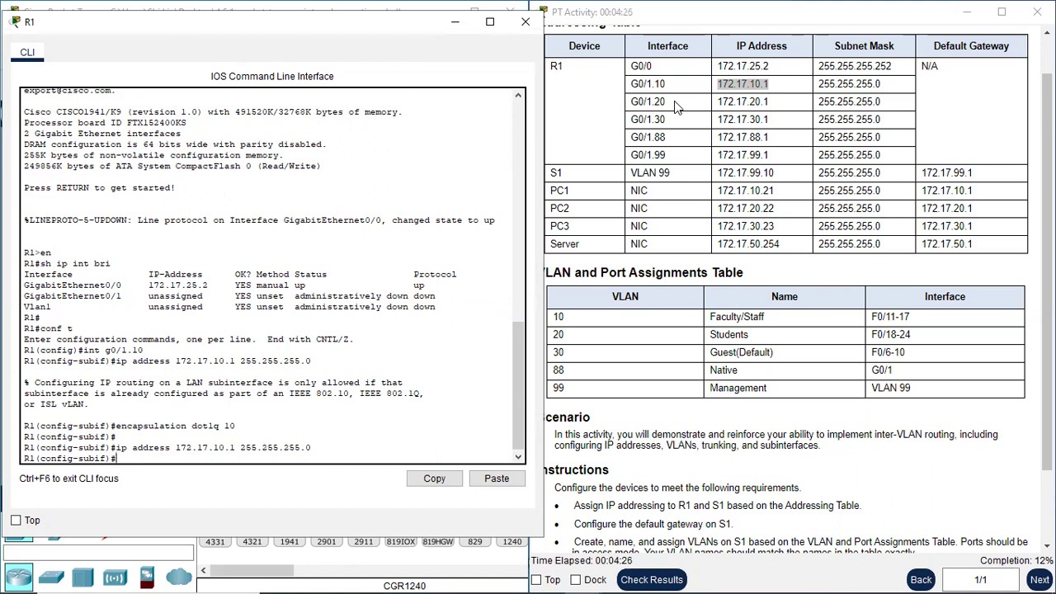
{"action": "key", "text": "Return"}
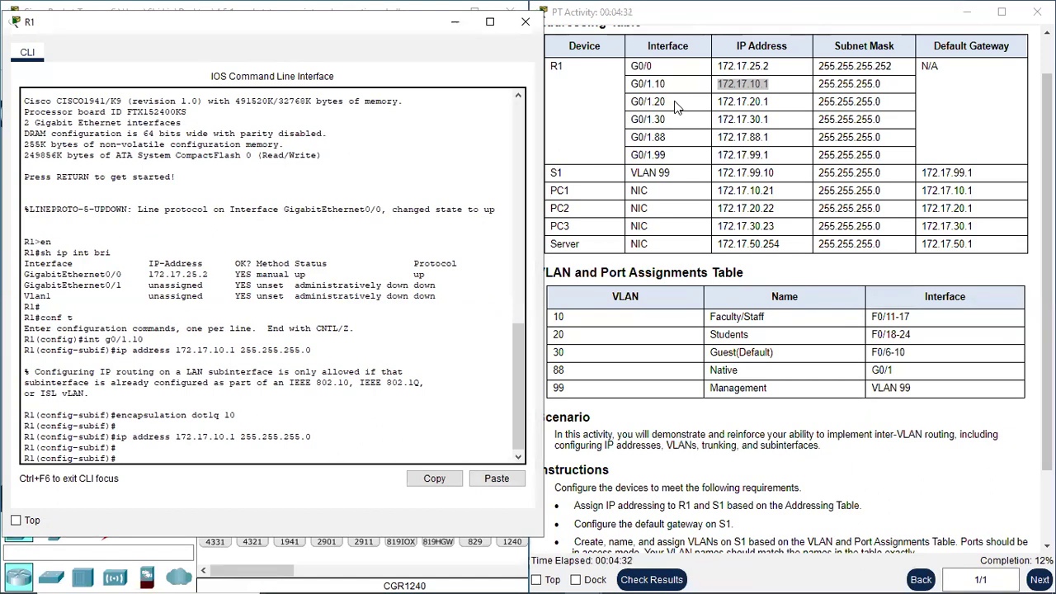
- Create subinterface G0/1.20 on R1 by reusing the earlier interface command
{"action": "key", "text": "Up"}
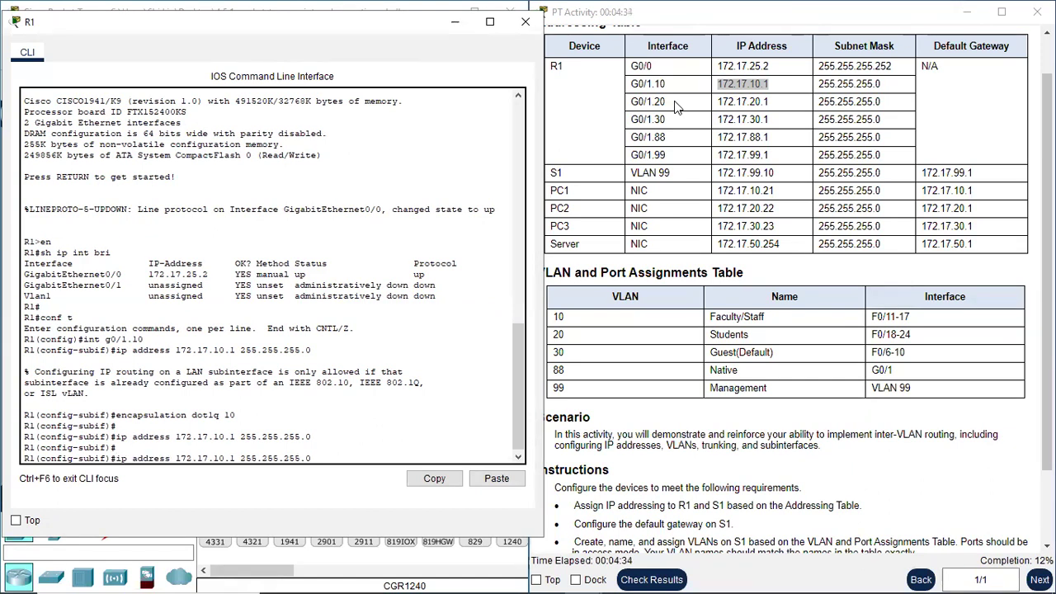
{"action": "key", "text": "Up"}
{"action": "key", "text": "Up"}
{"action": "key", "text": "Up"}
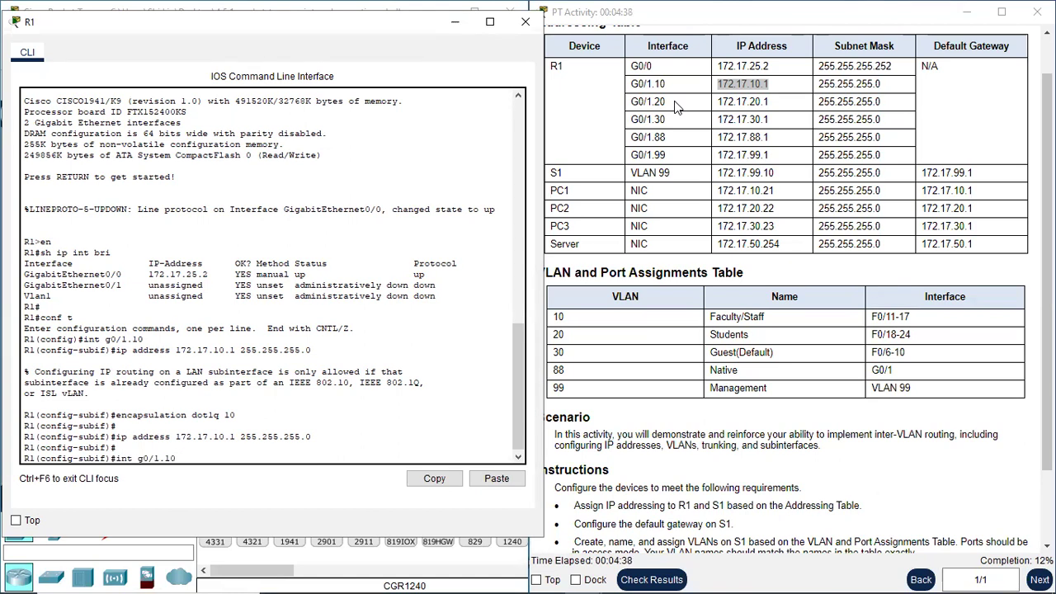
{"action": "key", "text": "BackSpace"}
{"action": "key", "text": "BackSpace"}
{"action": "type", "text": "20"}
{"action": "key", "text": "Return"}
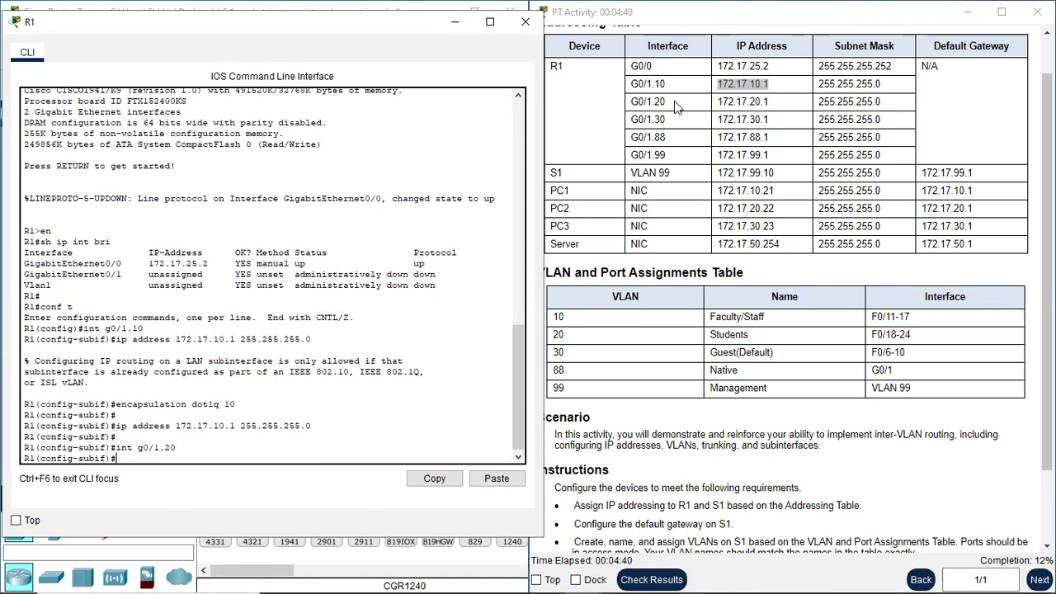
- Set dot1q encapsulation for VLAN 20 on subinterface G0/1.20
{"action": "key", "text": "Up"}
{"action": "key", "text": "Up"}
{"action": "key", "text": "Up"}
{"action": "key", "text": "BackSpace"}
{"action": "key", "text": "BackSpace"}
{"action": "type", "text": "20"}
{"action": "key", "text": "Return"}
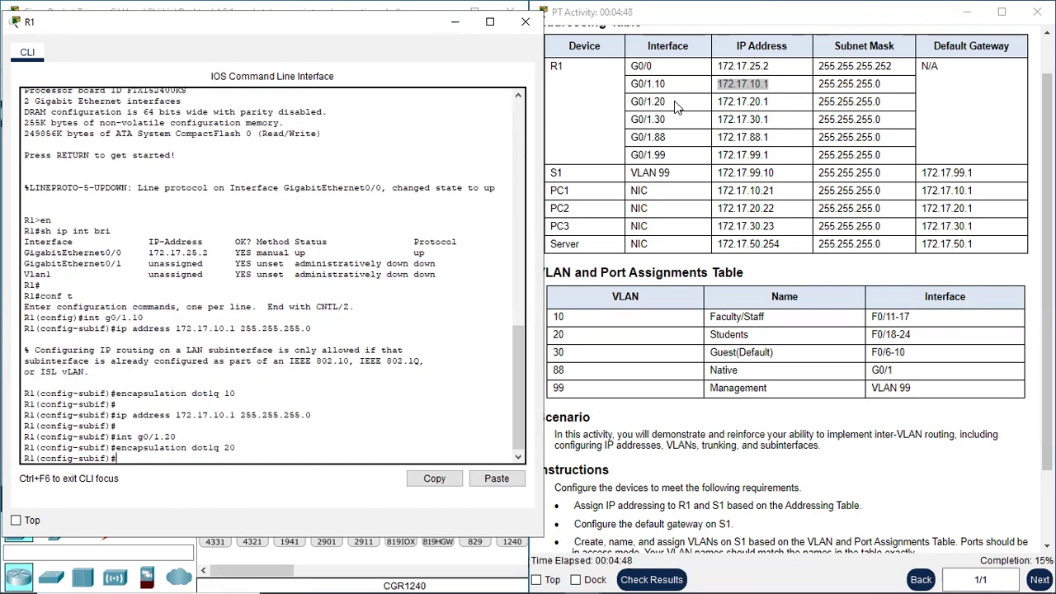
- Assign IP address 172.17.20.1 with mask 255.255.255.0 to subinterface G0/1.20 by editing the earlier address command
{"action": "key", "text": "Up"}
{"action": "key", "text": "Up"}
{"action": "key", "text": "Up"}
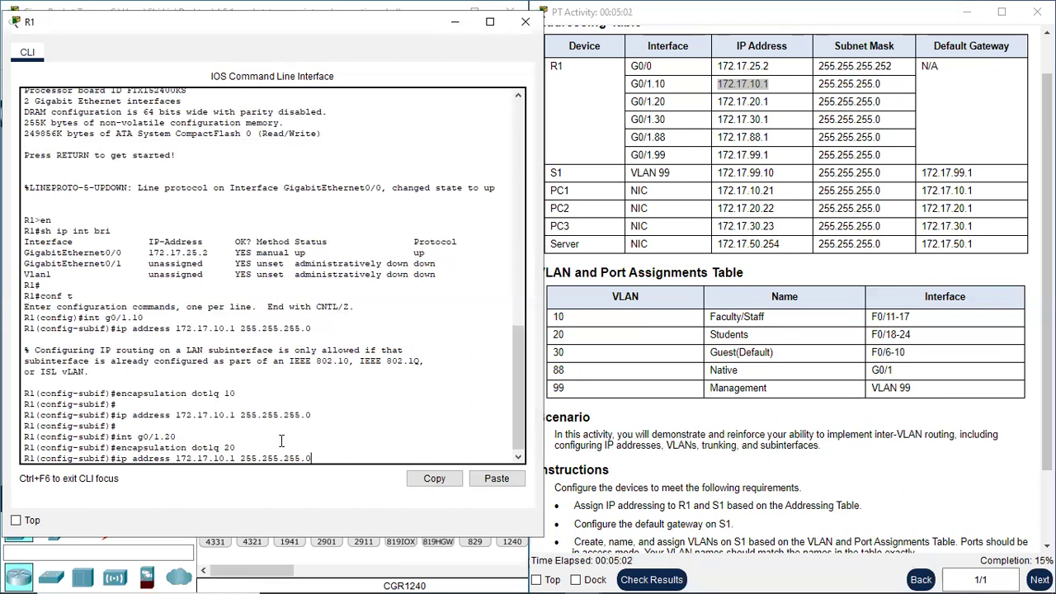
{"action": "key", "text": "Left"}
{"action": "key", "text": "Left"}
{"action": "key", "text": "Left"}
{"action": "key", "text": "Left"}
{"action": "key", "text": "Left"}
{"action": "key", "text": "Left"}
{"action": "key", "text": "Left"}
{"action": "key", "text": "Left"}
{"action": "key", "text": "Left"}
{"action": "key", "text": "Left"}
{"action": "key", "text": "Left"}
{"action": "key", "text": "Left"}
{"action": "key", "text": "Left"}
{"action": "key", "text": "Left"}
{"action": "key", "text": "BackSpace"}
{"action": "type", "text": "2"}
{"action": "key", "text": "Return"}
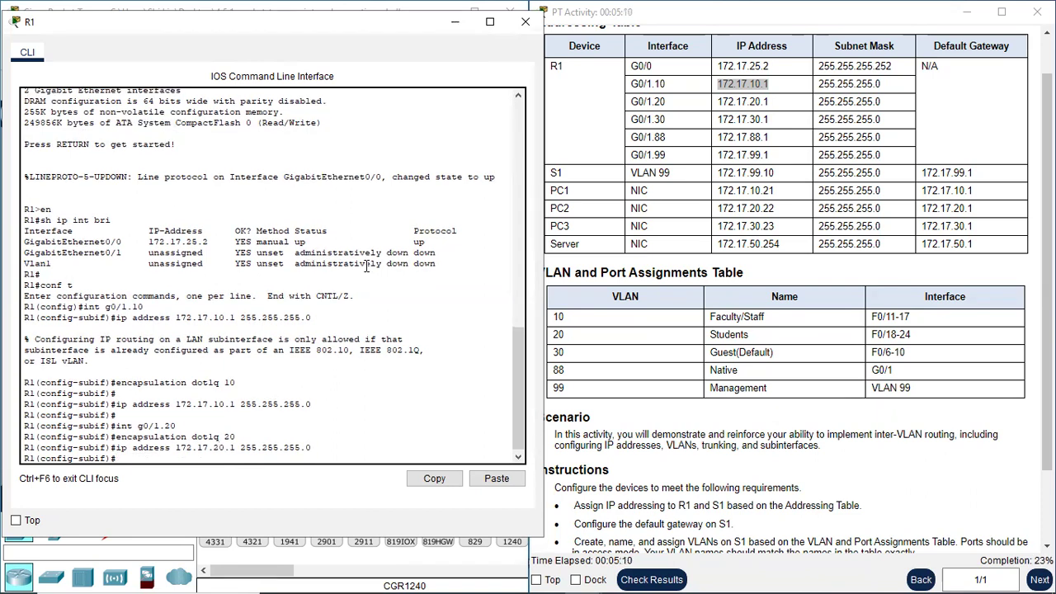
{"action": "key", "text": "Return"}
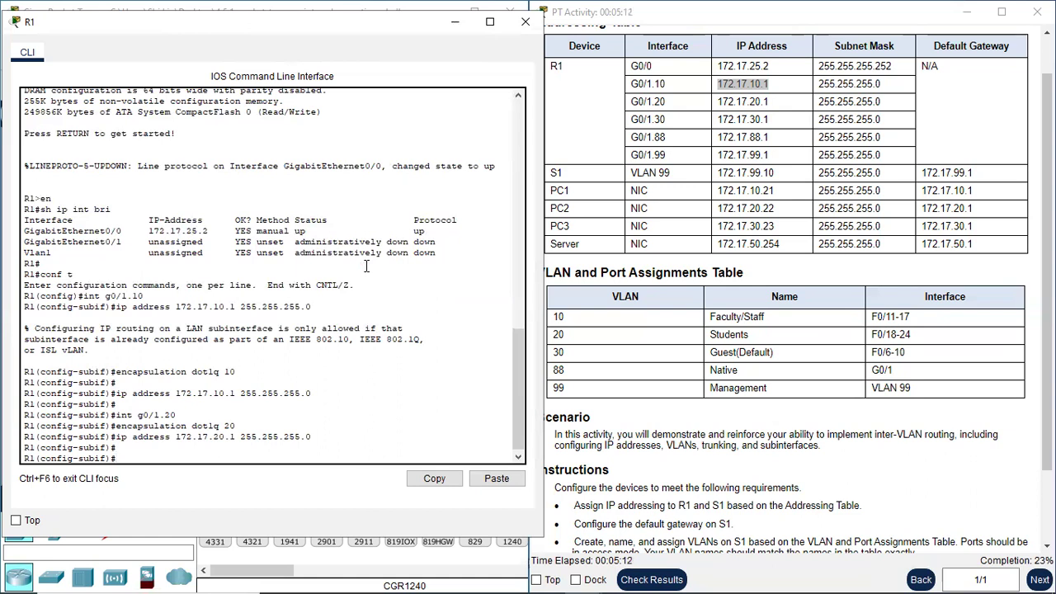
- Create subinterface G0/1.30 on R1 by reusing the earlier interface command
{"action": "key", "text": "Up"}
{"action": "key", "text": "Up"}
{"action": "key", "text": "Up"}
{"action": "key", "text": "BackSpace"}
{"action": "key", "text": "BackSpace"}
{"action": "type", "text": "30"}
{"action": "key", "text": "Return"}
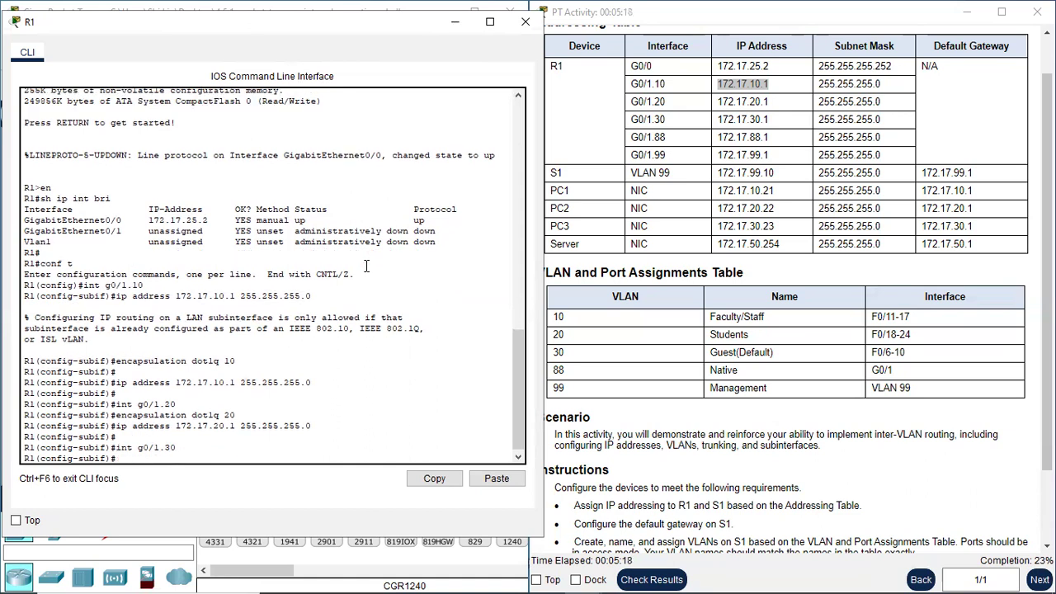
- Set dot1q encapsulation for VLAN 30 on subinterface G0/1.30
{"action": "key", "text": "Up"}
{"action": "key", "text": "Up"}
{"action": "key", "text": "Up"}
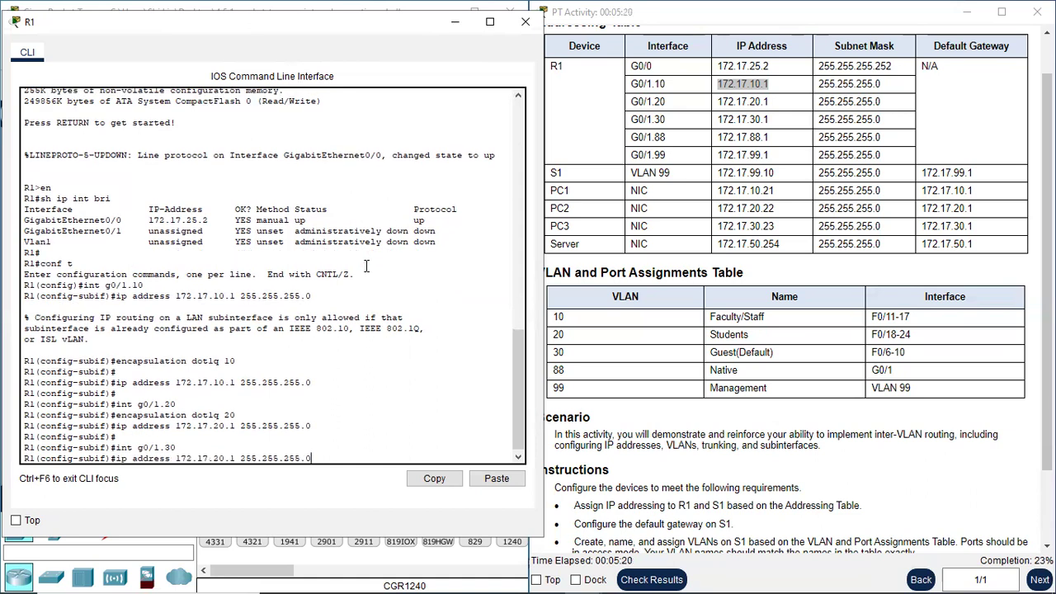
{"action": "key", "text": "BackSpace"}
{"action": "key", "text": "BackSpace"}
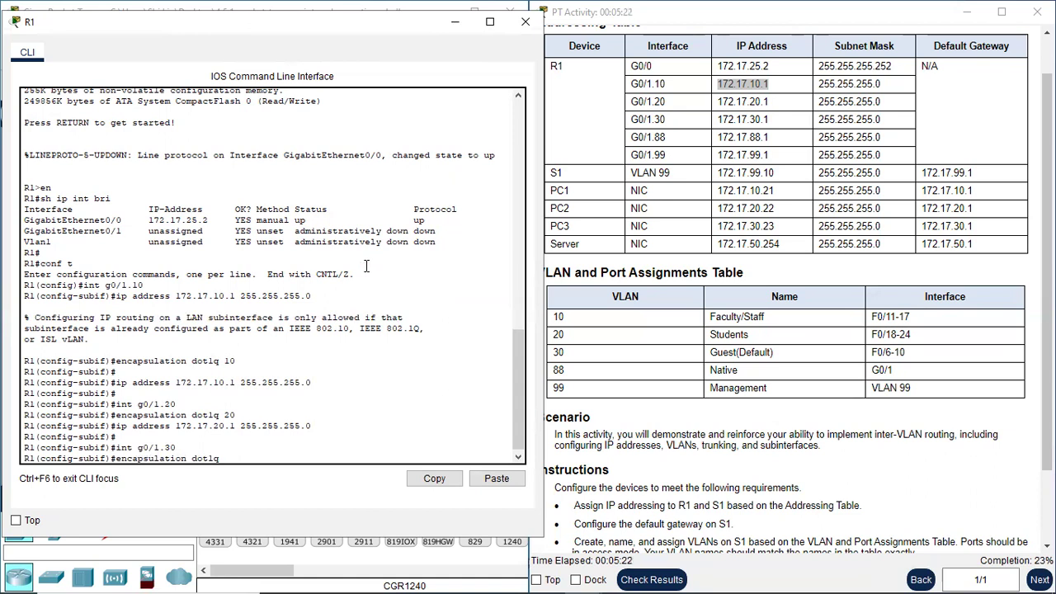
{"action": "type", "text": "30"}
{"action": "key", "text": "Return"}
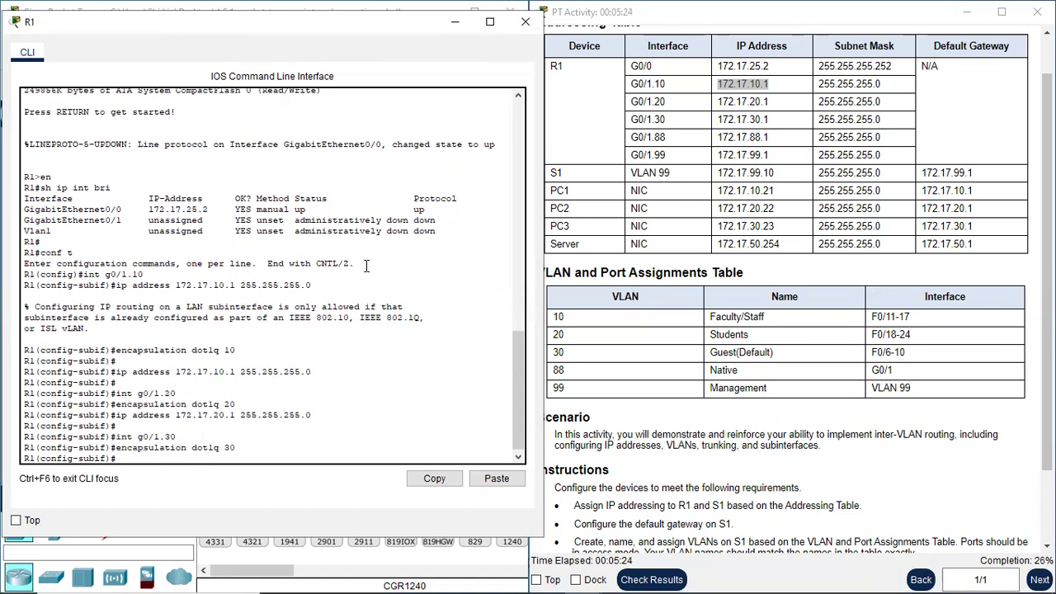
- Assign IP address 172.17.30.1 with mask 255.255.255.0 to subinterface G0/1.30 by editing the earlier address command
{"action": "key", "text": "Up"}
{"action": "key", "text": "Up"}
{"action": "key", "text": "Up"}
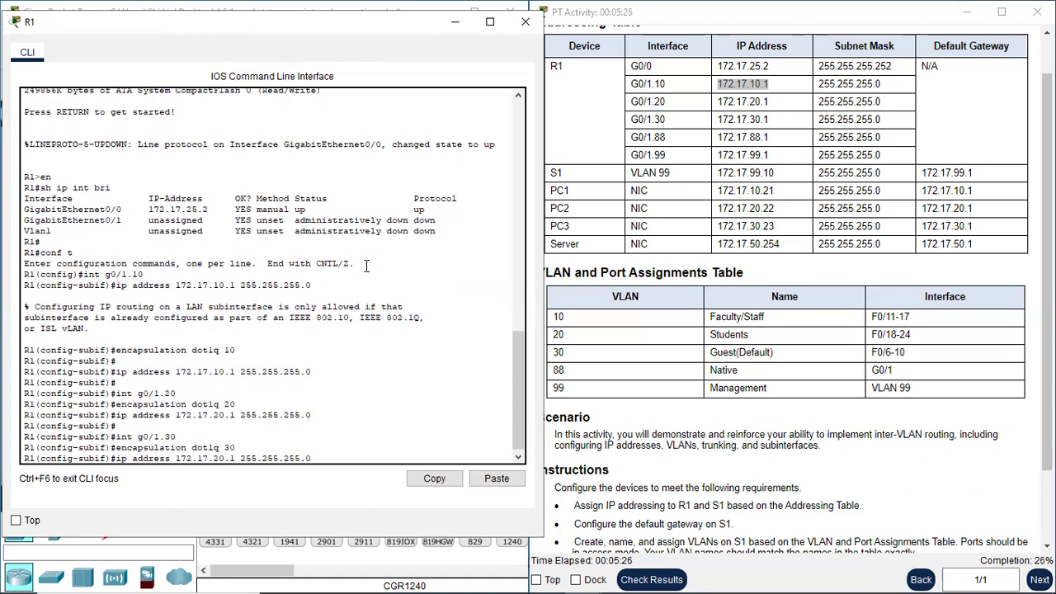
{"action": "key", "text": "Left"}
{"action": "key", "text": "Left"}
{"action": "key", "text": "Left"}
{"action": "key", "text": "Left"}
{"action": "key", "text": "Left"}
{"action": "key", "text": "Left"}
{"action": "key", "text": "Left"}
{"action": "key", "text": "Left"}
{"action": "key", "text": "Left"}
{"action": "key", "text": "Left"}
{"action": "key", "text": "Left"}
{"action": "key", "text": "Left"}
{"action": "key", "text": "Left"}
{"action": "key", "text": "BackSpace"}
{"action": "type", "text": "3"}
{"action": "key", "text": "Return"}
{"action": "key", "text": "Return"}
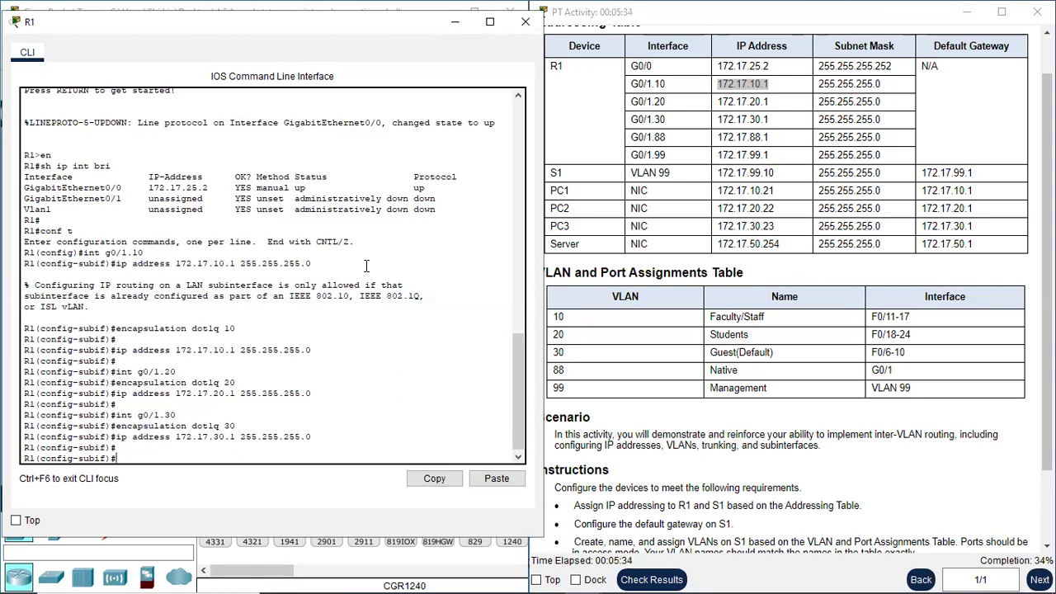
- Create subinterface G0/1.88 on R1 by reusing the earlier interface command
{"action": "key", "text": "Up"}
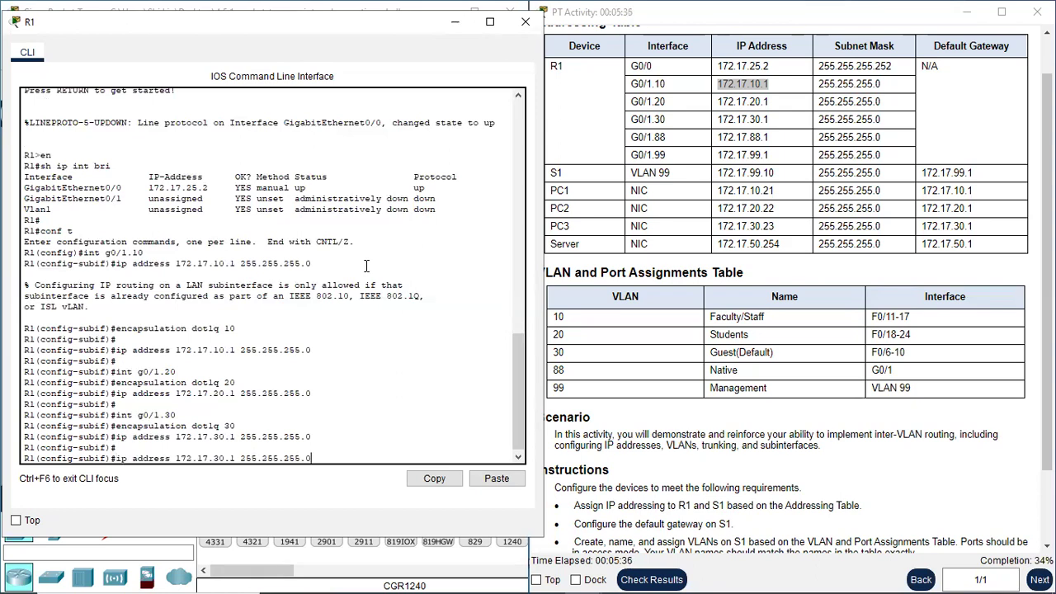
{"action": "key", "text": "Up"}
{"action": "key", "text": "Up"}
{"action": "key", "text": "Up"}
{"action": "key", "text": "Down"}
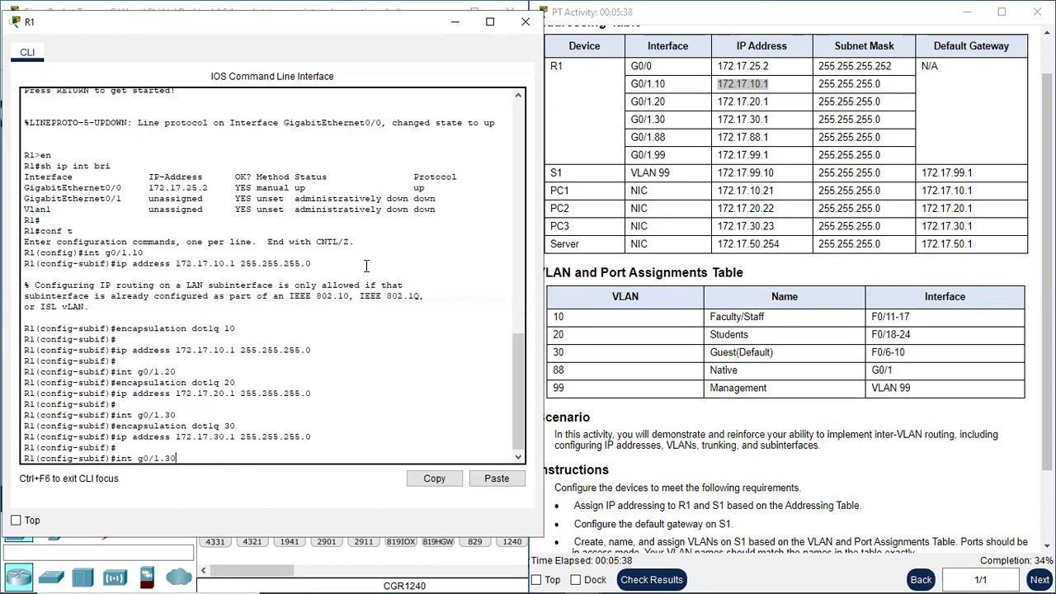
{"action": "key", "text": "BackSpace"}
{"action": "key", "text": "BackSpace"}
{"action": "type", "text": "88"}
{"action": "key", "text": "Return"}
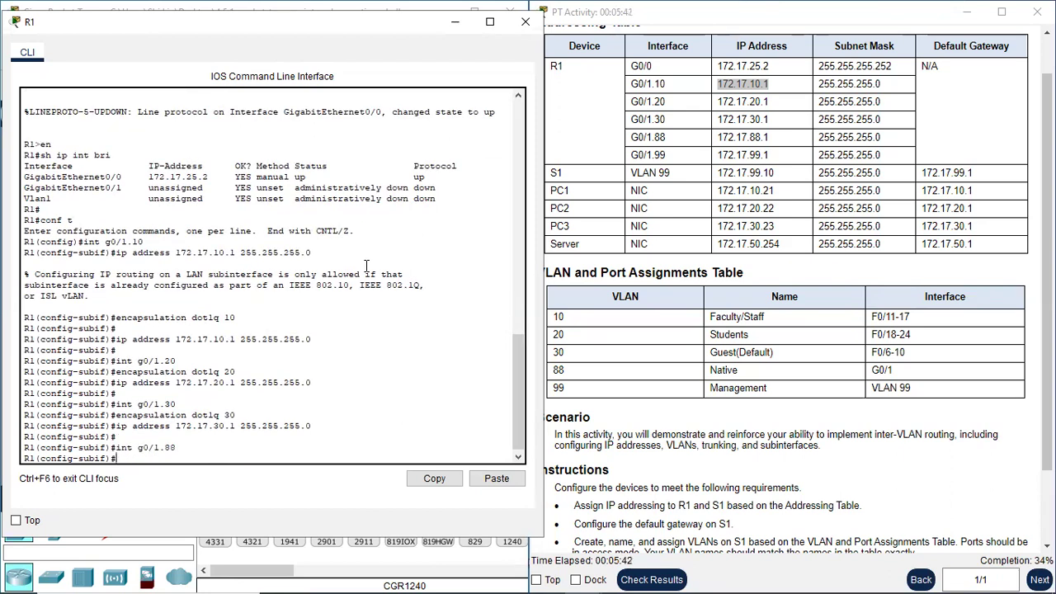
- Set dot1q encapsulation for VLAN 88 on subinterface G0/1.88
{"action": "key", "text": "Up"}
{"action": "key", "text": "Up"}
{"action": "key", "text": "Up"}
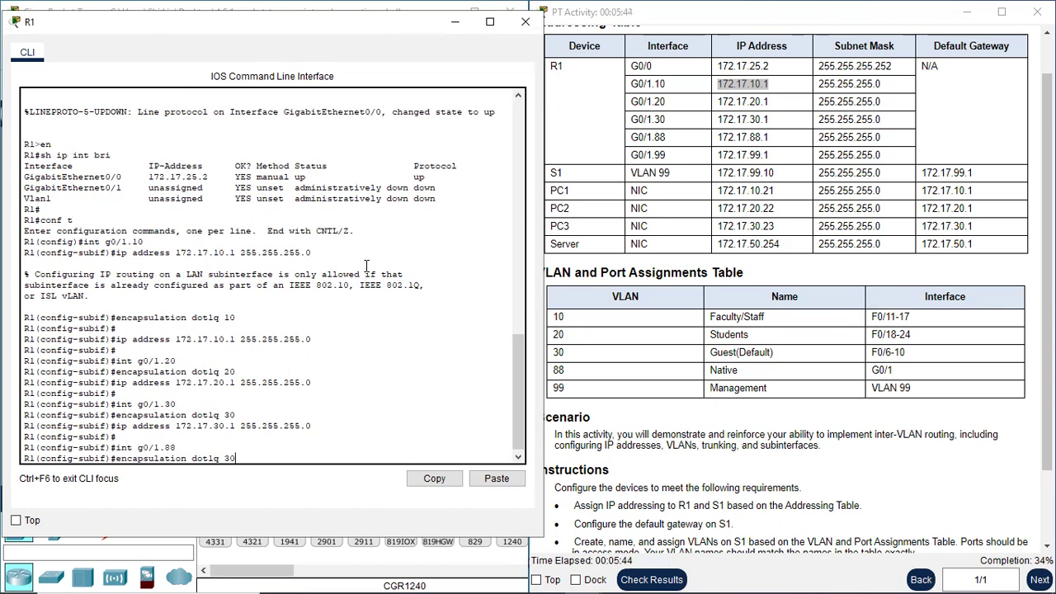
{"action": "key", "text": "BackSpace"}
{"action": "key", "text": "BackSpace"}
{"action": "type", "text": "88"}
{"action": "key", "text": "Return"}
- Assign IP address 172.17.88.1 with mask 255.255.255.0 to subinterface G0/1.88 by editing the earlier address command
{"action": "key", "text": "Up"}
{"action": "key", "text": "Up"}
{"action": "key", "text": "Up"}
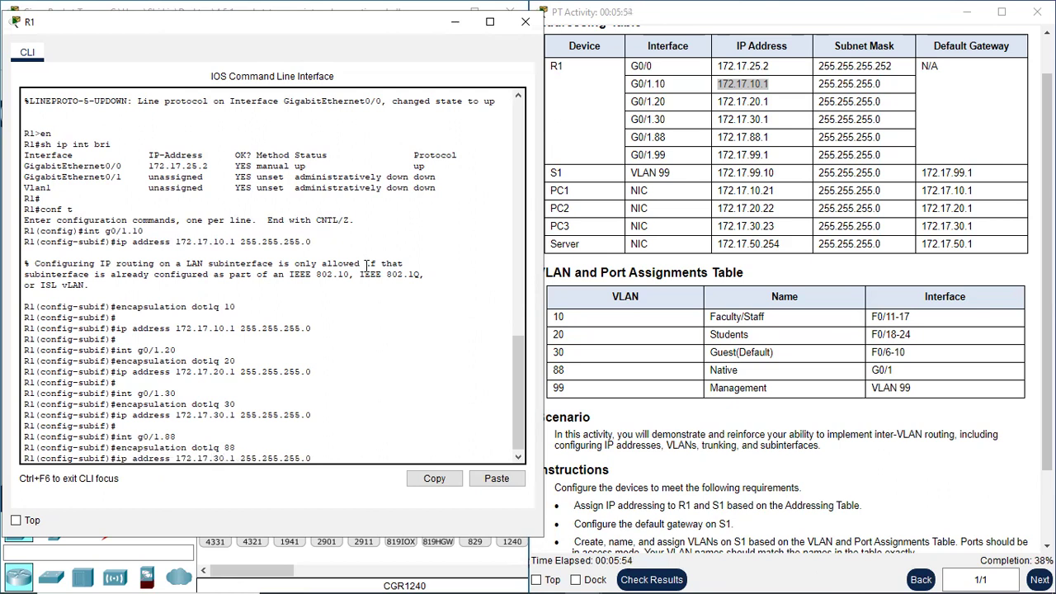
{"action": "key", "text": "Delete"}
{"action": "key", "text": "Delete"}
{"action": "type", "text": "88"}
{"action": "key", "text": "Return"}
{"action": "key", "text": "Return"}
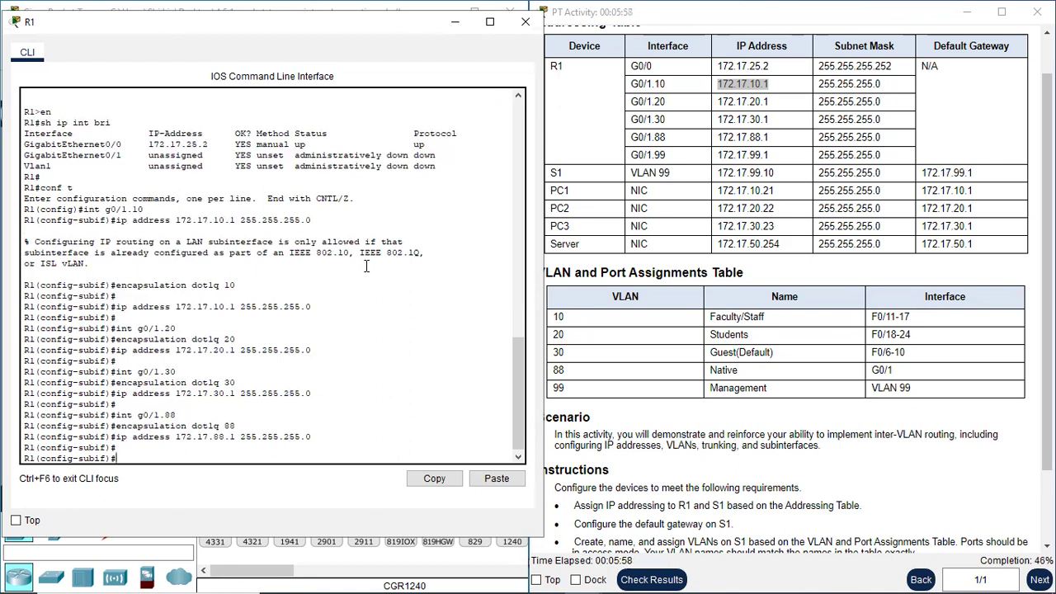
- Create subinterface G0/1.99 on R1 by reusing the earlier interface command
{"action": "key", "text": "Up"}
{"action": "key", "text": "Up"}
{"action": "key", "text": "Up"}
{"action": "key", "text": "Up"}
{"action": "key", "text": "Up"}
{"action": "key", "text": "Up"}
{"action": "key", "text": "BackSpace"}
{"action": "key", "text": "BackSpace"}
{"action": "type", "text": "99"}
{"action": "key", "text": "Return"}
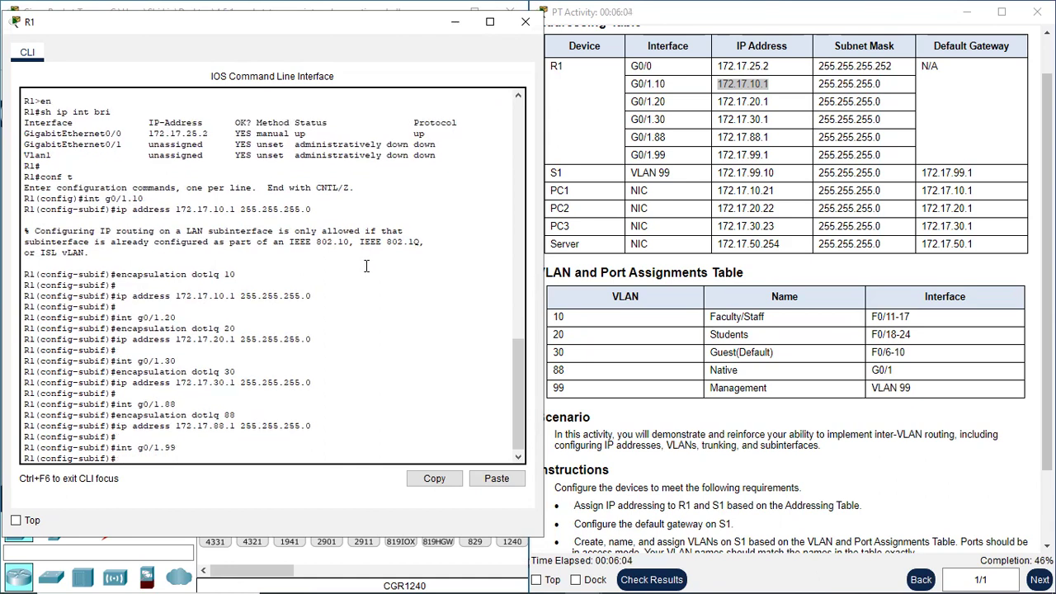
- Set dot1q encapsulation for VLAN 99 on subinterface G0/1.99
{"action": "key", "text": "Up"}
{"action": "key", "text": "Up"}
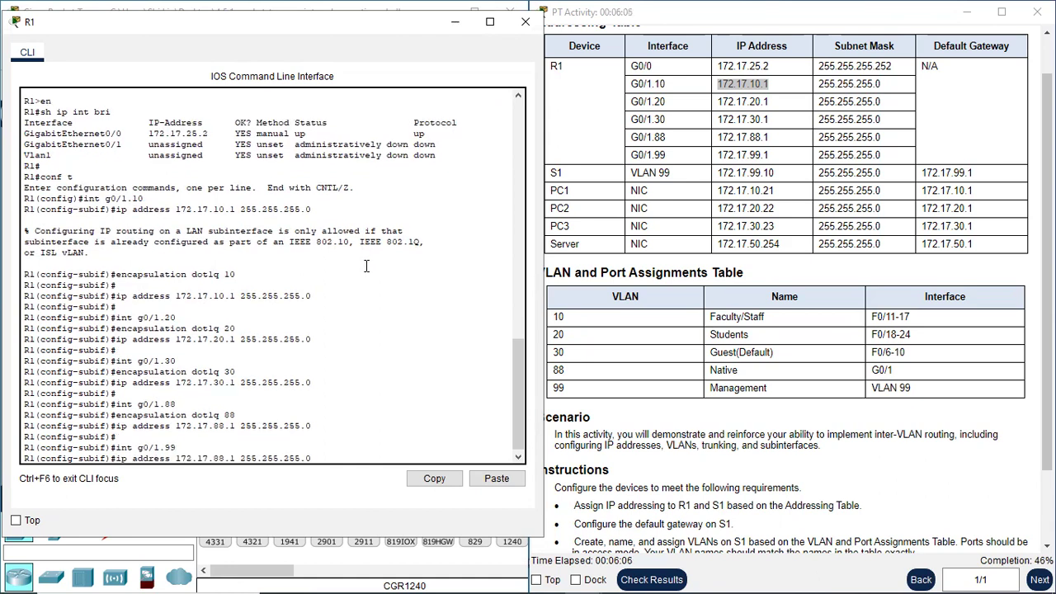
{"action": "key", "text": "Up"}
{"action": "key", "text": "BackSpace"}
{"action": "key", "text": "BackSpace"}
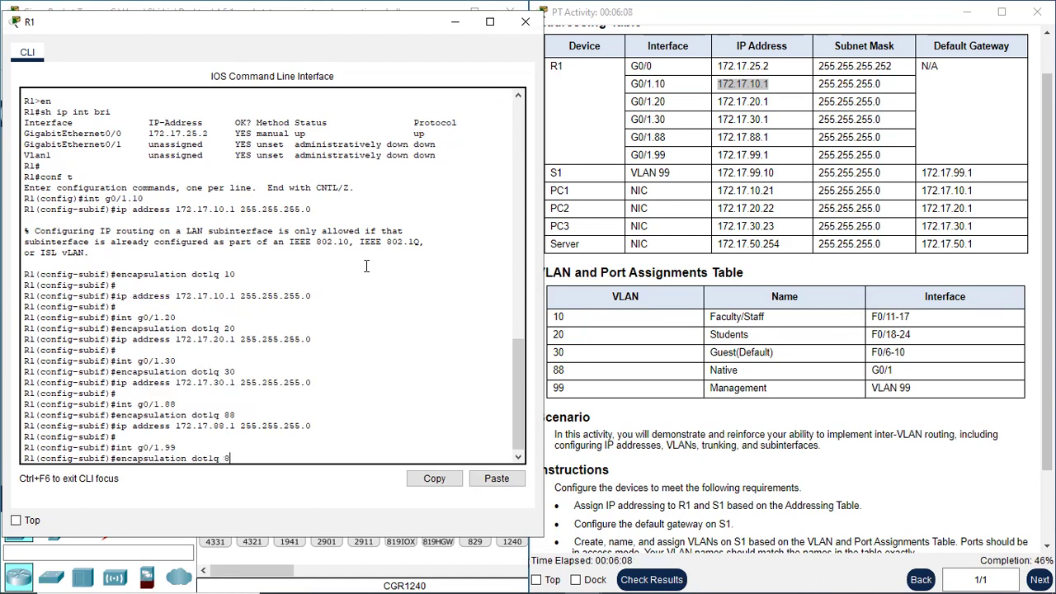
{"action": "type", "text": "99"}
{"action": "key", "text": "Return"}
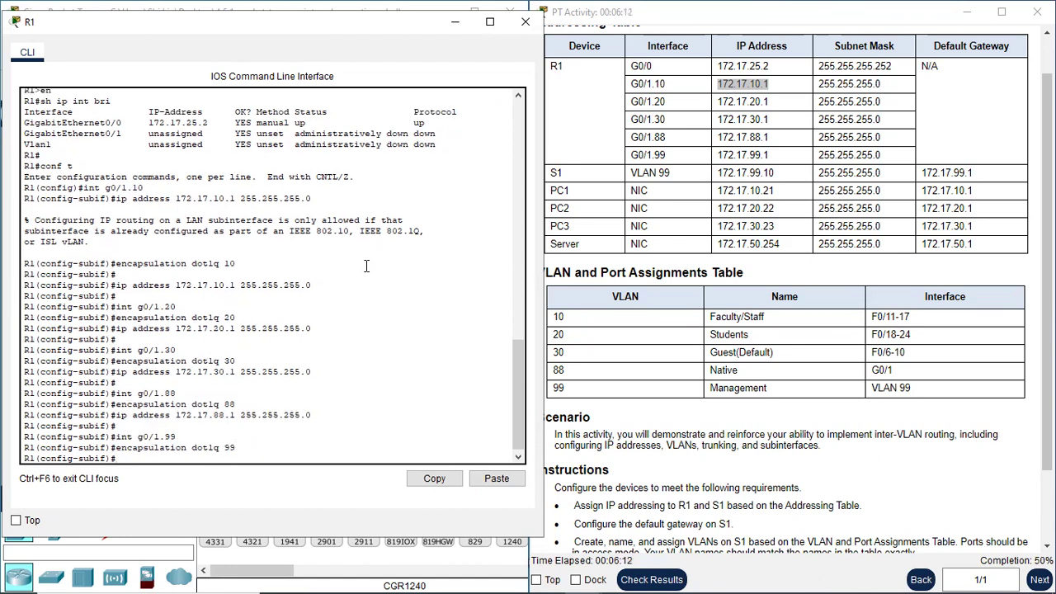
- Assign IP address 172.17.99.1 with mask 255.255.255.0 to subinterface G0/1.99 by editing the earlier address command
{"action": "key", "text": "Up"}
{"action": "key", "text": "Up"}
{"action": "key", "text": "Up"}
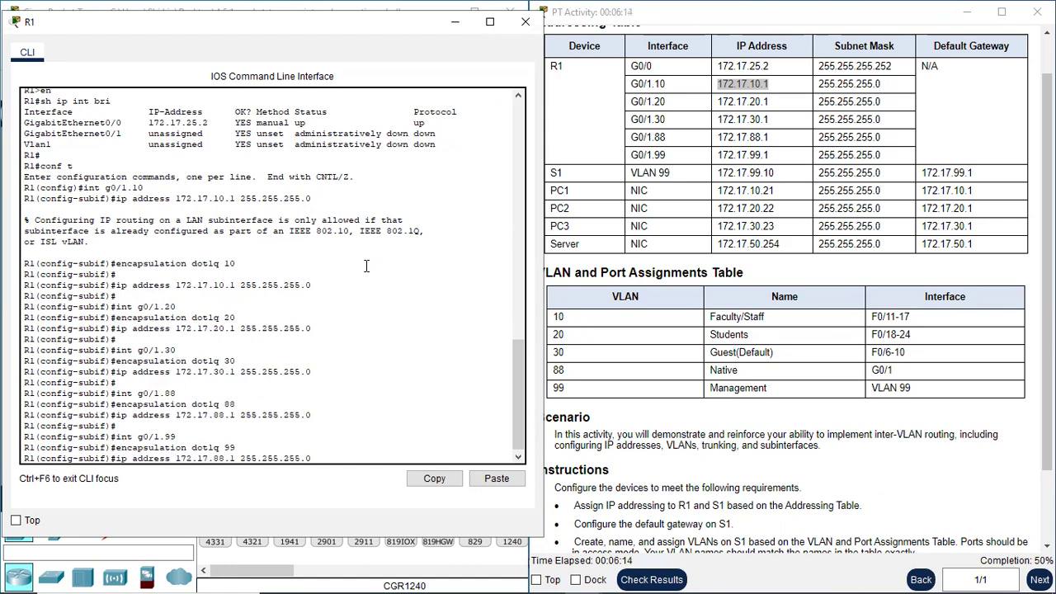
{"action": "key", "text": "Left"}
{"action": "key", "text": "Left"}
{"action": "key", "text": "Left"}
{"action": "key", "text": "Left"}
{"action": "key", "text": "Left"}
{"action": "key", "text": "Left"}
{"action": "key", "text": "Left"}
{"action": "key", "text": "Left"}
{"action": "key", "text": "Left"}
{"action": "key", "text": "Left"}
{"action": "key", "text": "Left"}
{"action": "key", "text": "BackSpace"}
{"action": "key", "text": "BackSpace"}
{"action": "type", "text": "99"}
{"action": "key", "text": "Return"}
{"action": "key", "text": "Return"}
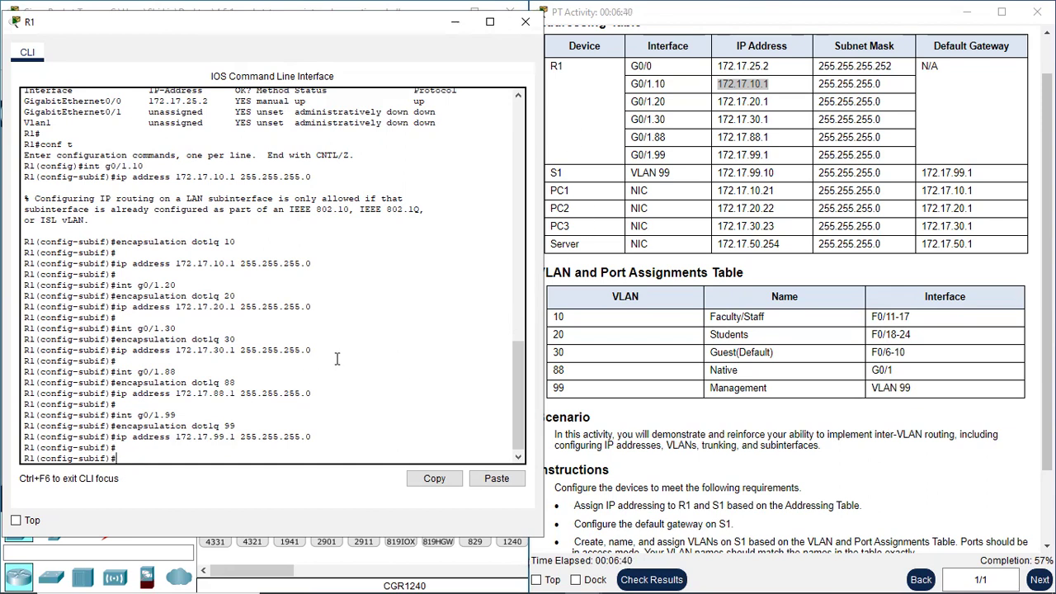
- Leave subinterface configuration and enable R1's physical interface G0/1 with no shutdown
{"action": "type", "text": "exi"}
{"action": "key", "text": "Return"}
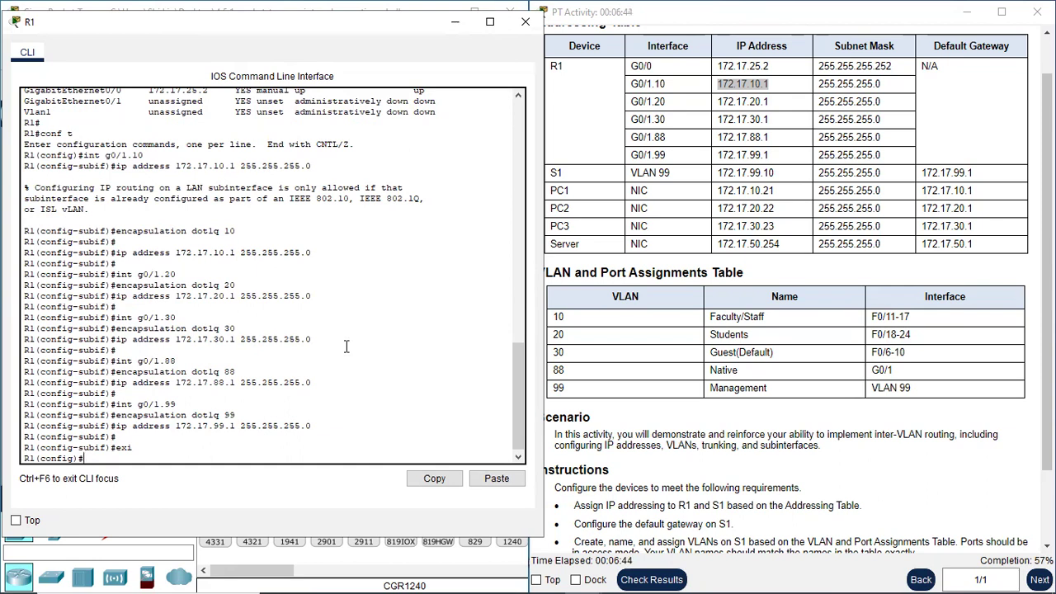
{"action": "type", "text": "int g0/1"}
{"action": "key", "text": "Return"}
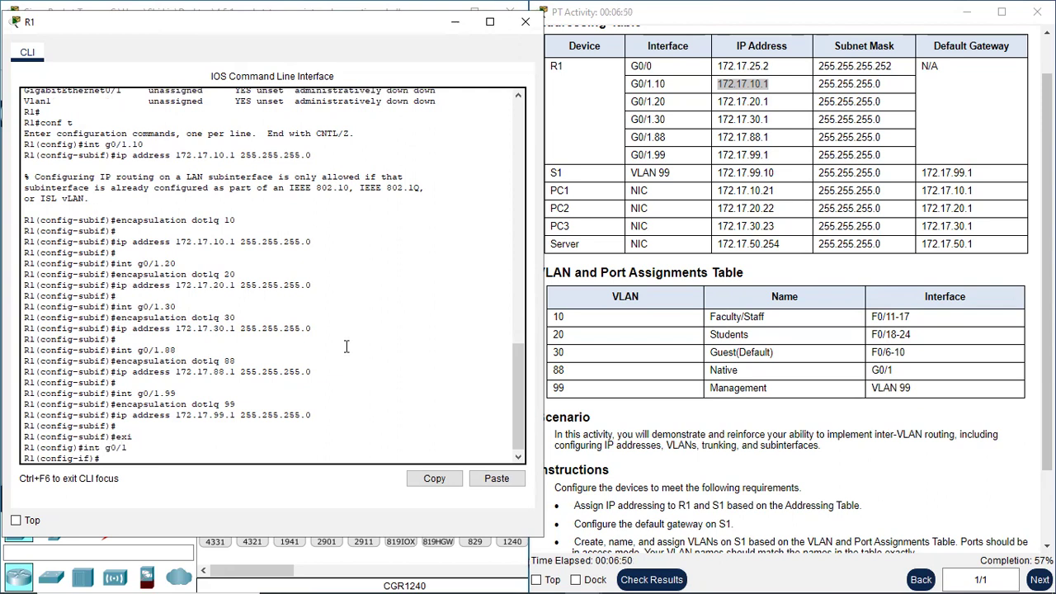
{"action": "type", "text": "no shutdown"}
{"action": "key", "text": "Return"}
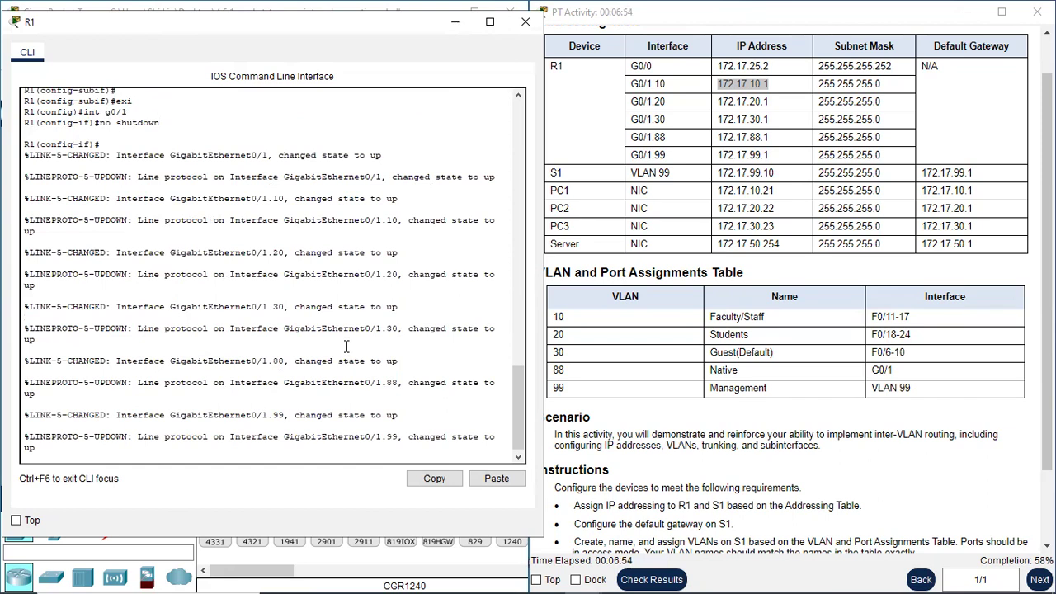
{"action": "key", "text": "Return"}
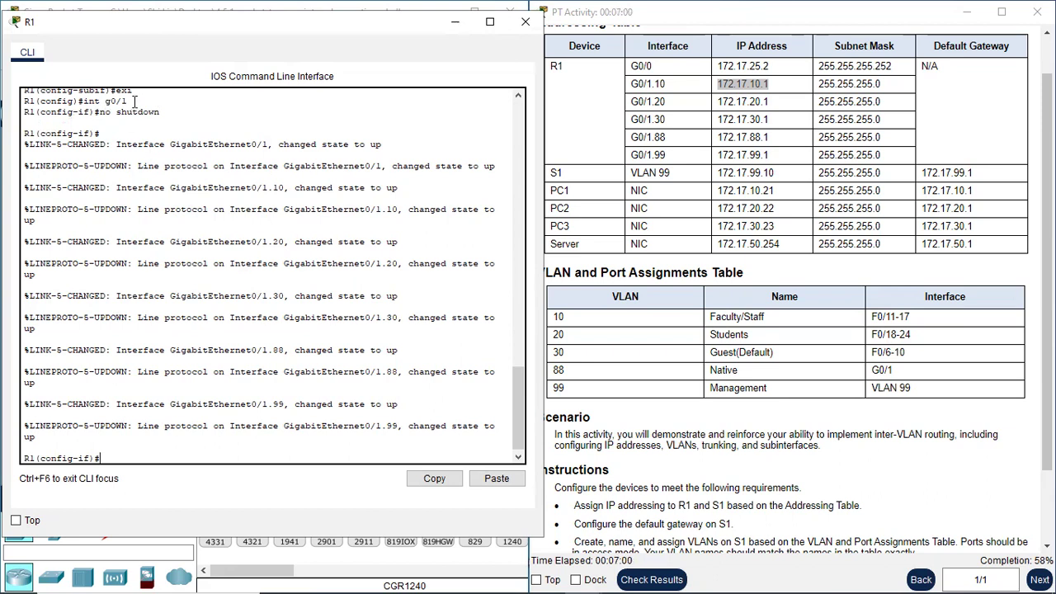
- End configuration mode on R1 and display the brief IP interface summary to check G0/1 and its subinterfaces
{"action": "scroll", "coordinate": [191, 186], "scroll_direction": "up", "scroll_amount": 6}
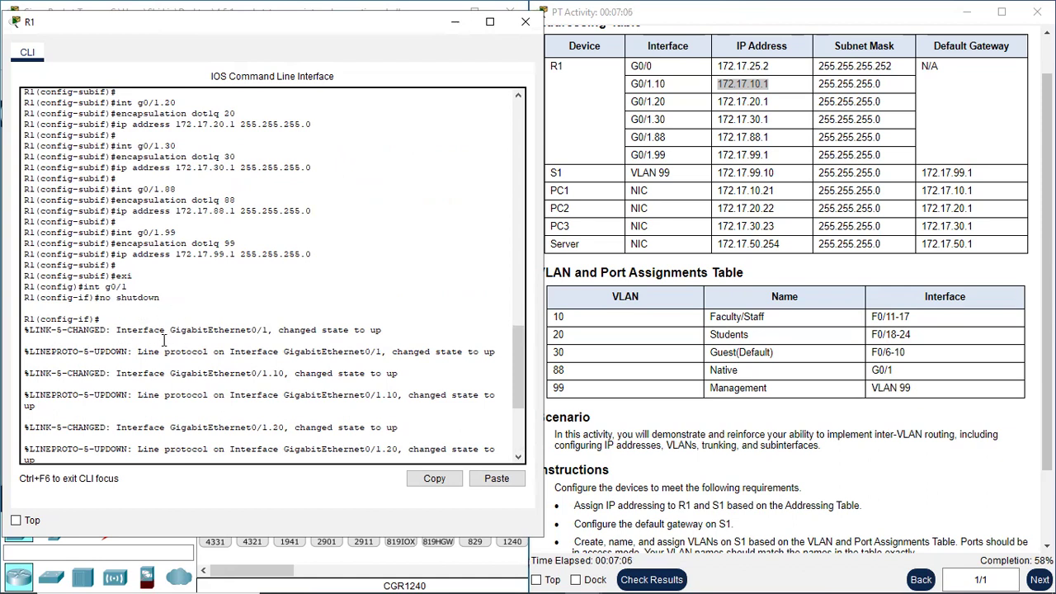
{"action": "scroll", "coordinate": [151, 429], "scroll_direction": "down", "scroll_amount": 6}
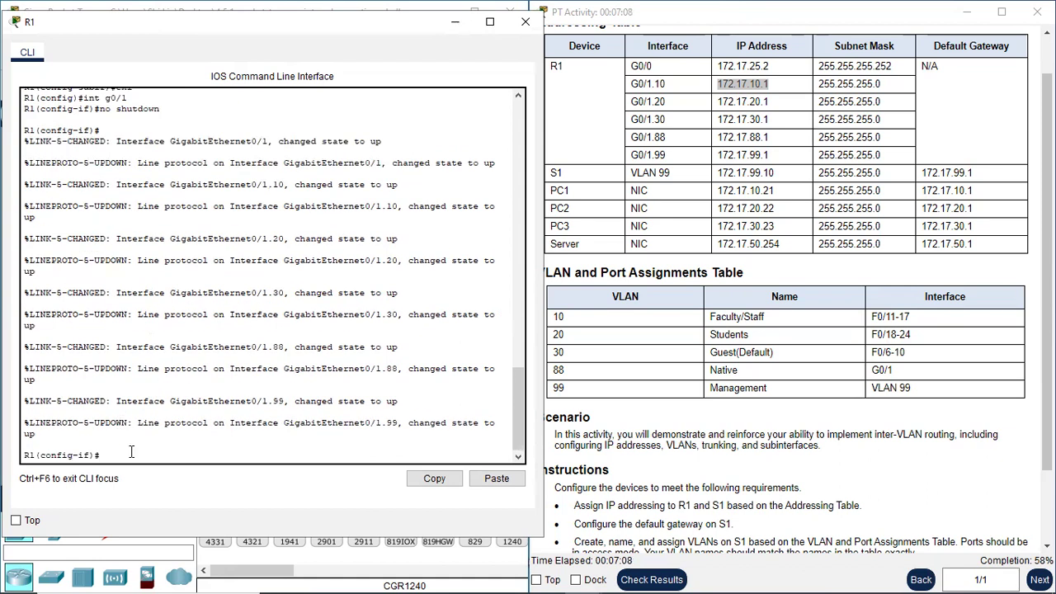
{"action": "type", "text": "d"}
{"action": "key", "text": "Return"}
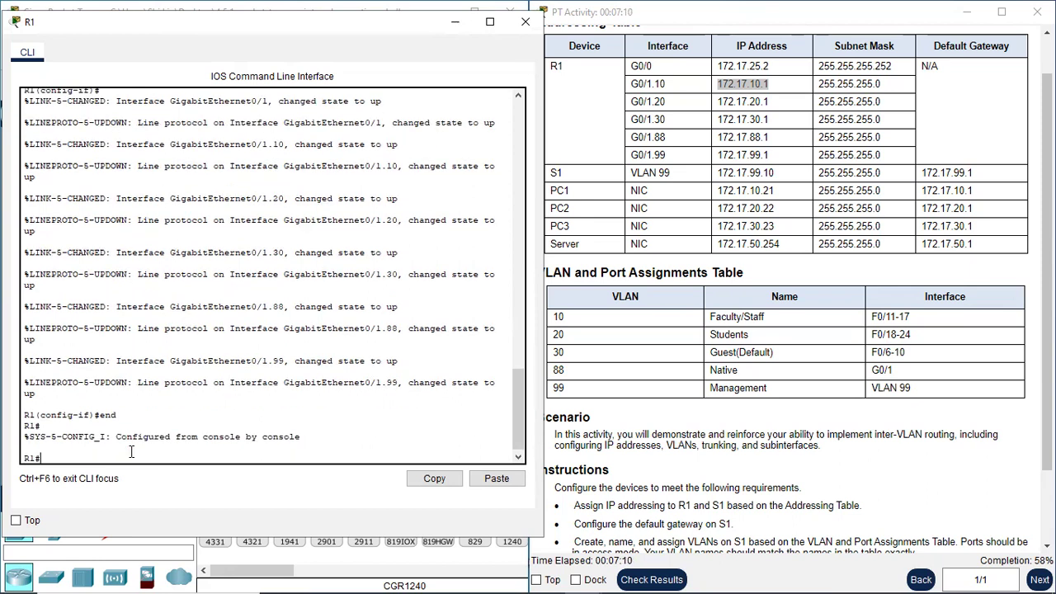
{"action": "type", "text": "sh ip int brie"}
{"action": "key", "text": "Return"}
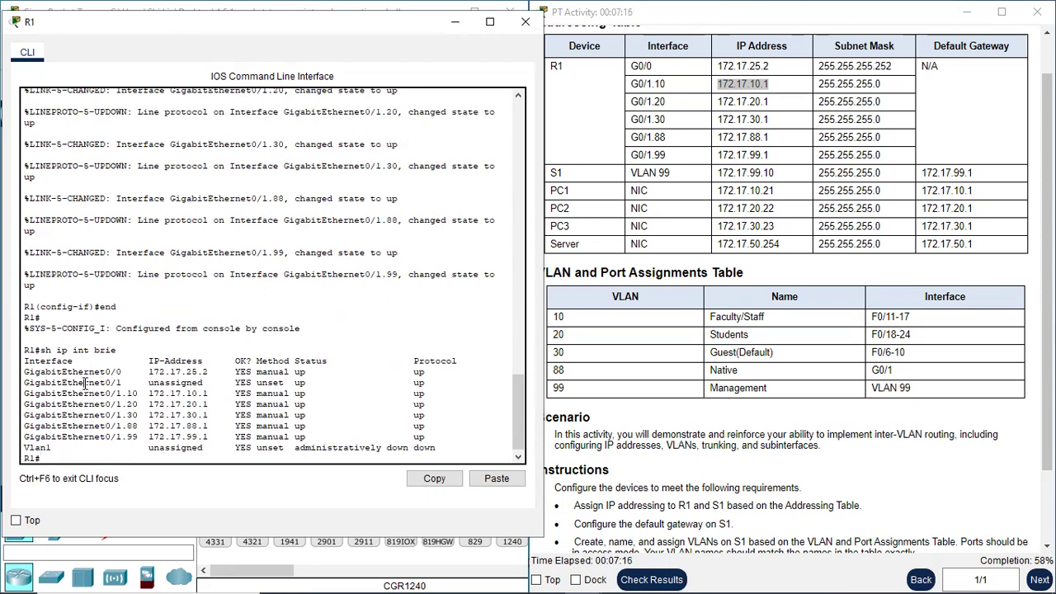
{"action": "left_click_drag", "start_coordinate": [84, 383], "coordinate": [431, 437]}
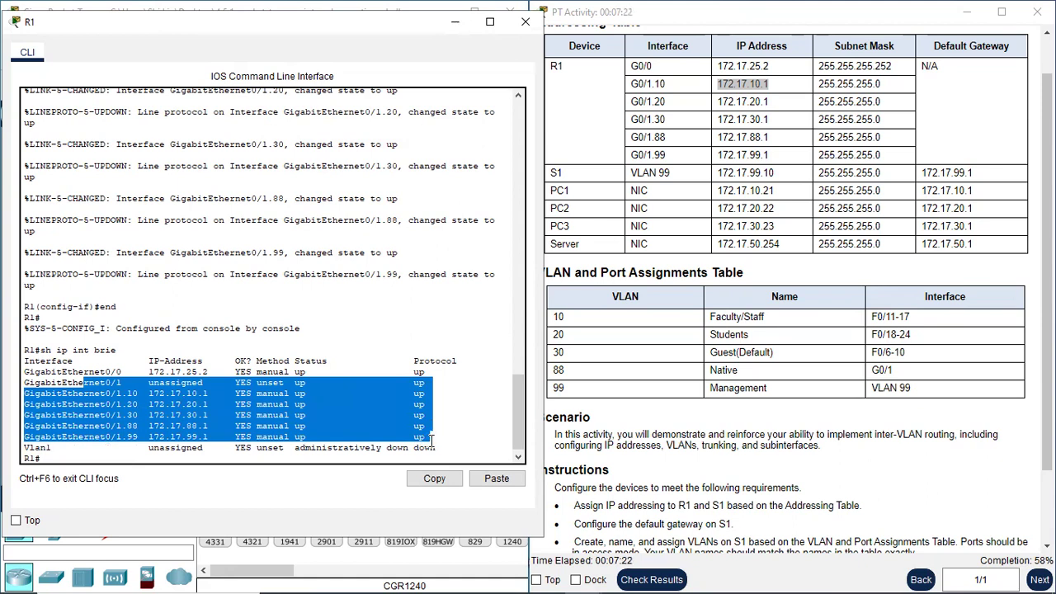
{"action": "left_click", "coordinate": [59, 458]}
{"action": "key", "text": "Return"}
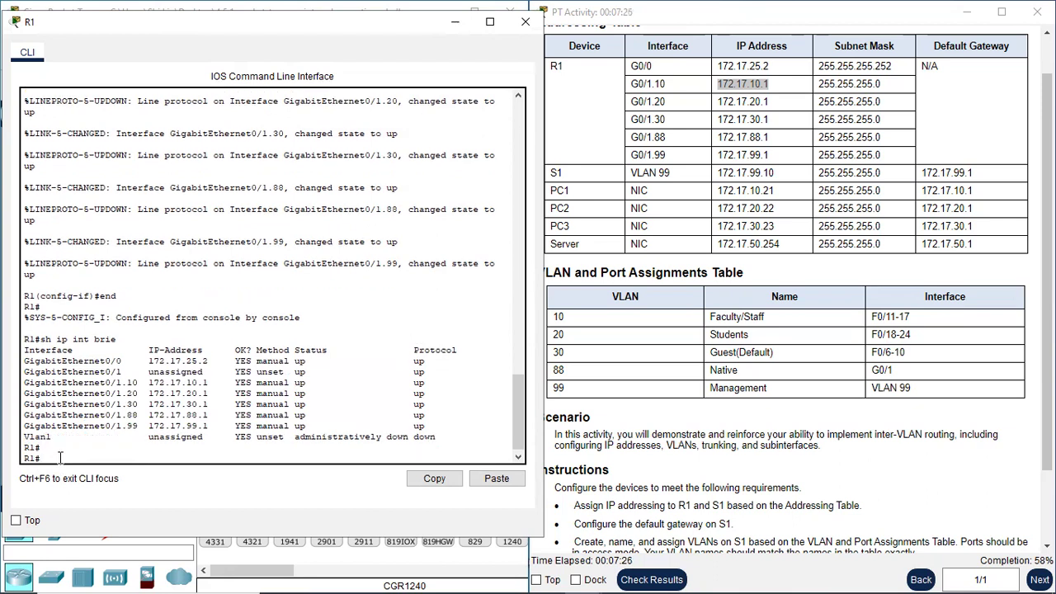
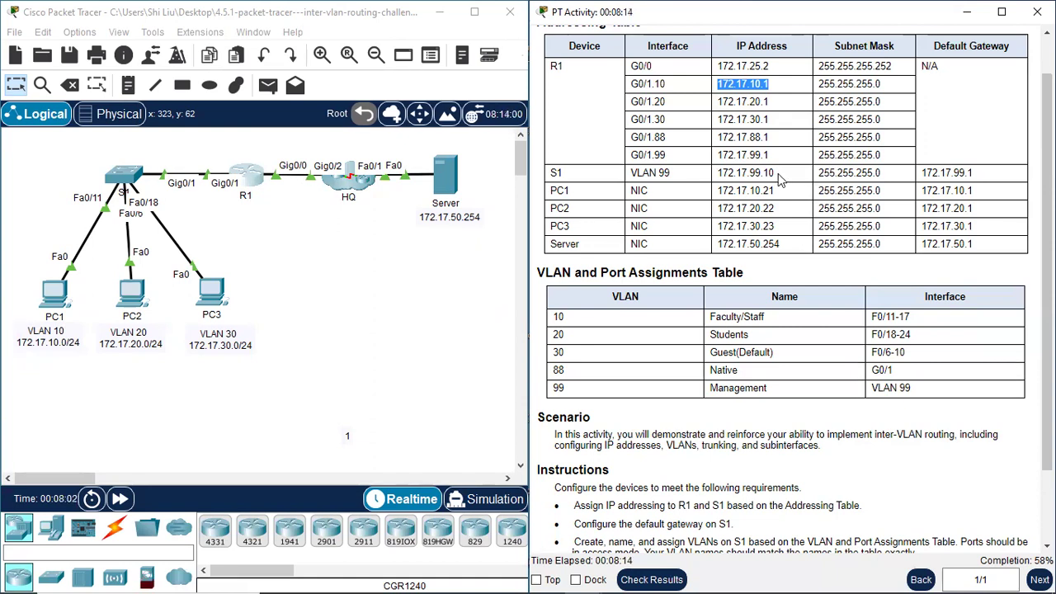
- Open the command line of switch S1, enable privileged mode and enter global configuration mode
{"action": "left_click", "coordinate": [128, 183]}
{"action": "left_click", "coordinate": [128, 183]}
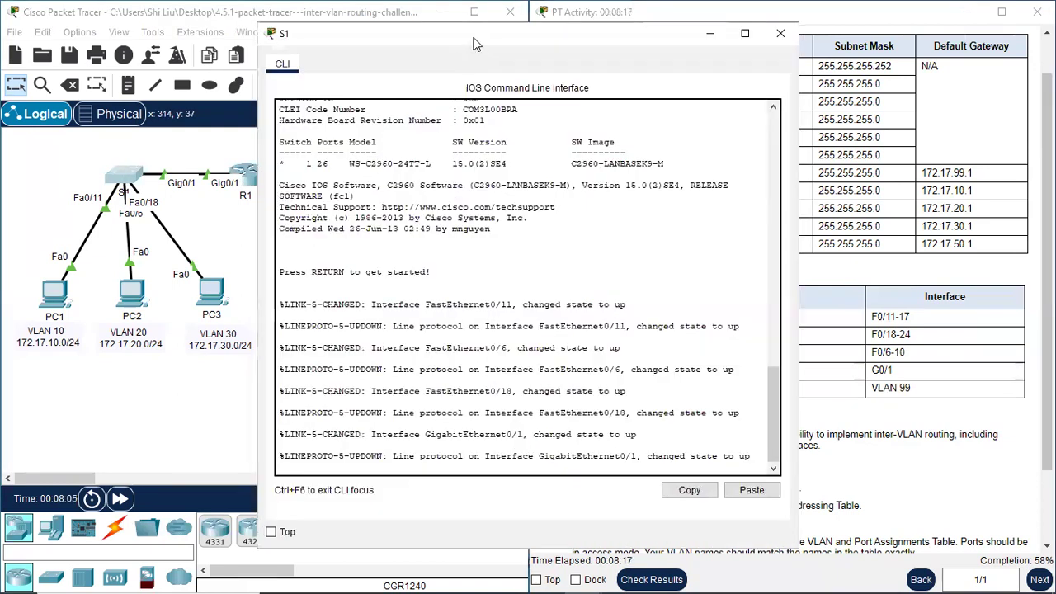
{"action": "left_click_drag", "start_coordinate": [474, 43], "coordinate": [221, 27]}
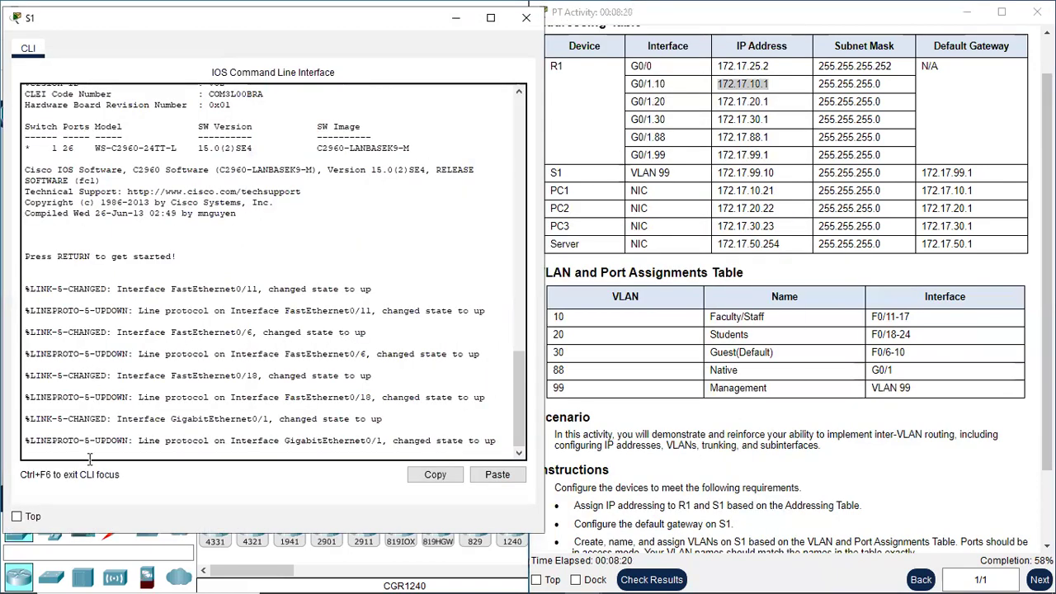
{"action": "key", "text": "Return"}
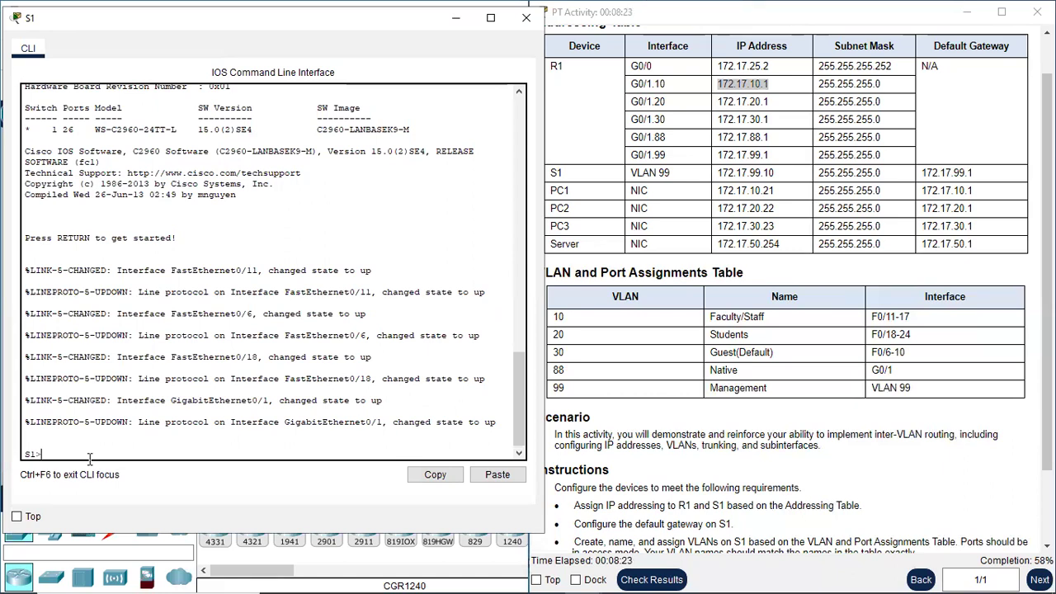
{"action": "type", "text": "en"}
{"action": "key", "text": "Return"}
{"action": "type", "text": "con"}
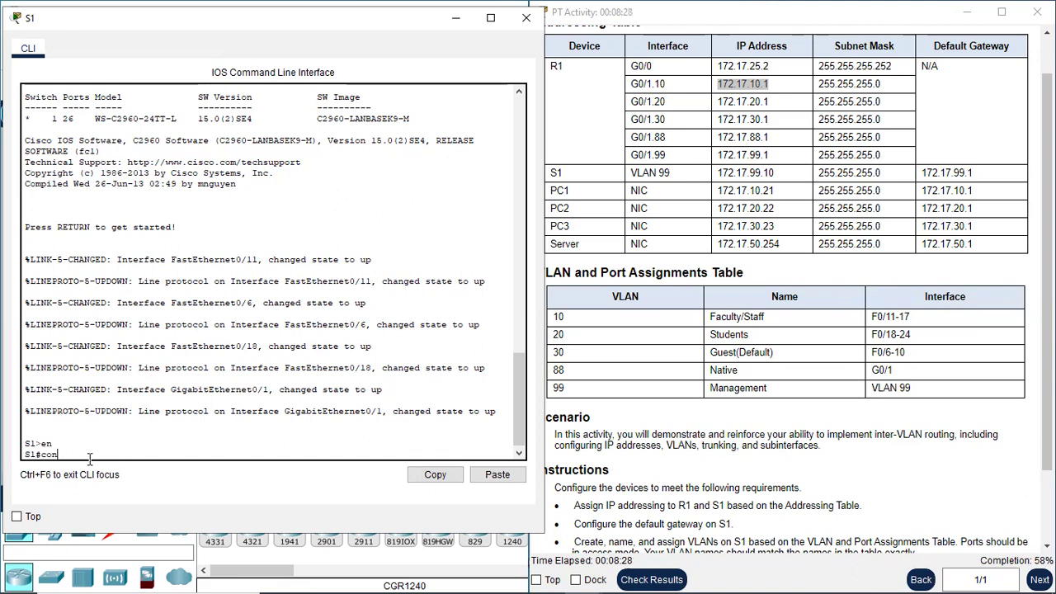
{"action": "type", "text": " t t"}
{"action": "key", "text": "Return"}
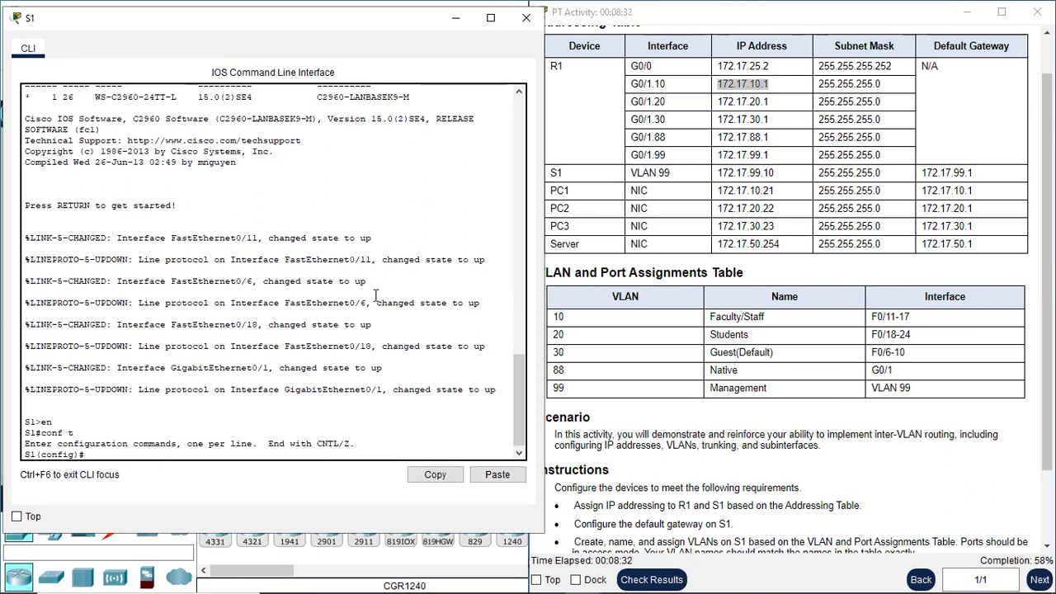
- Configure S1's VLAN 99 interface with IP address 172.17.99.10 and subnet mask 255.255.255.0
{"action": "type", "text": "int vlan99"}
{"action": "key", "text": "Return"}
{"action": "type", "text": "ip "}
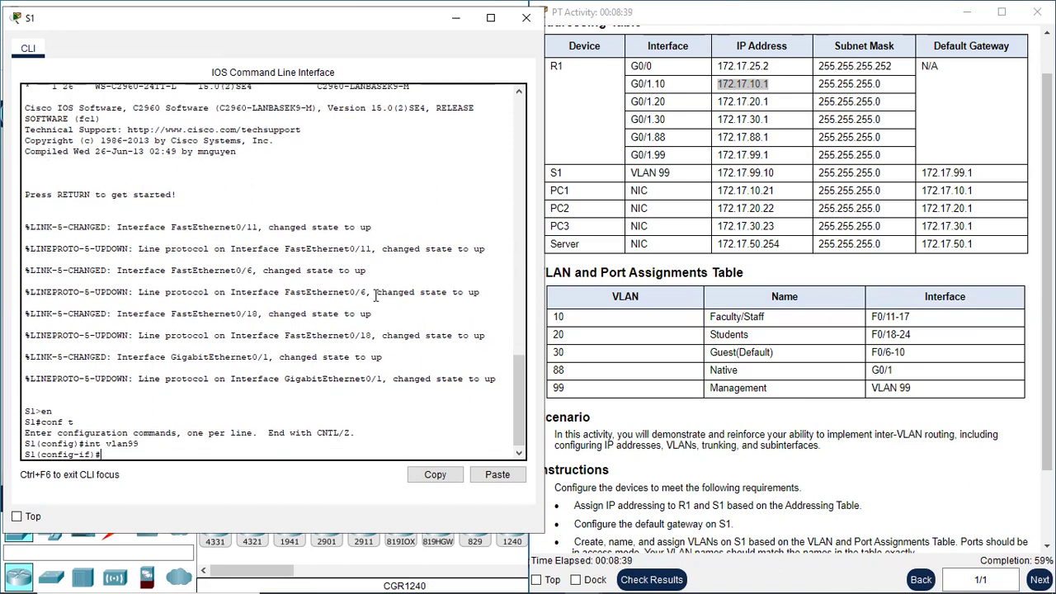
{"action": "type", "text": "address 17"}
{"action": "type", "text": "2.17.99"}
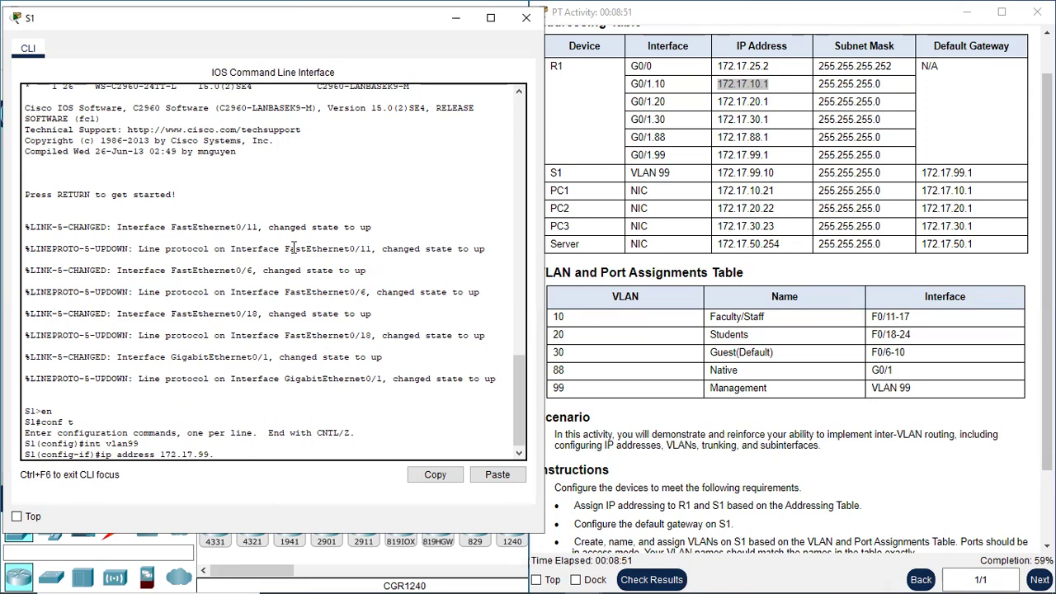
{"action": "type", "text": ".10 255.255.255.0"}
{"action": "key", "text": "Return"}
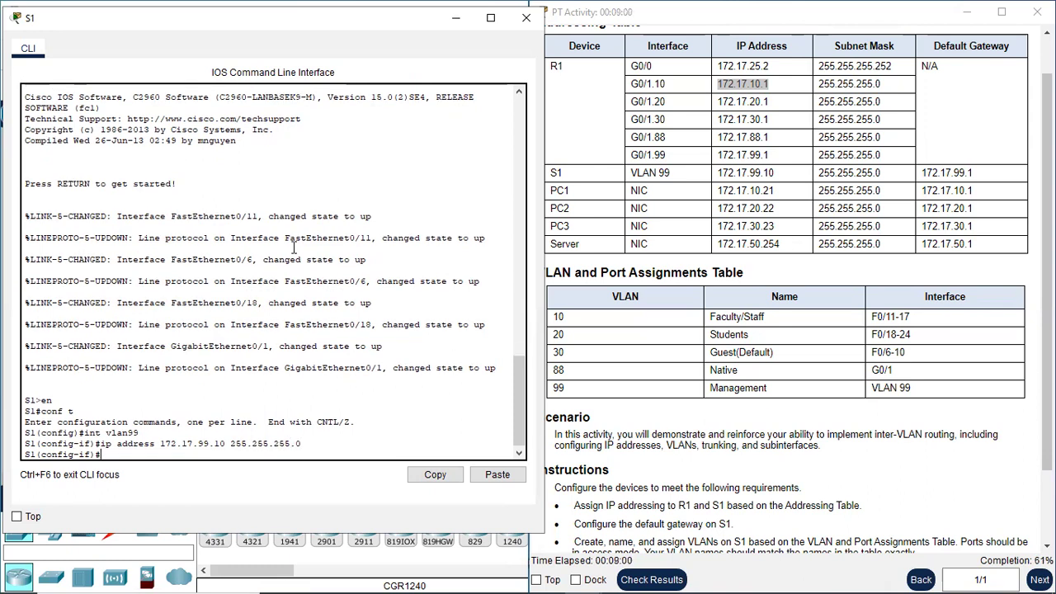
- Return S1 to global configuration mode and set its default gateway to 172.17.99.1
{"action": "scroll", "coordinate": [673, 417], "scroll_direction": "down", "scroll_amount": 1}
{"action": "scroll", "coordinate": [672, 417], "scroll_direction": "down", "scroll_amount": 1}
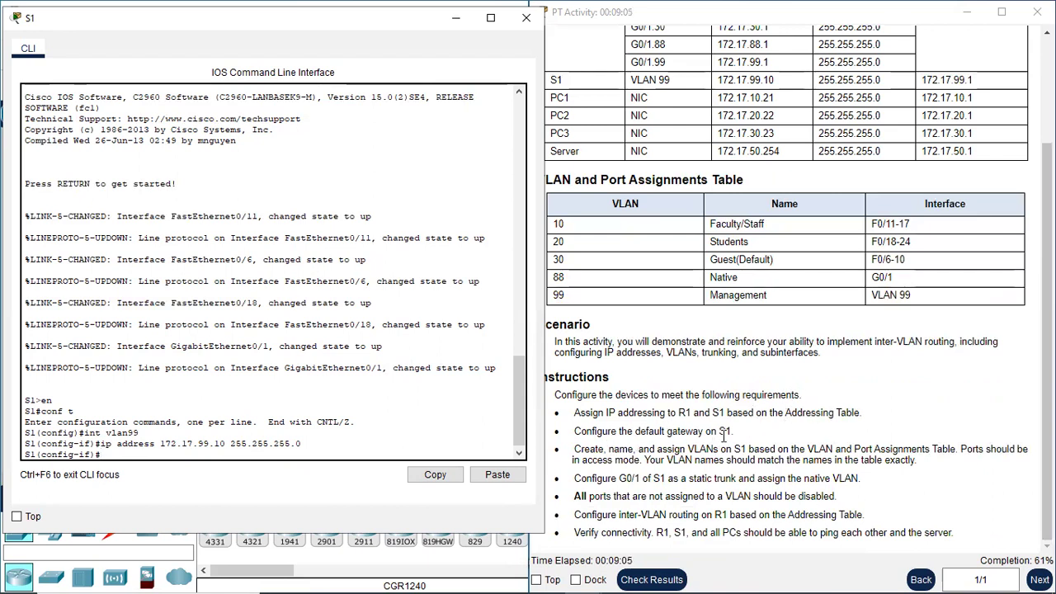
{"action": "scroll", "coordinate": [848, 95], "scroll_direction": "up", "scroll_amount": 1}
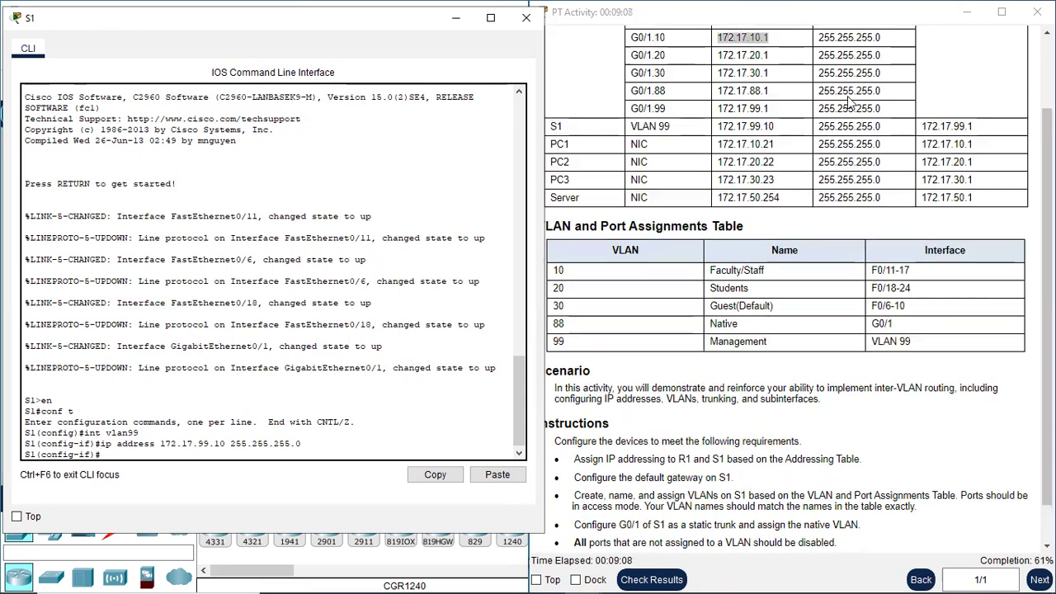
{"action": "scroll", "coordinate": [848, 96], "scroll_direction": "up", "scroll_amount": 2}
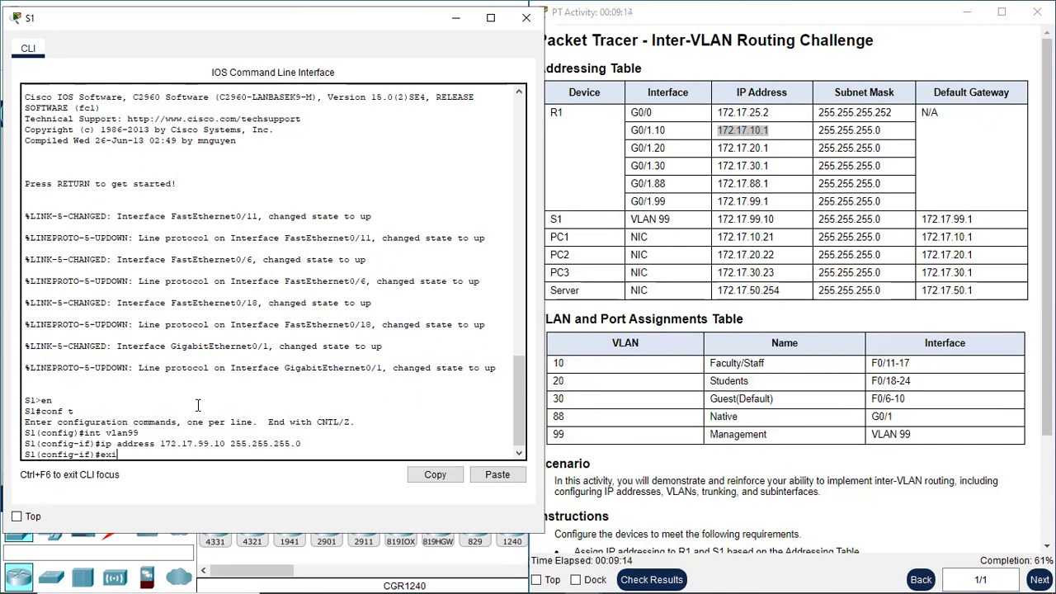
{"action": "key", "text": "Return"}
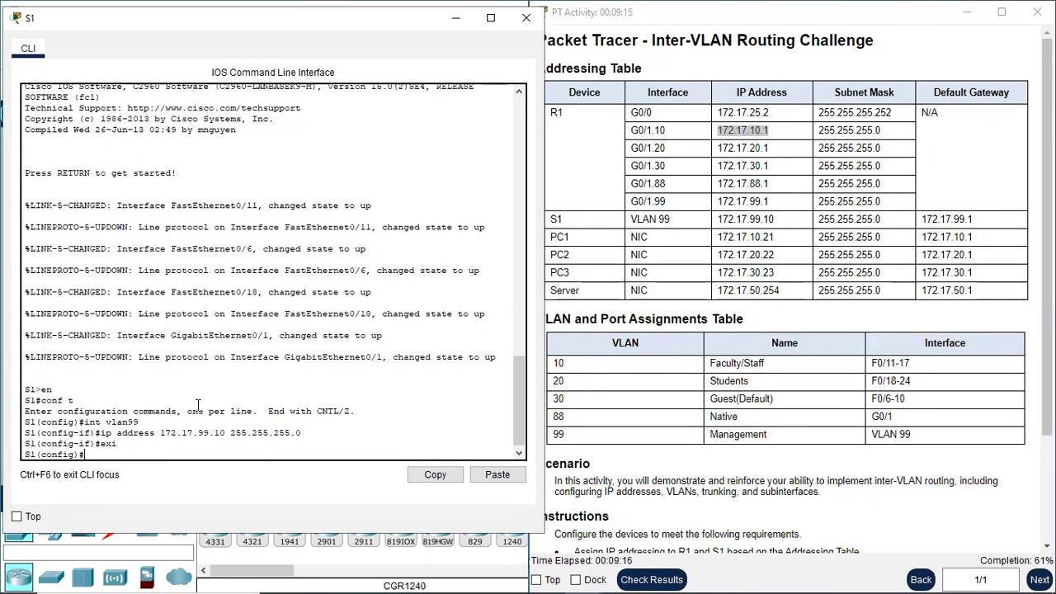
{"action": "type", "text": "ip default-gateway 172.1"}
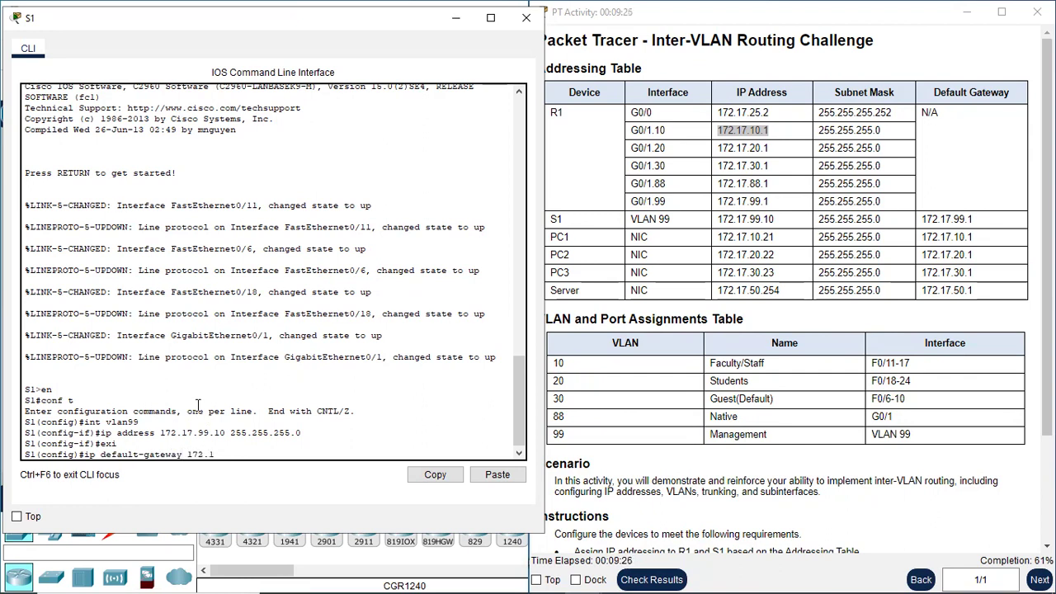
{"action": "type", "text": "7.99.1"}
{"action": "key", "text": "Return"}
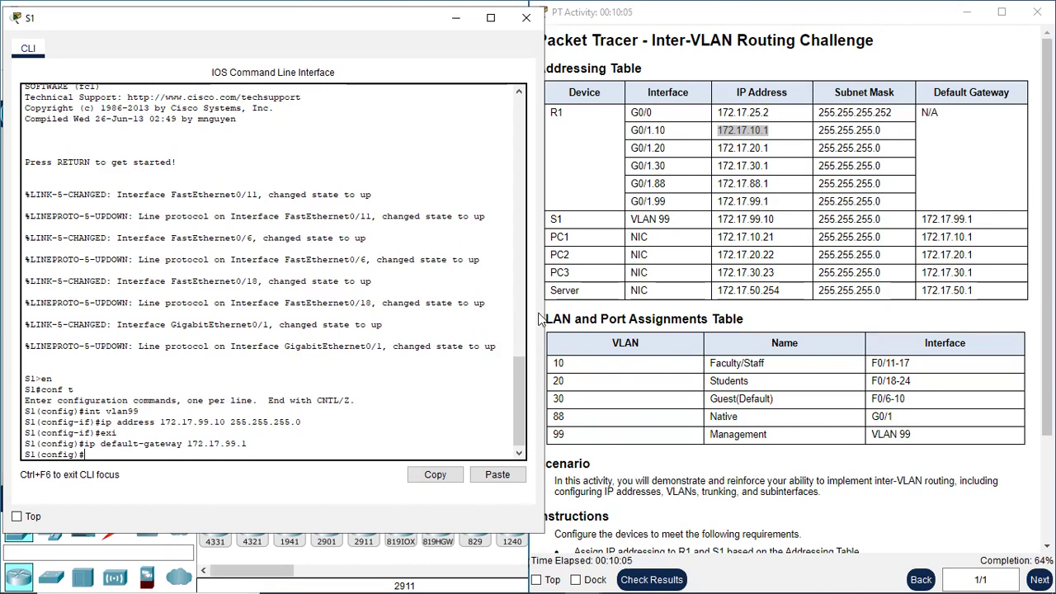
- Create VLAN 10 on S1 and name it Faculty/Staff, as listed in the VLAN and Port Assignments Table
{"action": "scroll", "coordinate": [632, 374], "scroll_direction": "down", "scroll_amount": 3}
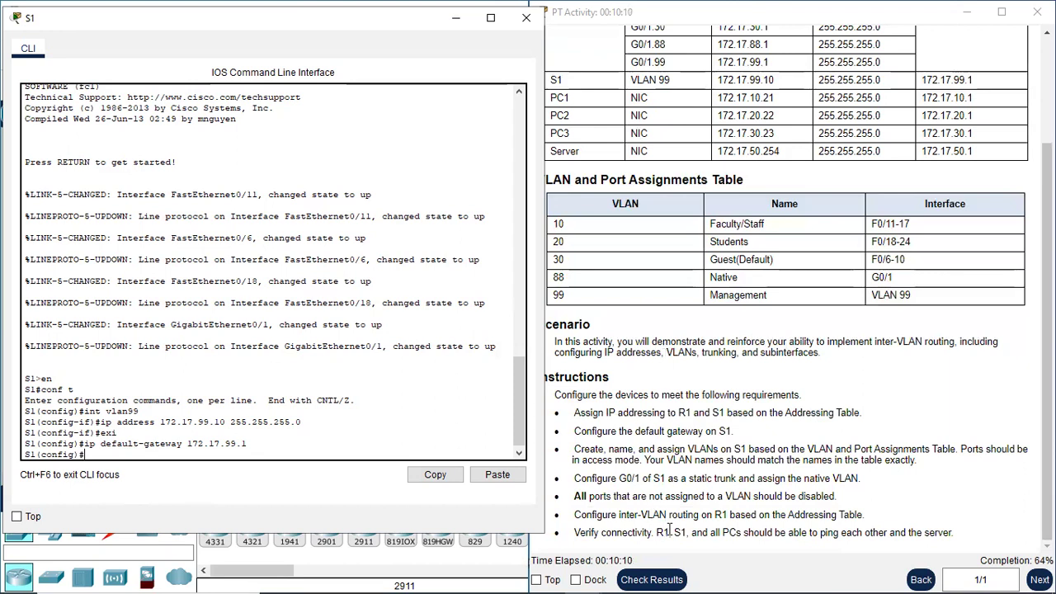
{"action": "left_click", "coordinate": [660, 452]}
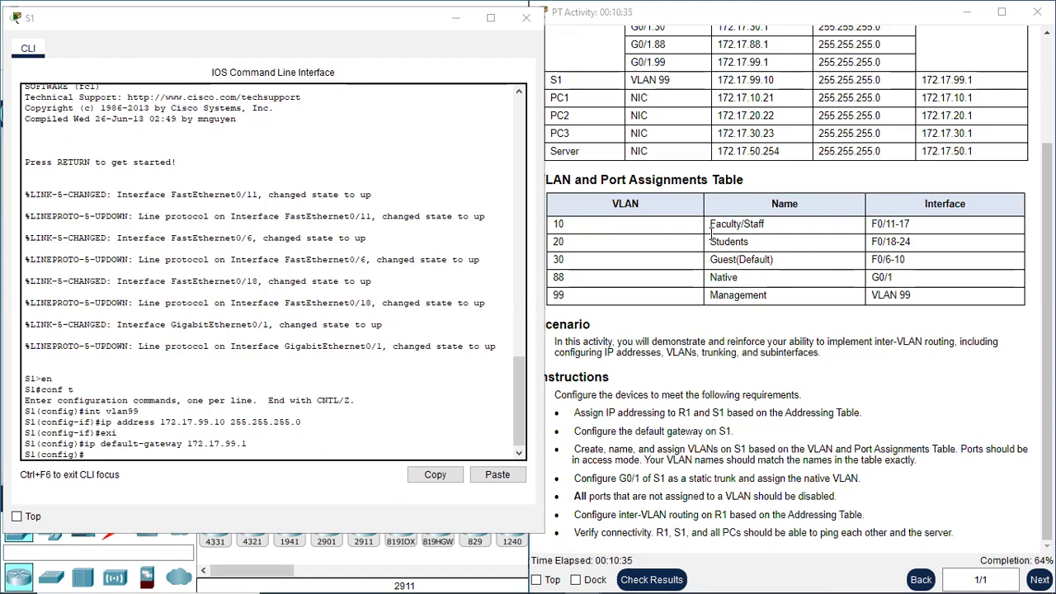
{"action": "left_click", "coordinate": [160, 456]}
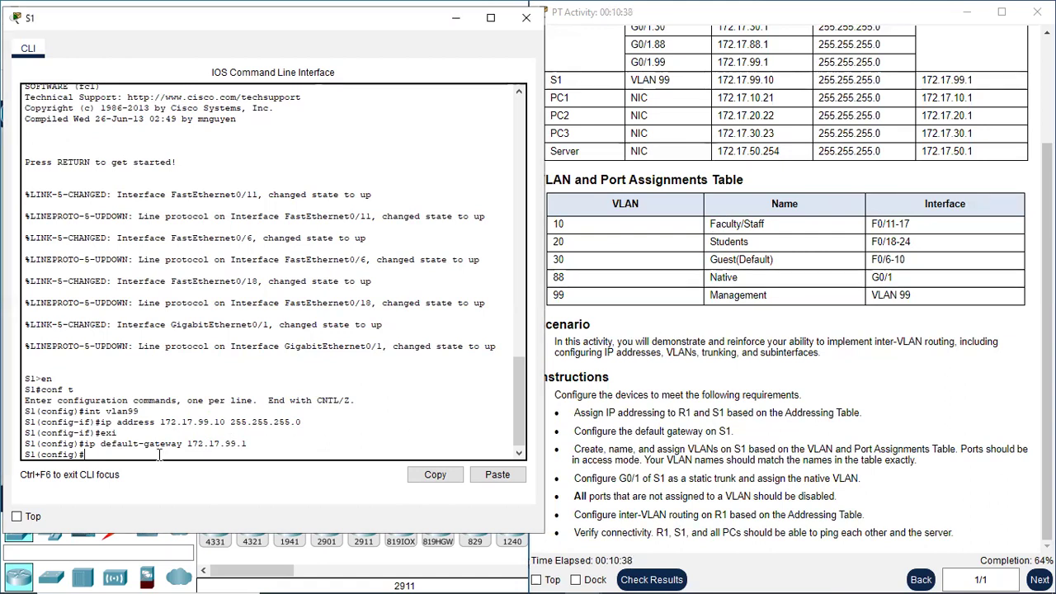
{"action": "key", "text": "Return"}
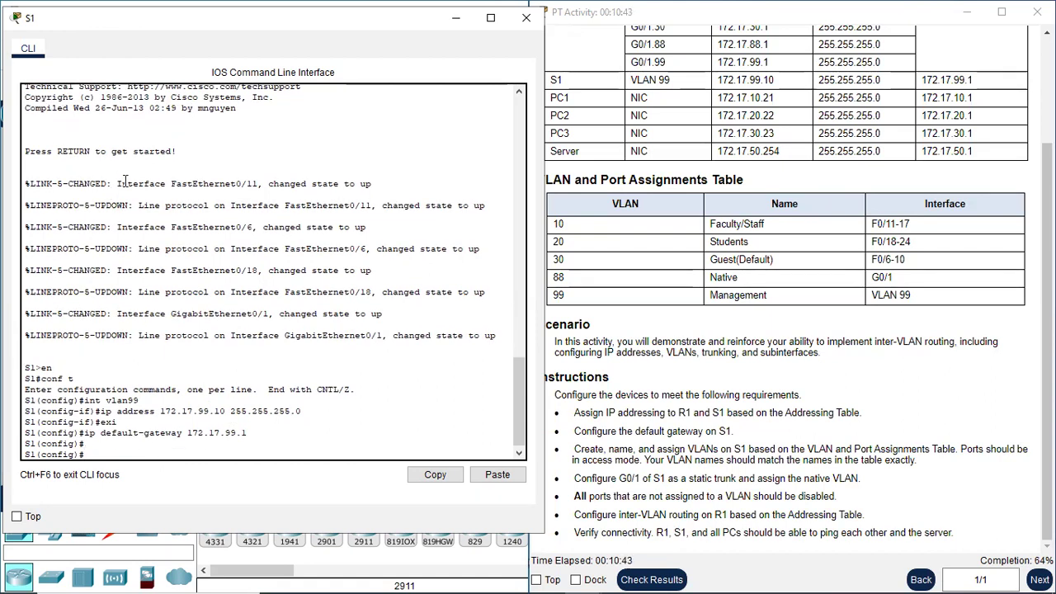
{"action": "type", "text": "vlan"}
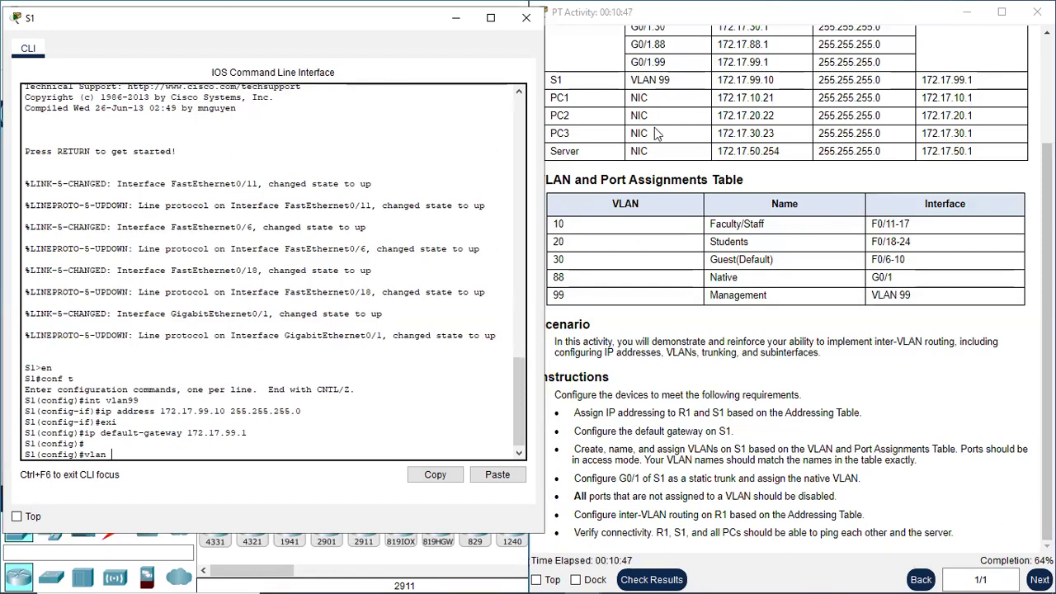
{"action": "type", "text": " 10"}
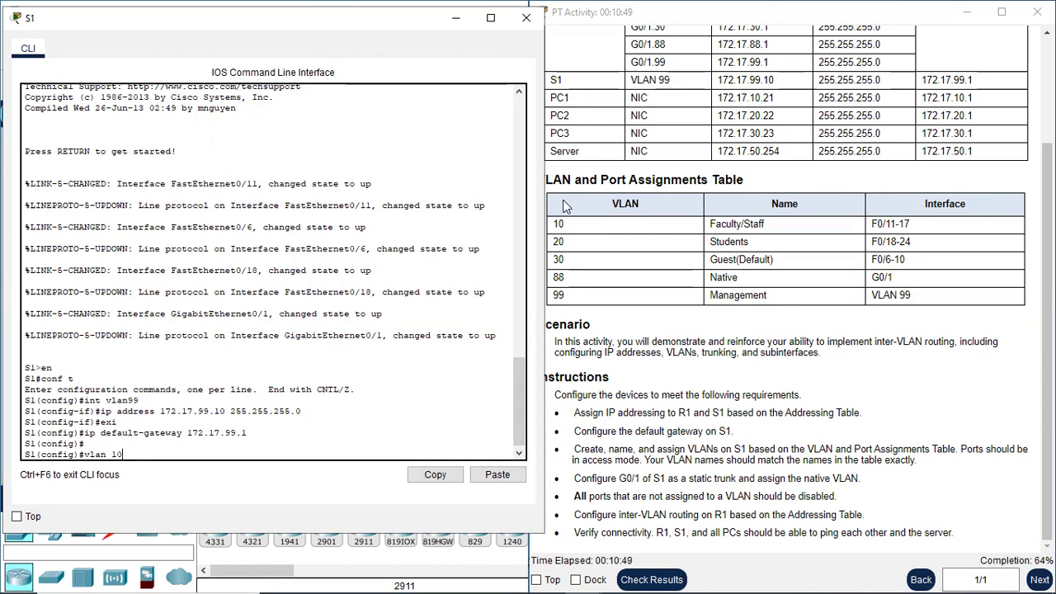
{"action": "key", "text": "Return"}
{"action": "type", "text": "name "}
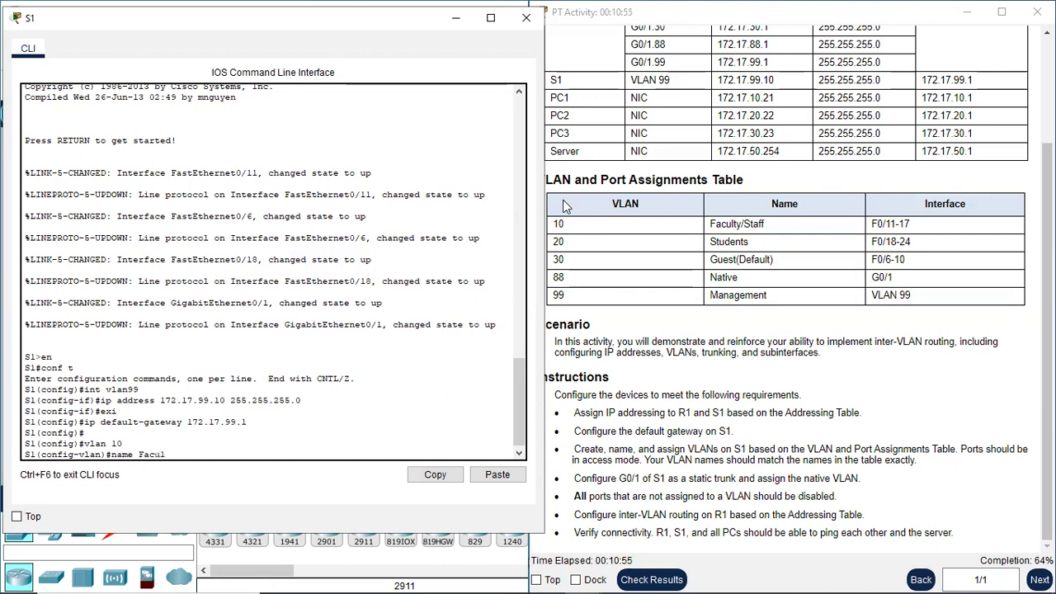
{"action": "type", "text": "Faculty/Staff"}
{"action": "key", "text": "Return"}
{"action": "key", "text": "Return"}
- Create VLAN 20 on S1 and name it Students
{"action": "type", "text": "vlan 20"}
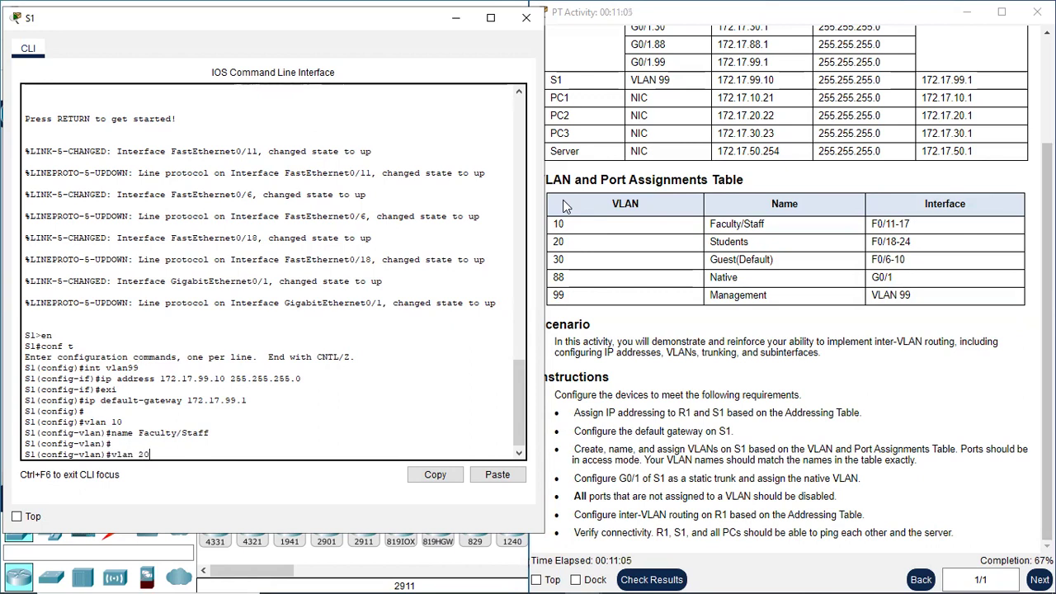
{"action": "key", "text": "Return"}
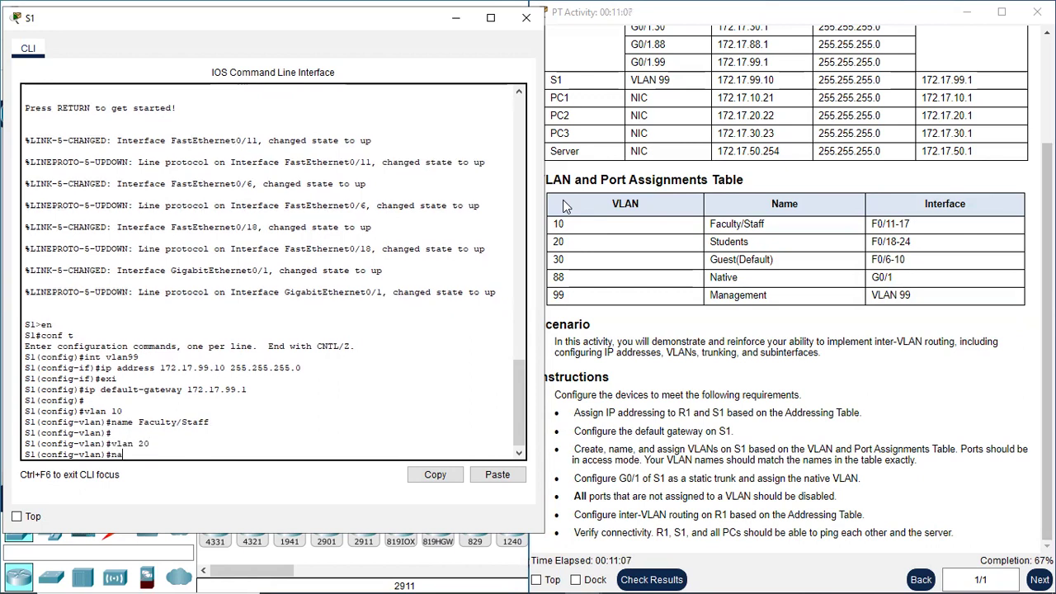
{"action": "type", "text": "name Students"}
{"action": "key", "text": "Return"}
{"action": "key", "text": "Return"}
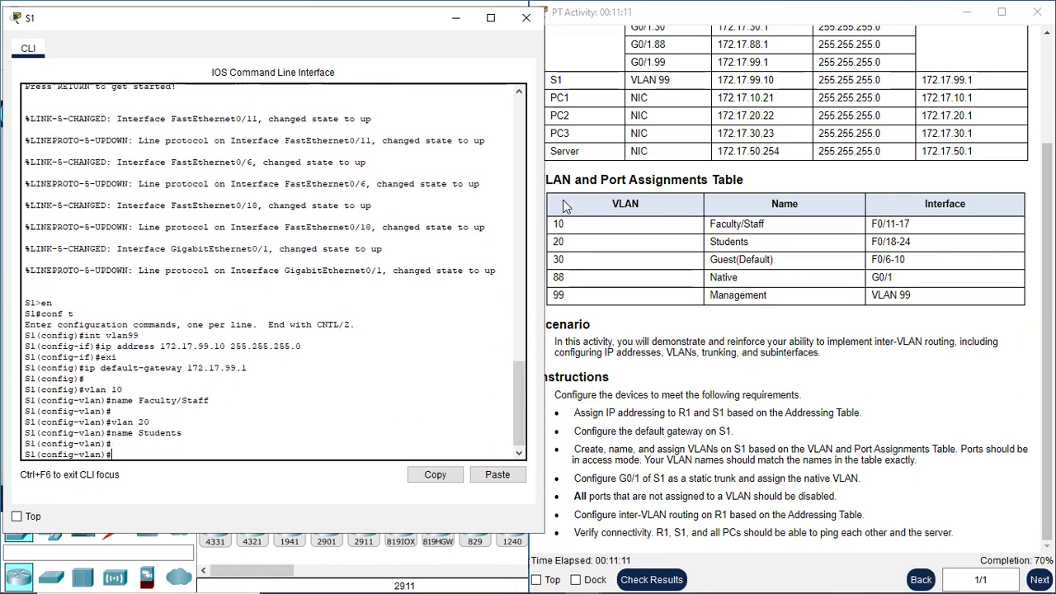
- Create VLAN 30 on S1 and name it Guest(Default)
{"action": "type", "text": "vlan 30"}
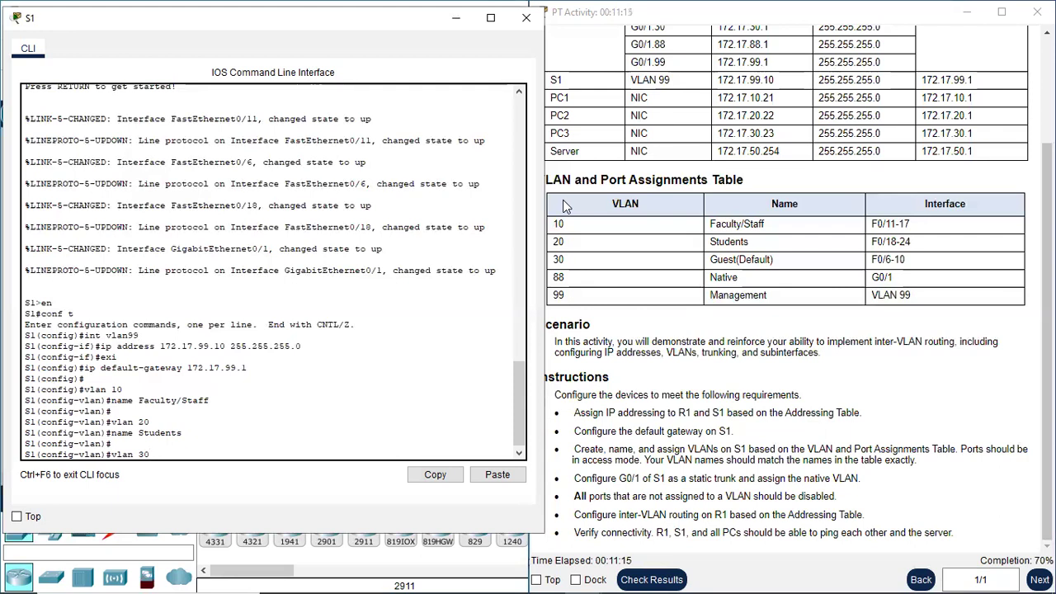
{"action": "key", "text": "Return"}
{"action": "type", "text": "name"}
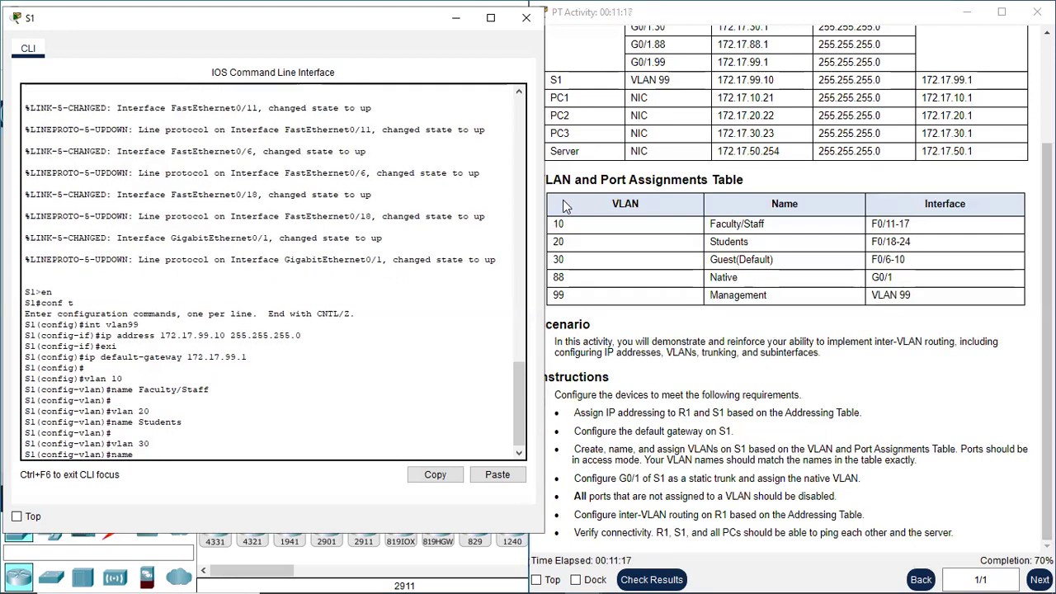
{"action": "type", "text": " Guest(Default)"}
{"action": "key", "text": "Return"}
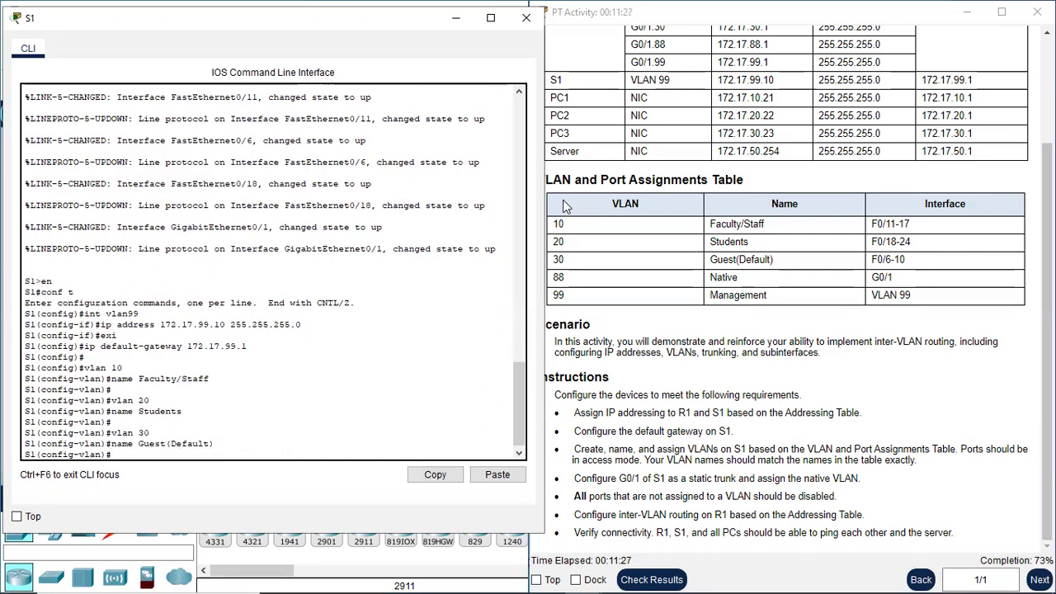
{"action": "key", "text": "Return"}
- Create VLAN 88 on S1 and name it Native
{"action": "type", "text": "vl"}
{"action": "type", "text": "l"}
{"action": "key", "text": "BackSpace"}
{"action": "type", "text": "an"}
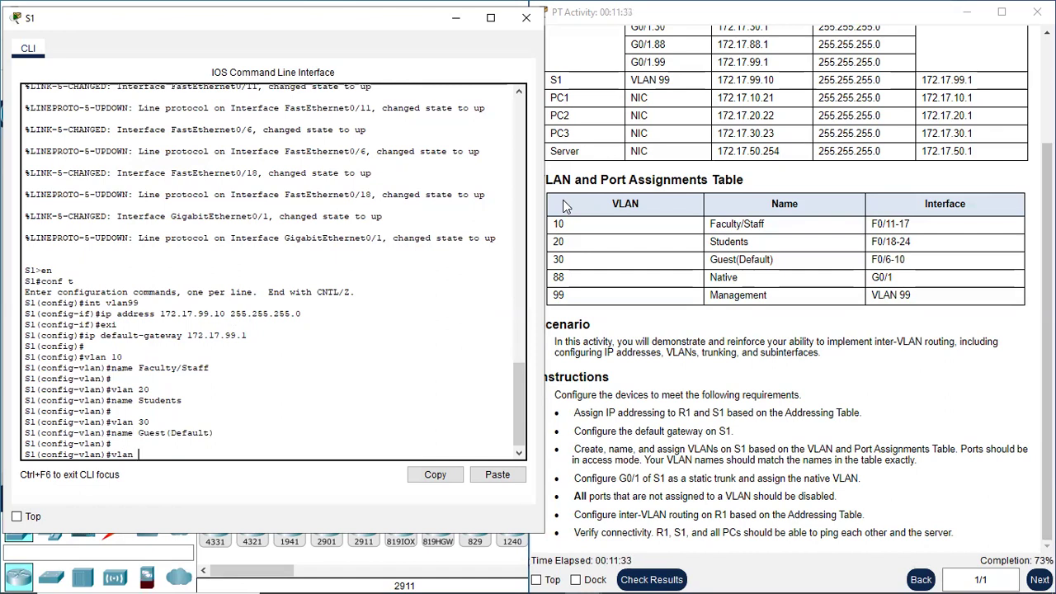
{"action": "type", "text": " 88"}
{"action": "key", "text": "Return"}
{"action": "type", "text": "name"}
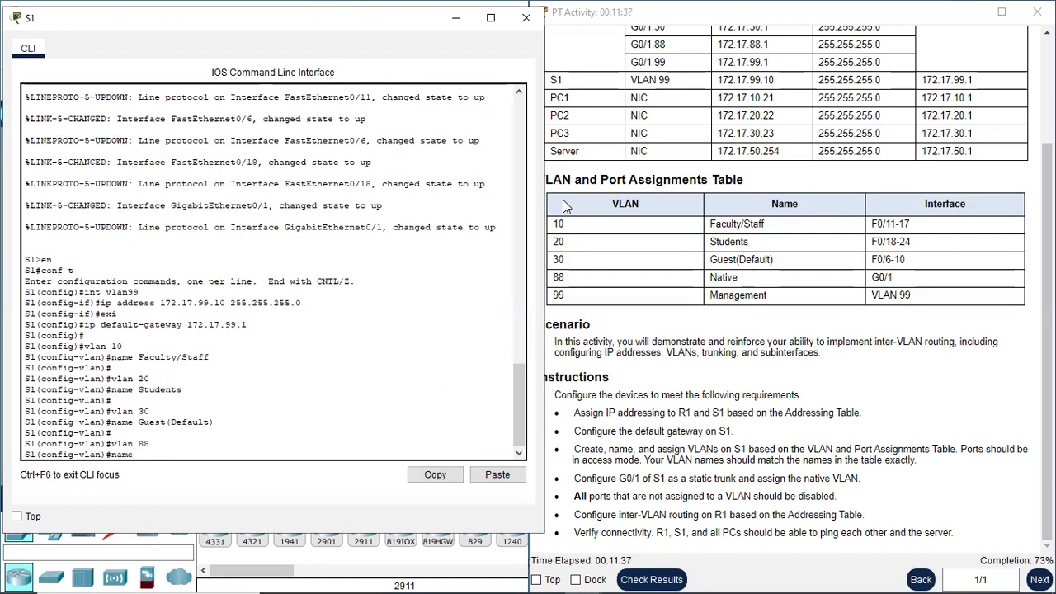
{"action": "type", "text": " Native"}
{"action": "key", "text": "Return"}
{"action": "key", "text": "Return"}
- Create VLAN 99 on S1, name it Management, and leave VLAN configuration mode
{"action": "type", "text": "vlan)#vlan 99"}
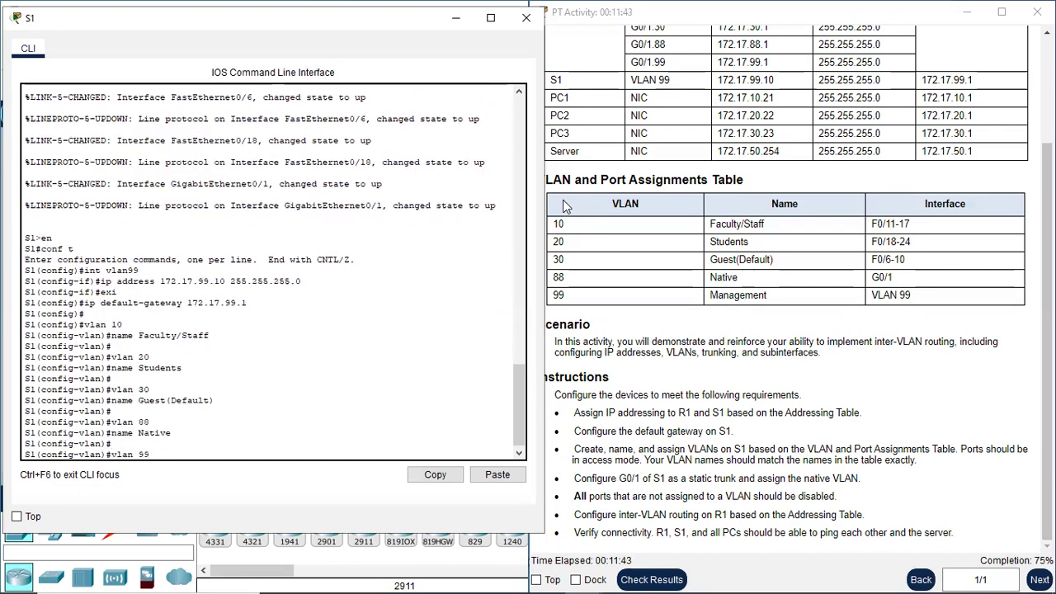
{"action": "key", "text": "Return"}
{"action": "key", "text": "Return"}
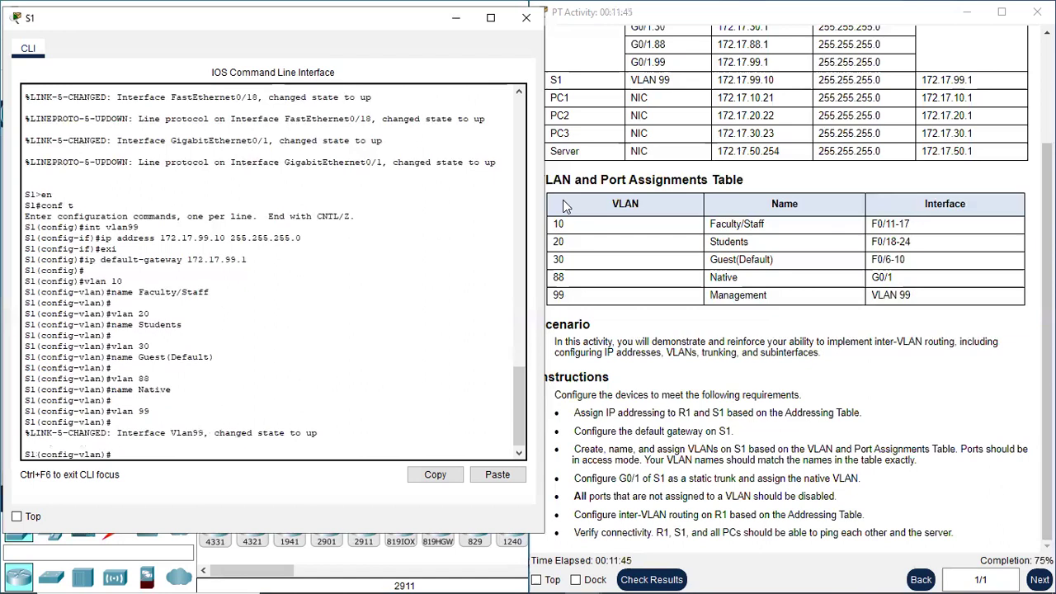
{"action": "type", "text": "name"}
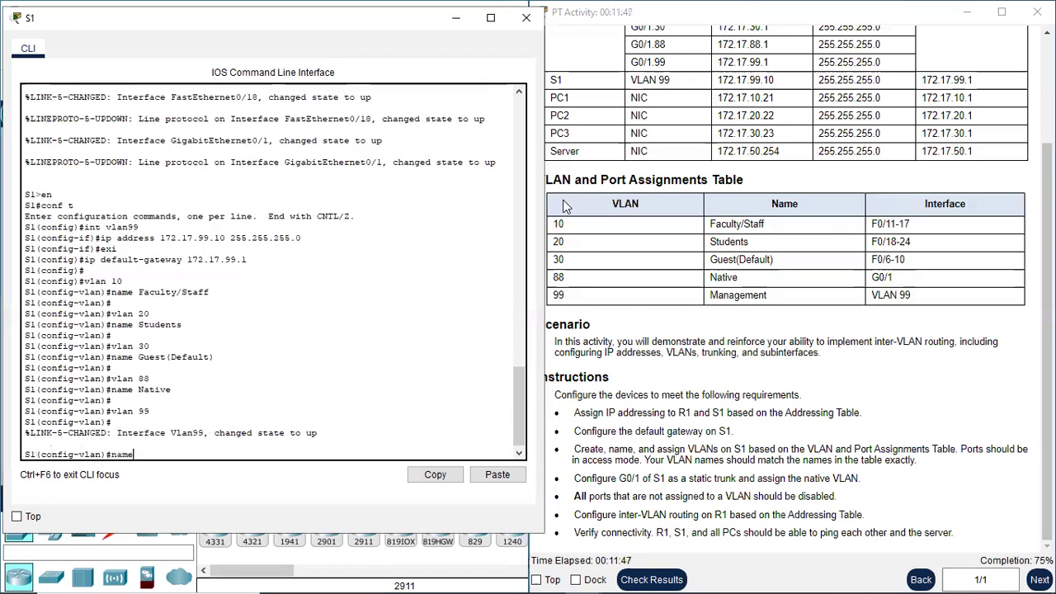
{"action": "type", "text": " Management"}
{"action": "key", "text": "Return"}
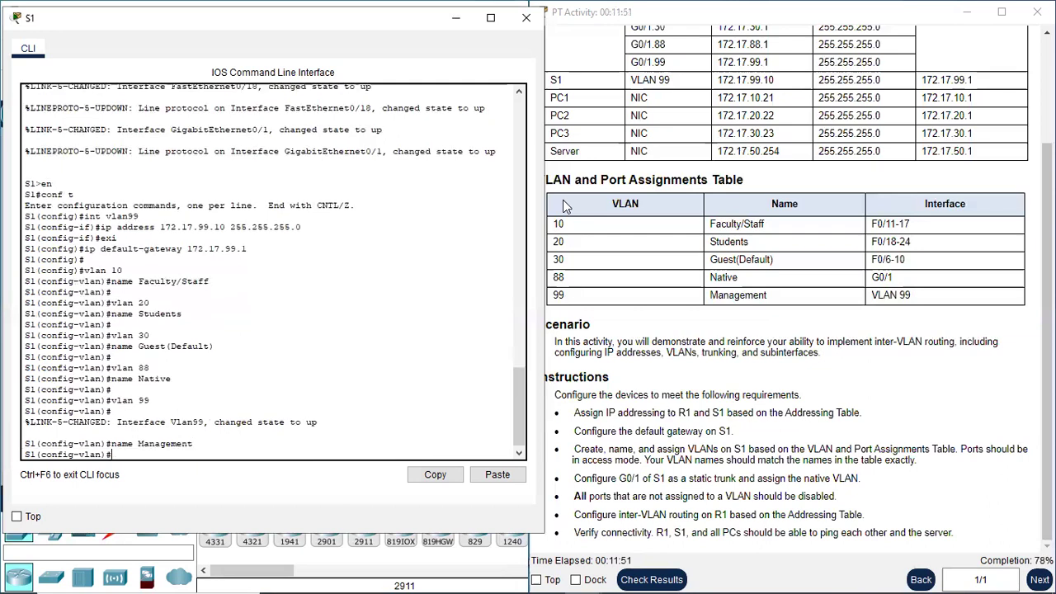
{"action": "key", "text": "Return"}
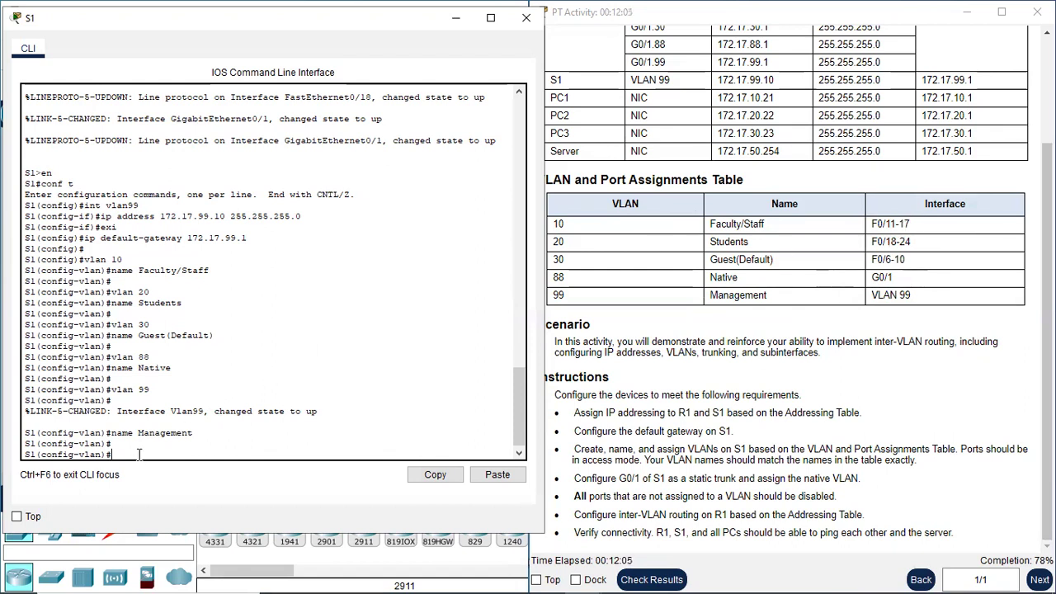
{"action": "type", "text": "exi"}
{"action": "key", "text": "Return"}
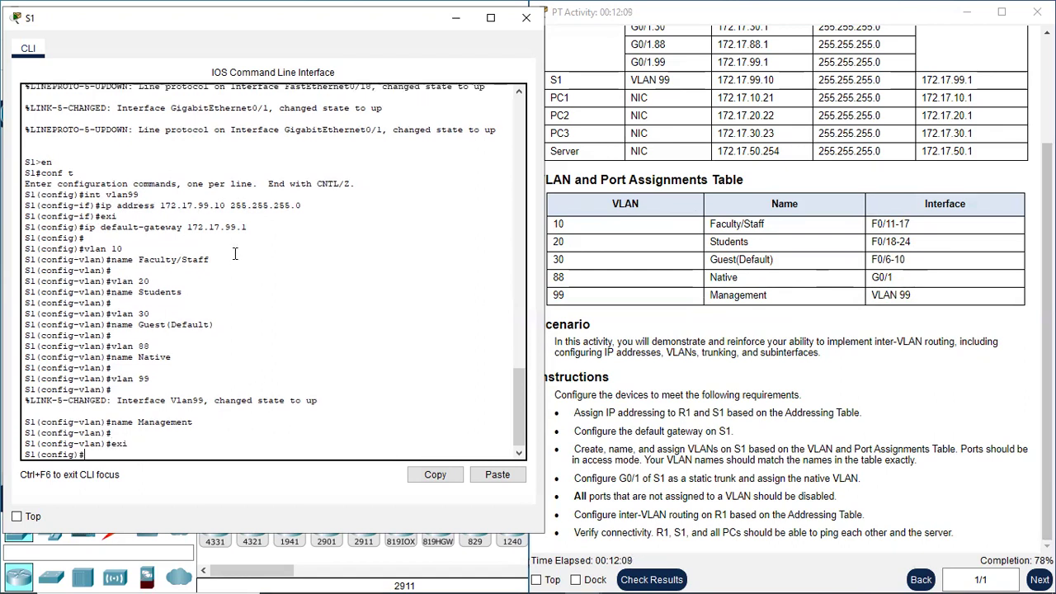
- Set S1's port range F0/11-17 to access mode and assign the ports to VLAN 10
{"action": "type", "text": "int"}
{"action": "type", "text": "f"}
{"action": "key", "text": "BackSpace"}
{"action": "type", "text": "range f0/11-17"}
{"action": "key", "text": "Return"}
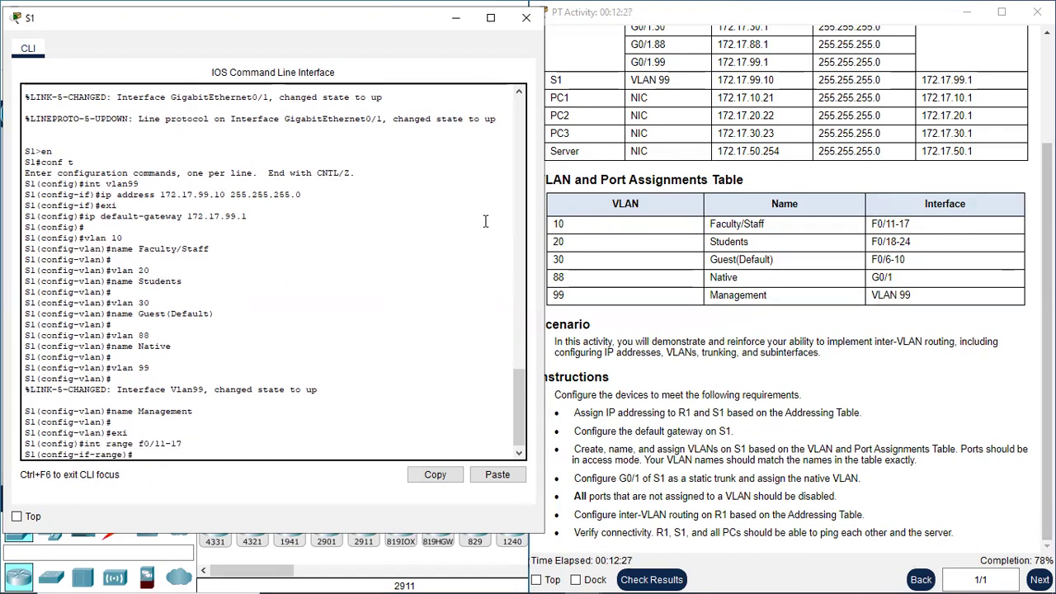
{"action": "type", "text": "switchport mode access"}
{"action": "key", "text": "Return"}
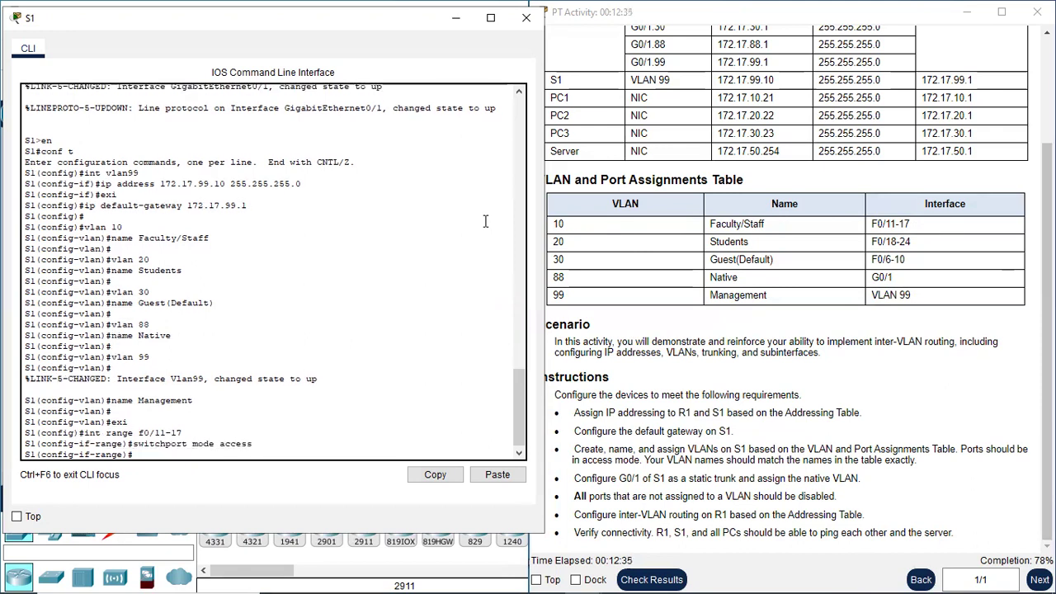
{"action": "type", "text": "switchport access vlan"}
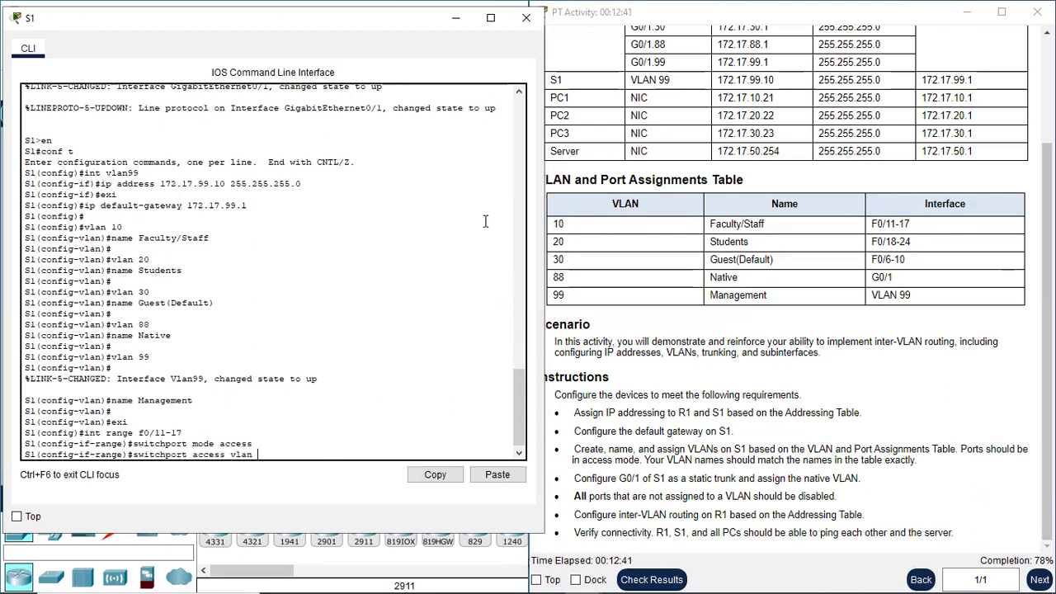
{"action": "type", "text": " 10"}
{"action": "key", "text": "Return"}
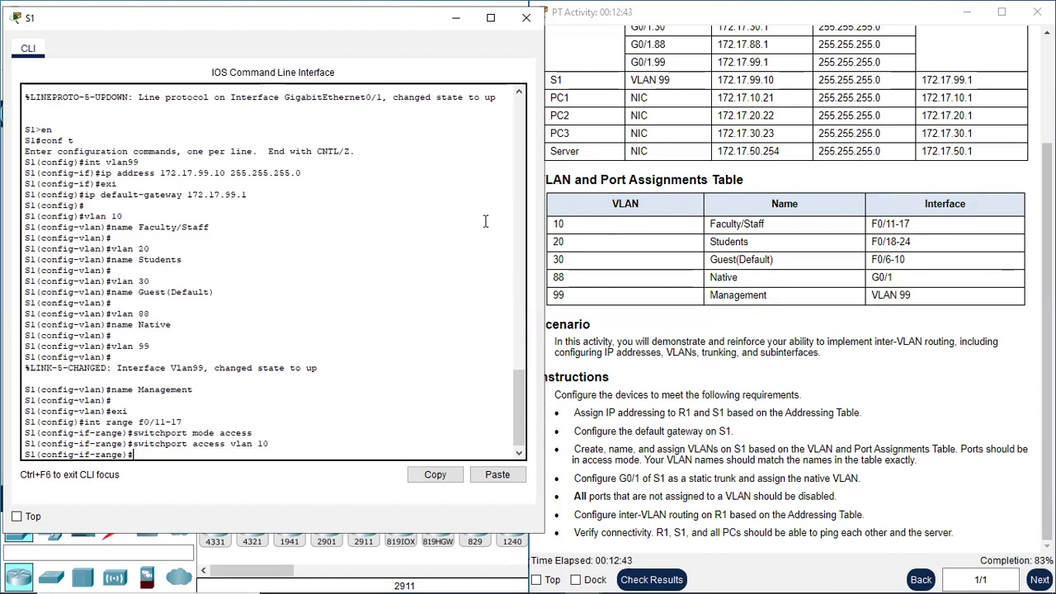
{"action": "key", "text": "Return"}
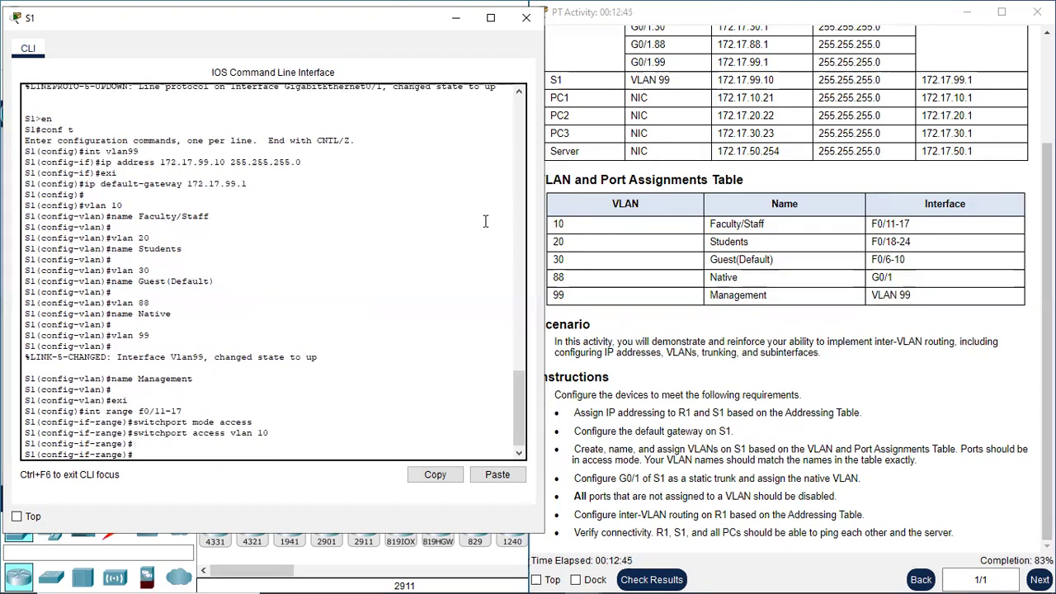
- Select S1's port range F0/18-24 and set it to access mode
{"action": "type", "text": "switchport mode access"}
{"action": "key", "text": "Up"}
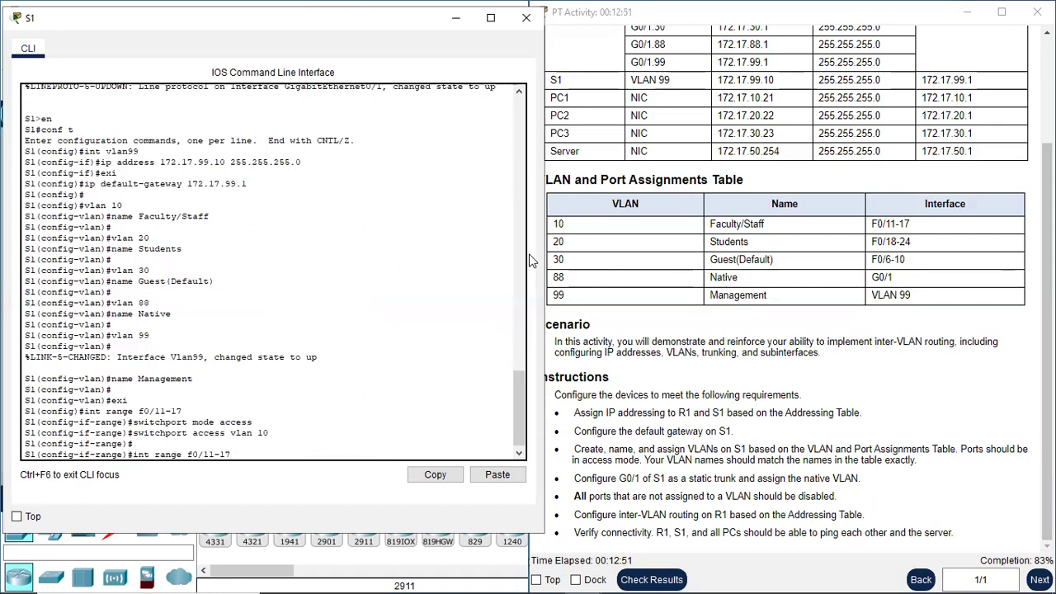
{"action": "key", "text": "BackSpace"}
{"action": "key", "text": "BackSpace"}
{"action": "key", "text": "BackSpace"}
{"action": "key", "text": "BackSpace"}
{"action": "type", "text": "8-24"}
{"action": "key", "text": "Return"}
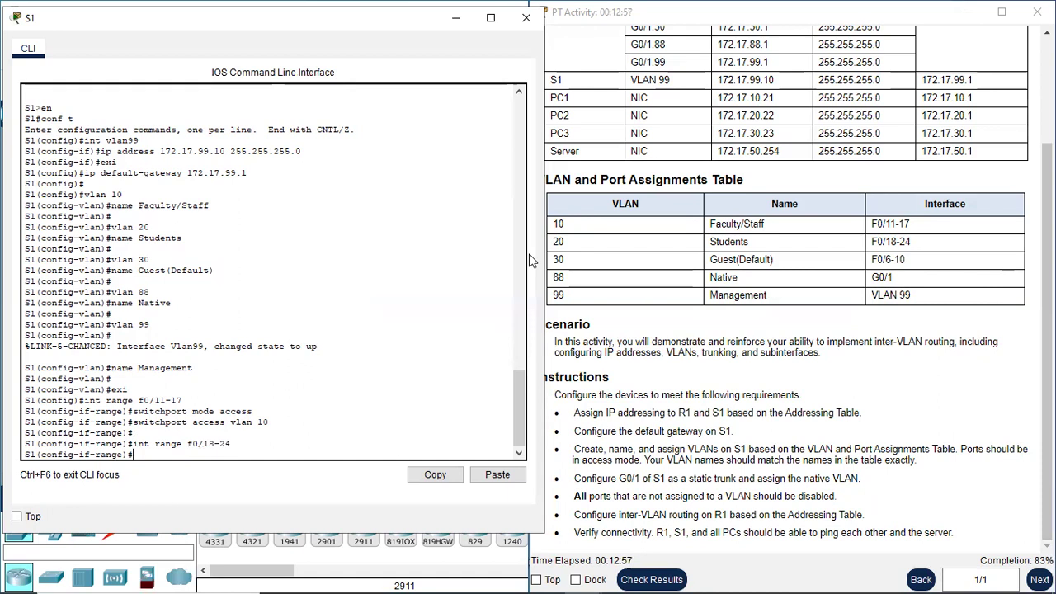
{"action": "key", "text": "Up"}
{"action": "key", "text": "Up"}
{"action": "key", "text": "Up"}
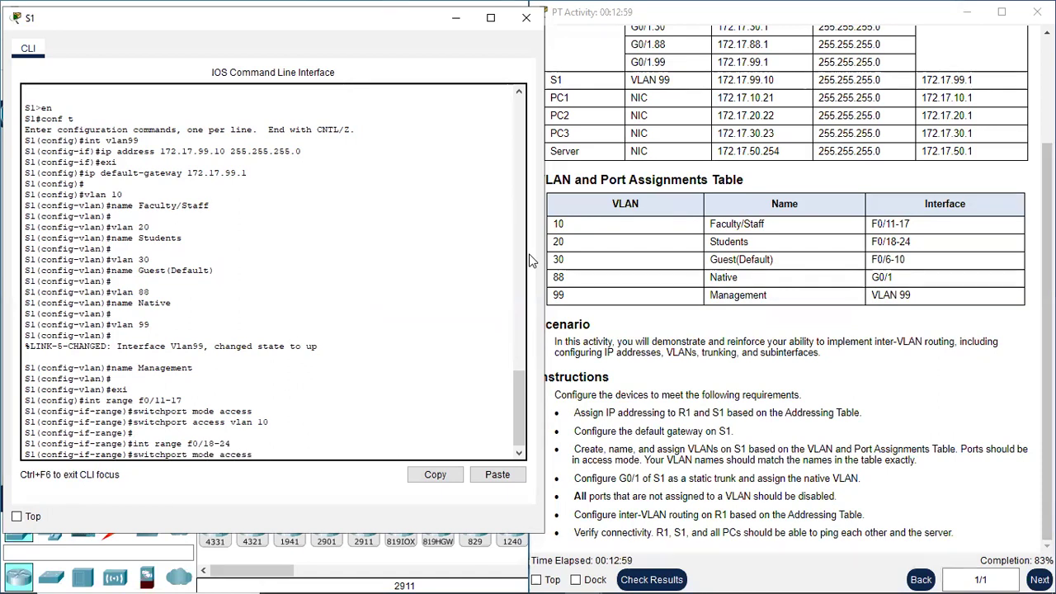
{"action": "key", "text": "Return"}
- Assign S1's port range F0/18-24 to access VLAN 20
{"action": "key", "text": "Up"}
{"action": "key", "text": "Up"}
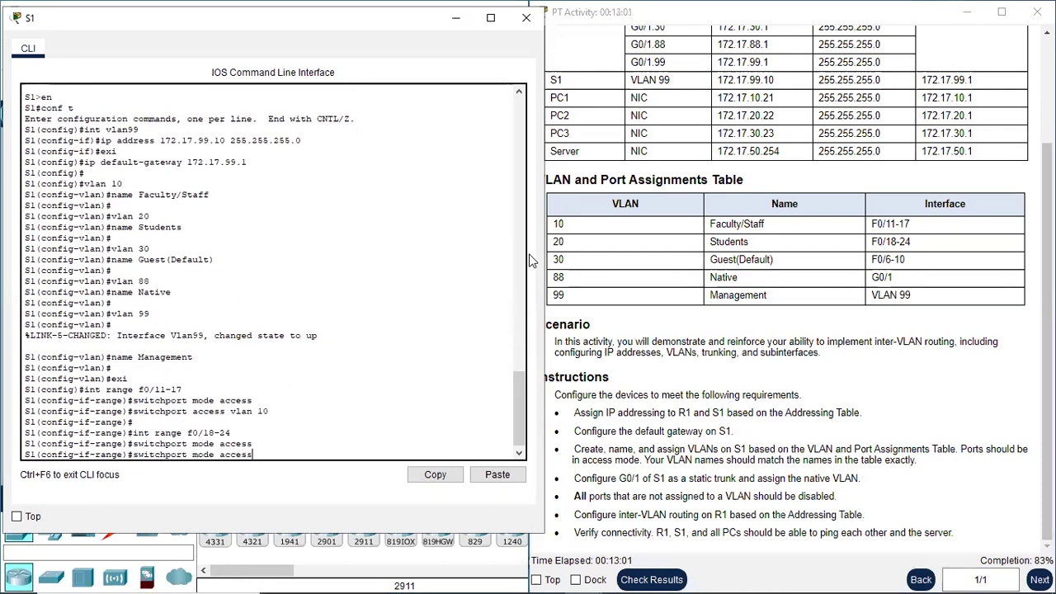
{"action": "key", "text": "Up"}
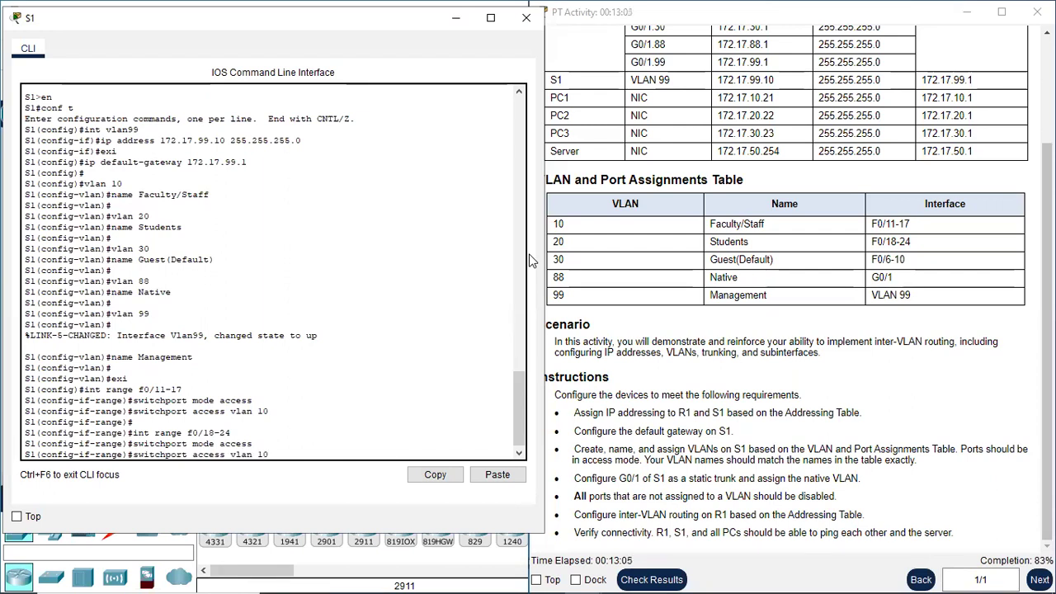
{"action": "key", "text": "BackSpace"}
{"action": "type", "text": "20"}
{"action": "key", "text": "Return"}
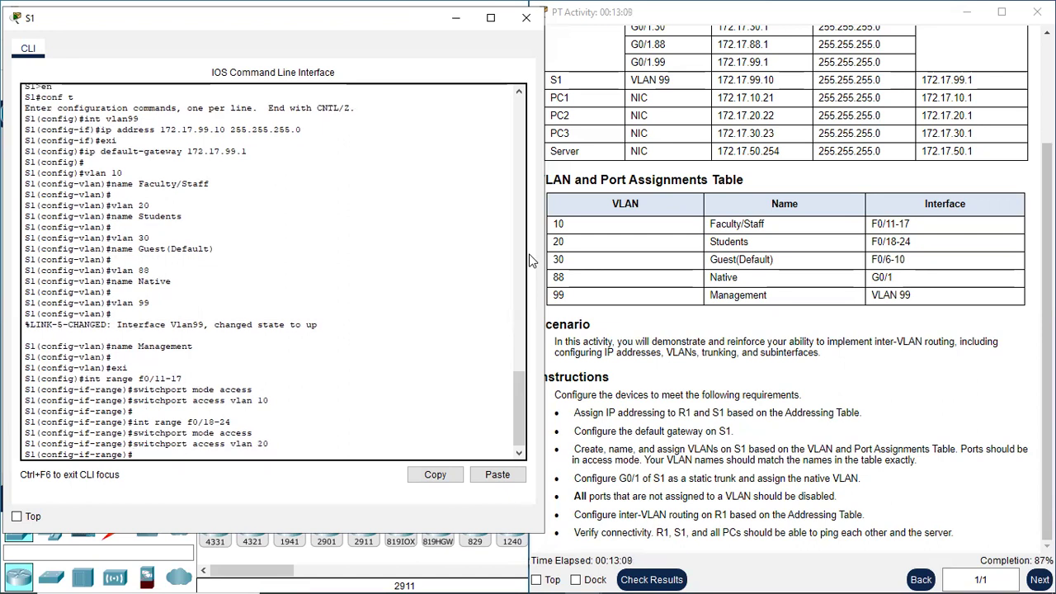
{"action": "key", "text": "Return"}
- Select S1's port range F0/6-10 and set it to access mode
{"action": "type", "text": "switchport mode access"}
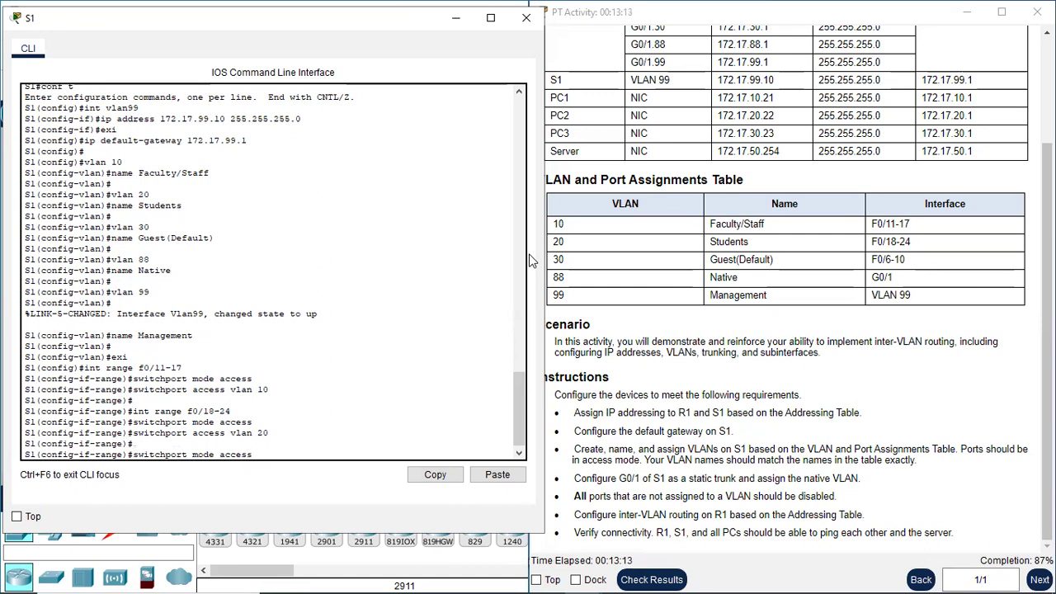
{"action": "key", "text": "Up"}
{"action": "key", "text": "Up"}
{"action": "key", "text": "Up"}
{"action": "key", "text": "Up"}
{"action": "key", "text": "Down"}
{"action": "key", "text": "BackSpace"}
{"action": "key", "text": "BackSpace"}
{"action": "key", "text": "BackSpace"}
{"action": "key", "text": "BackSpace"}
{"action": "key", "text": "BackSpace"}
{"action": "type", "text": "6-10"}
{"action": "key", "text": "Return"}
{"action": "key", "text": "Up"}
{"action": "key", "text": "Up"}
{"action": "key", "text": "Up"}
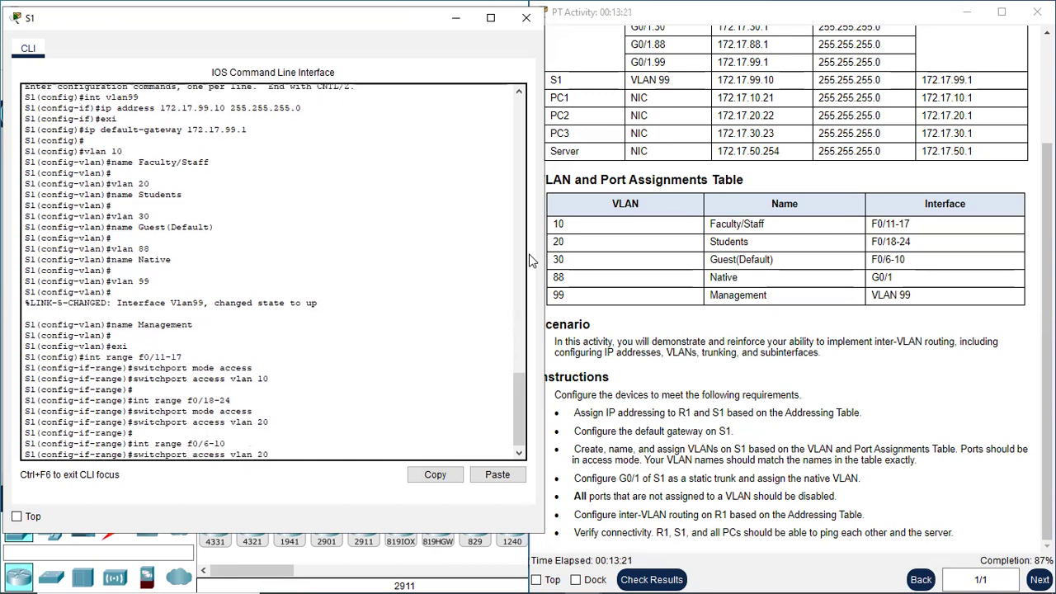
{"action": "key", "text": "Return"}
- Assign S1's port range F0/6-10 to access VLAN 30
{"action": "key", "text": "Up"}
{"action": "key", "text": "Up"}
{"action": "key", "text": "Up"}
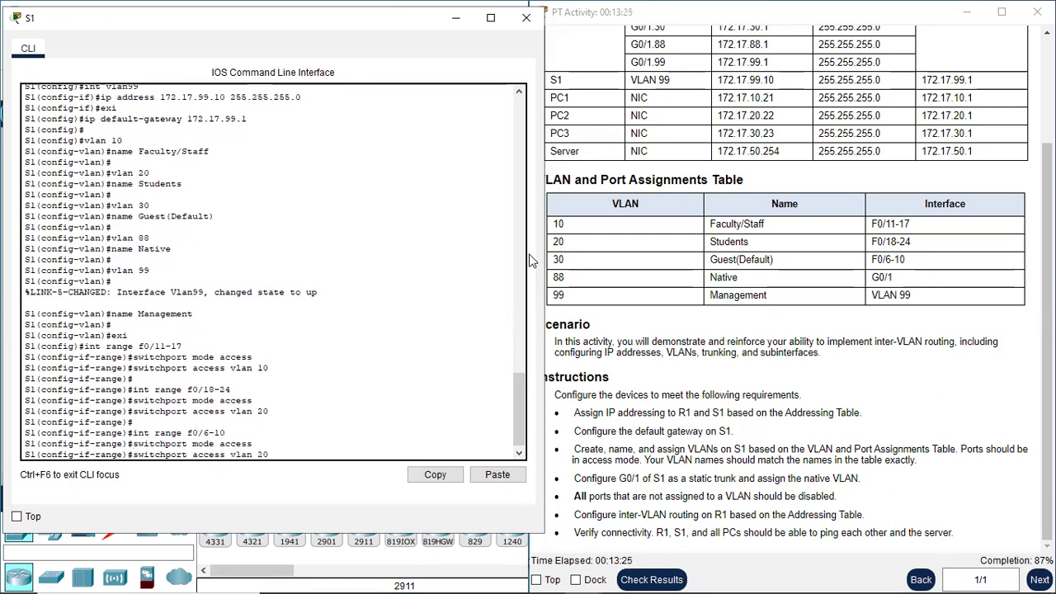
{"action": "key", "text": "BackSpace"}
{"action": "key", "text": "BackSpace"}
{"action": "type", "text": "30"}
{"action": "key", "text": "Return"}
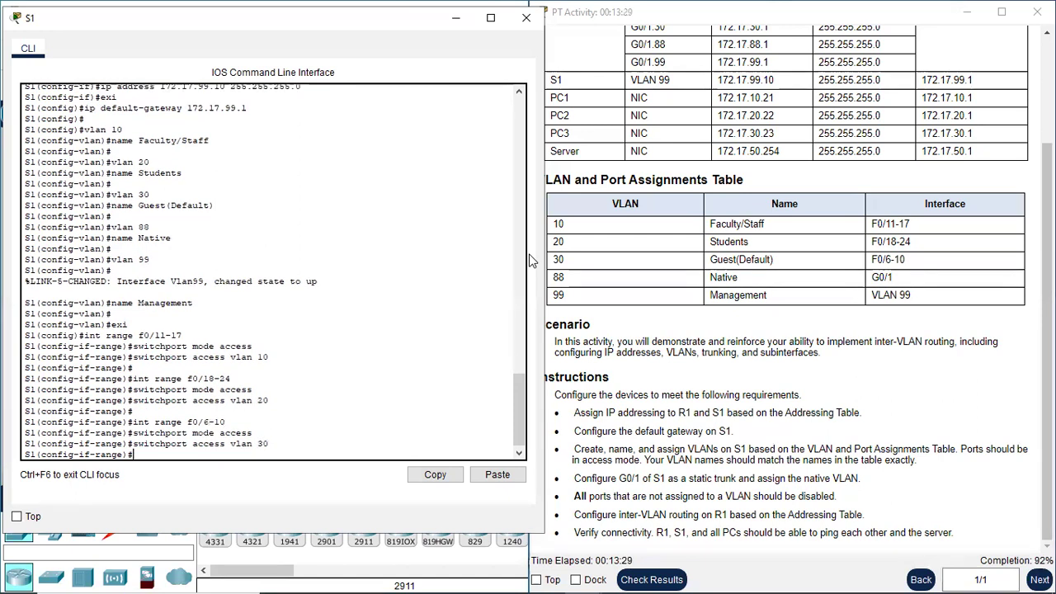
{"action": "key", "text": "Return"}
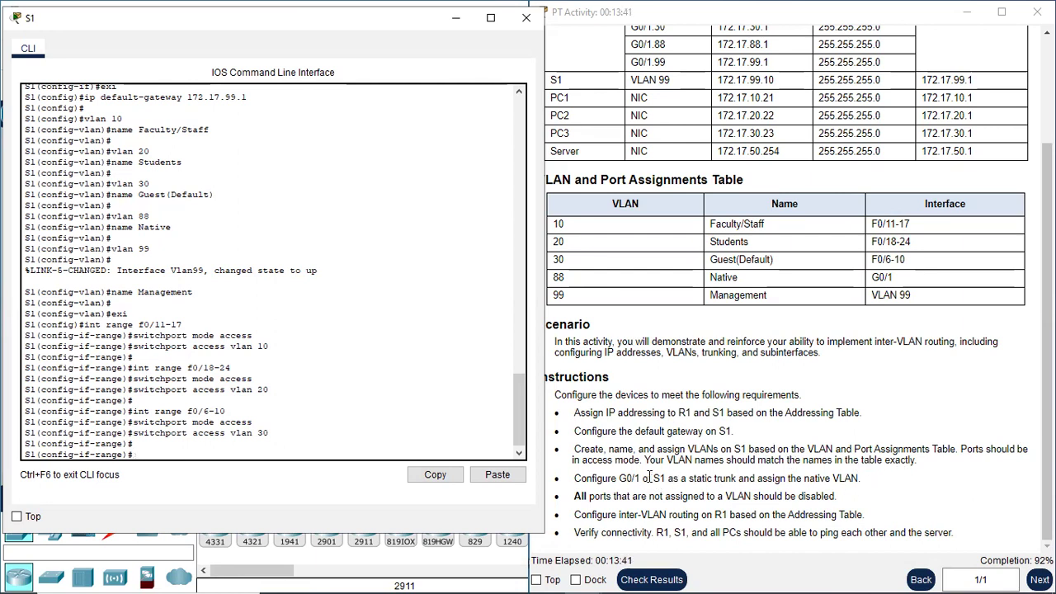
- Review the static trunk requirement for S1's G0/1 and examine S1's links to the PCs and R1 in the topology
{"action": "left_click_drag", "start_coordinate": [598, 483], "coordinate": [694, 480]}
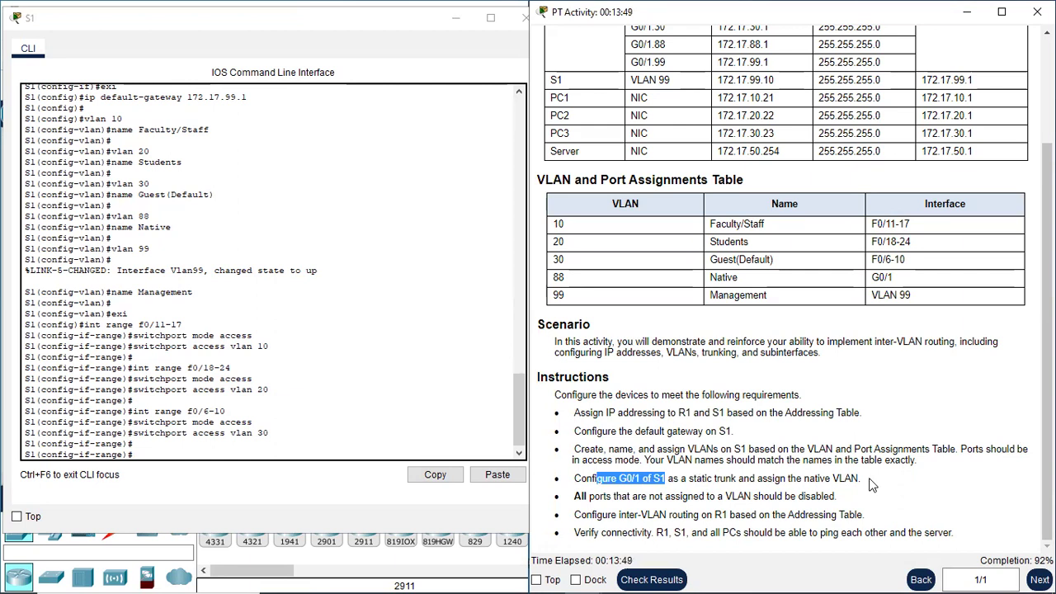
{"action": "left_click", "coordinate": [337, 29]}
{"action": "left_click_drag", "start_coordinate": [344, 17], "coordinate": [318, 438]}
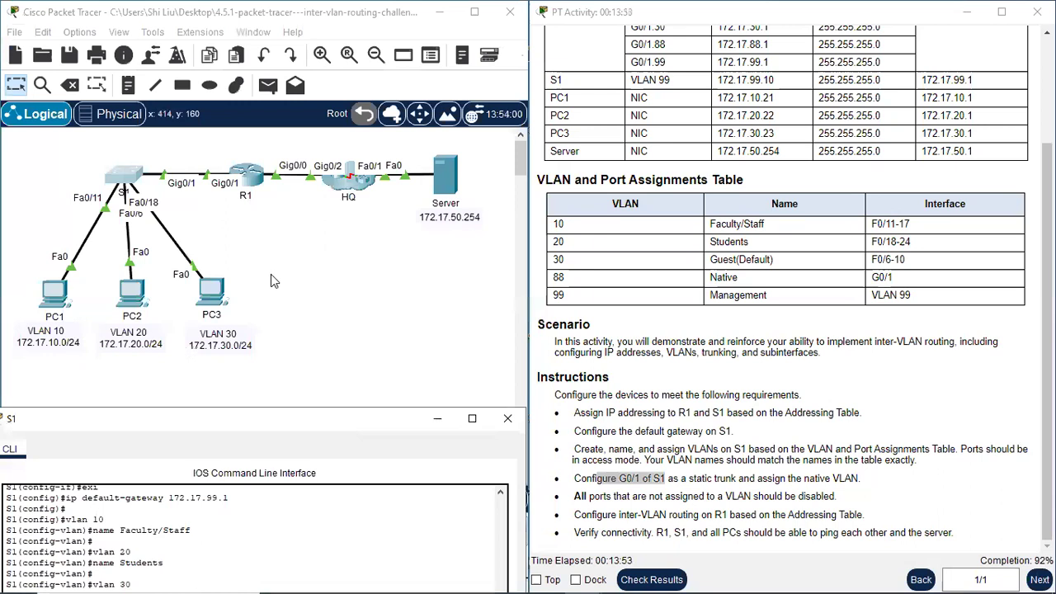
{"action": "left_click", "coordinate": [70, 203]}
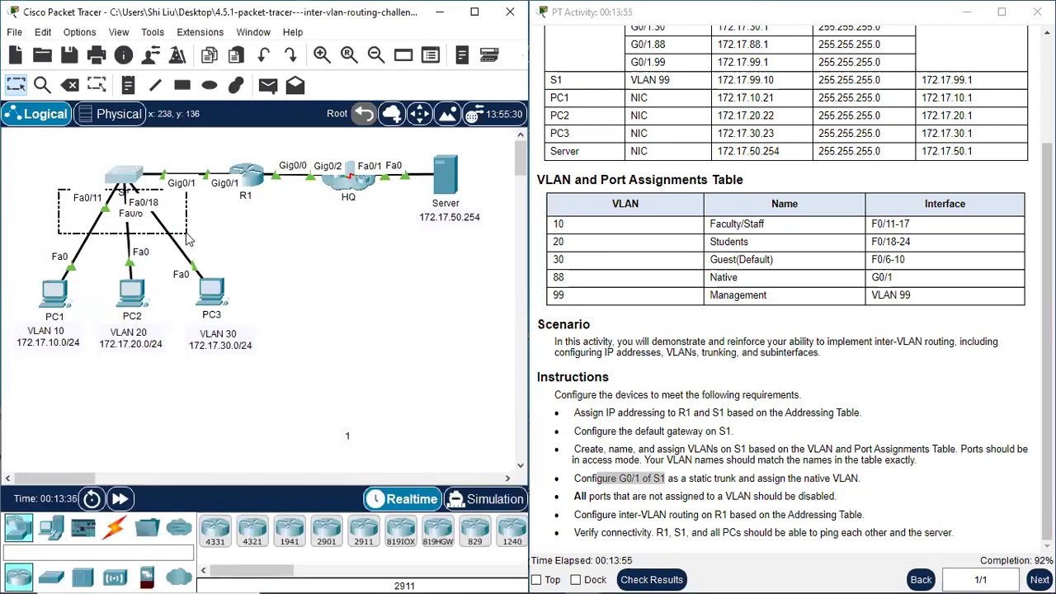
{"action": "left_click_drag", "start_coordinate": [9, 240], "coordinate": [264, 373]}
{"action": "left_click", "coordinate": [264, 377]}
{"action": "left_click_drag", "start_coordinate": [46, 179], "coordinate": [167, 240]}
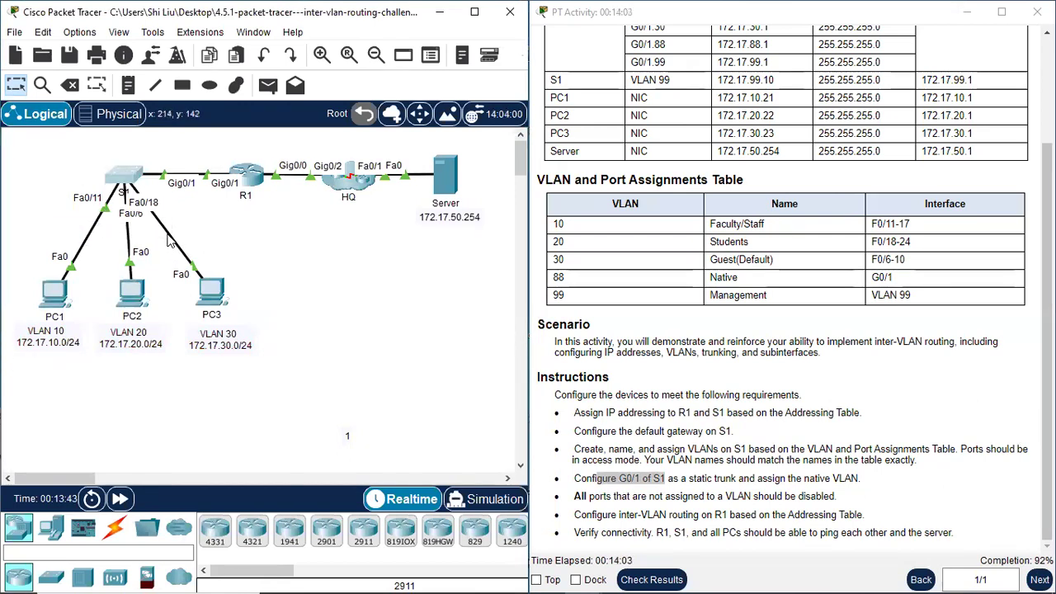
{"action": "left_click_drag", "start_coordinate": [154, 149], "coordinate": [176, 201]}
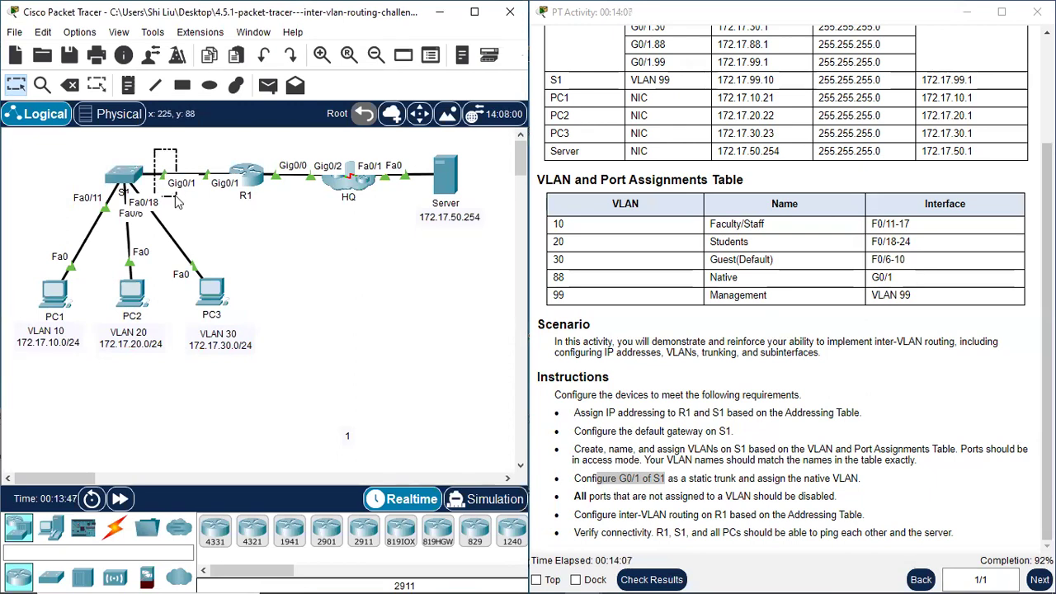
{"action": "left_click_drag", "start_coordinate": [176, 200], "coordinate": [175, 201]}
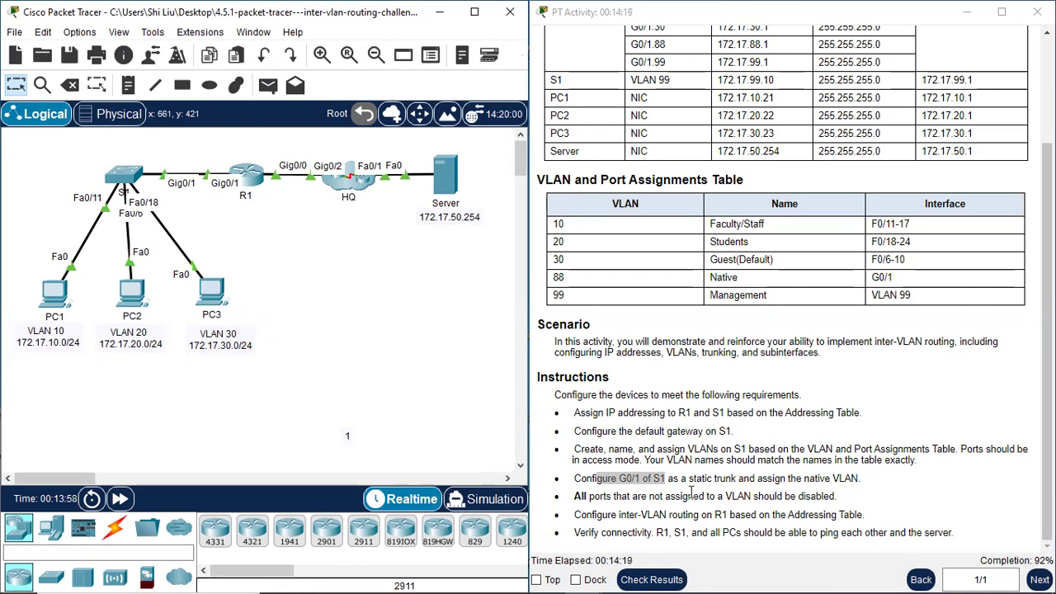
- Return to S1's command line, leave the port range configuration, and set interface G0/1 to trunk mode
{"action": "left_click", "coordinate": [130, 180]}
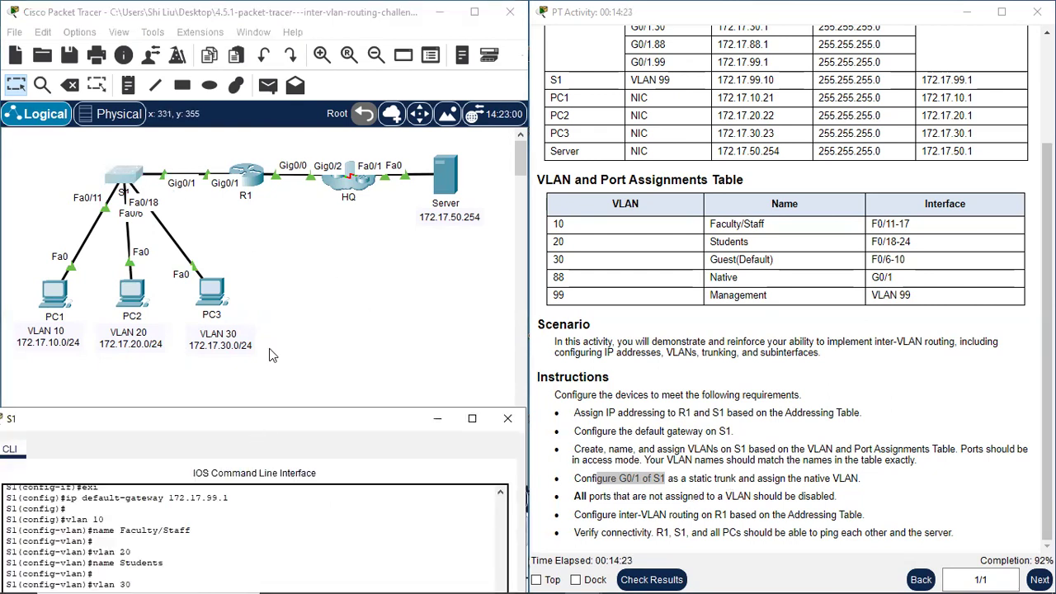
{"action": "left_click_drag", "start_coordinate": [248, 418], "coordinate": [266, 25]}
{"action": "type", "text": "exi"}
{"action": "key", "text": "Return"}
{"action": "type", "text": "int"}
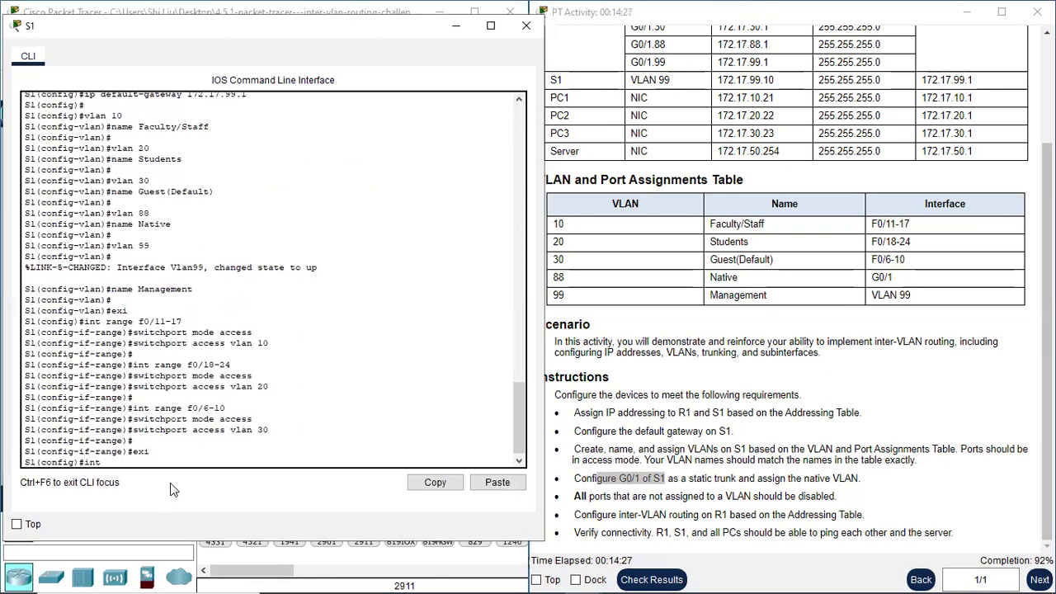
{"action": "type", "text": " g0/1"}
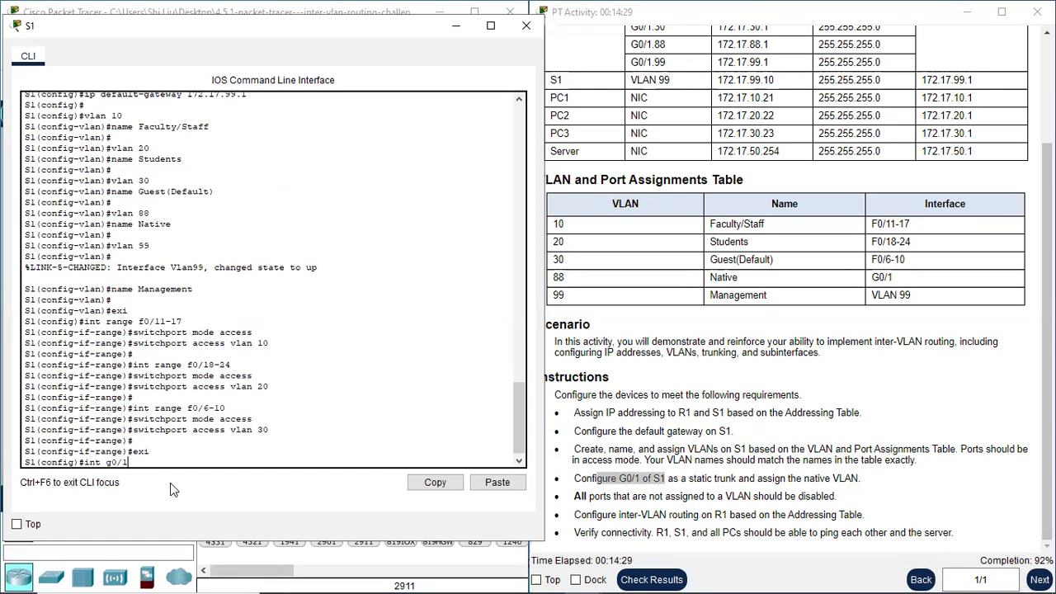
{"action": "key", "text": "Return"}
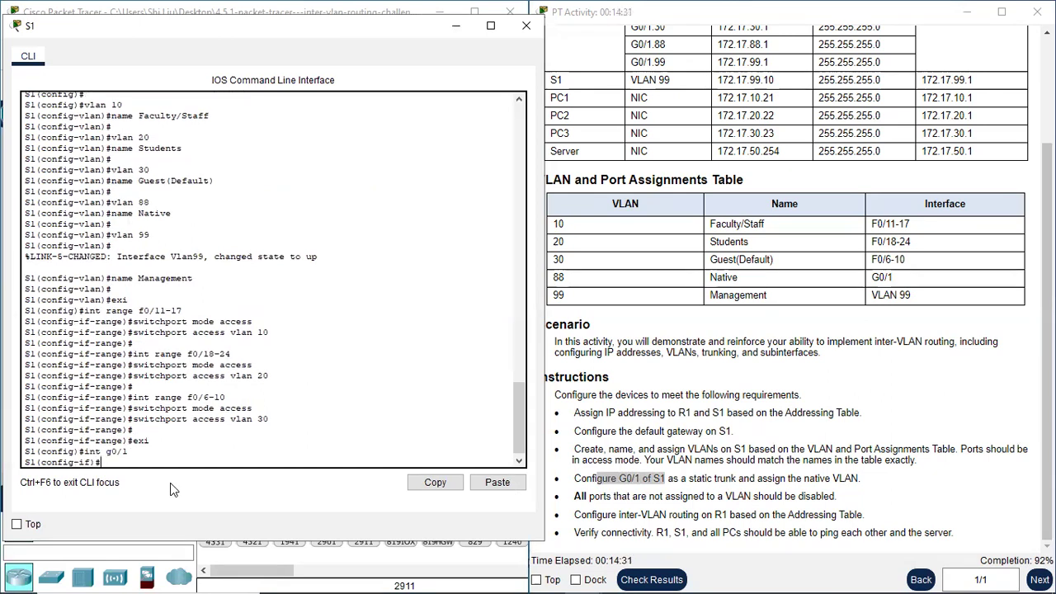
{"action": "type", "text": "switchpo"}
{"action": "type", "text": "rt"}
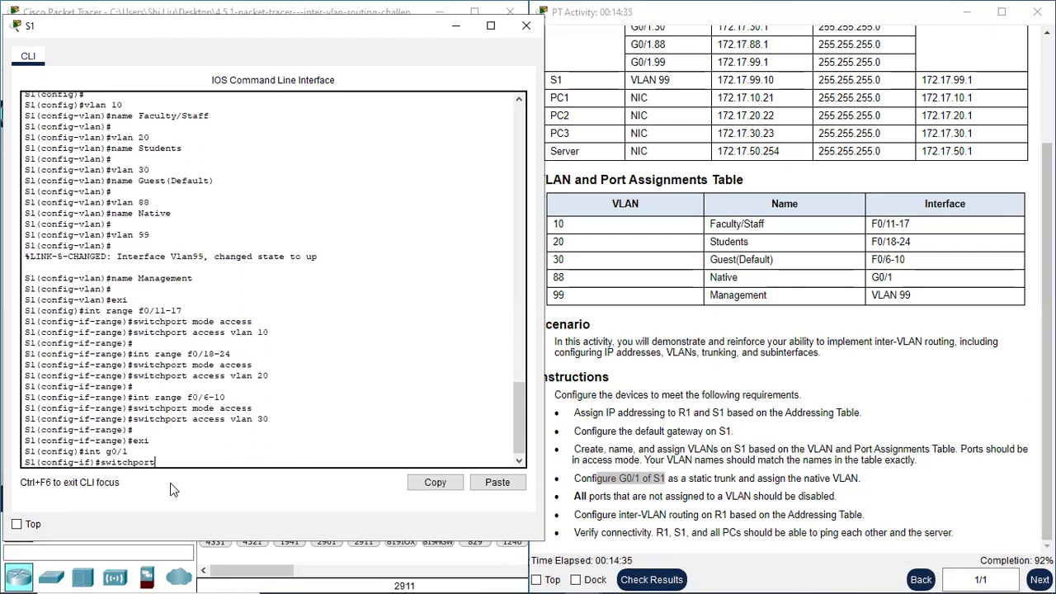
{"action": "type", "text": " mode trunk"}
{"action": "key", "text": "Return"}
- Set VLAN 88 as the native VLAN on S1's G0/1 trunk
{"action": "type", "text": "swi"}
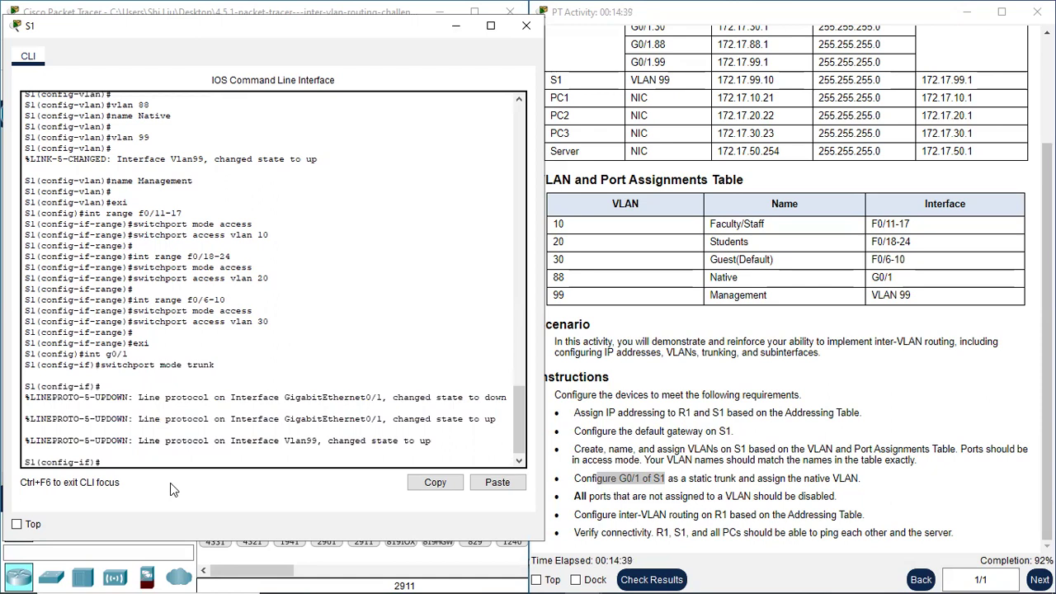
{"action": "type", "text": "tchport trunk native vlan"}
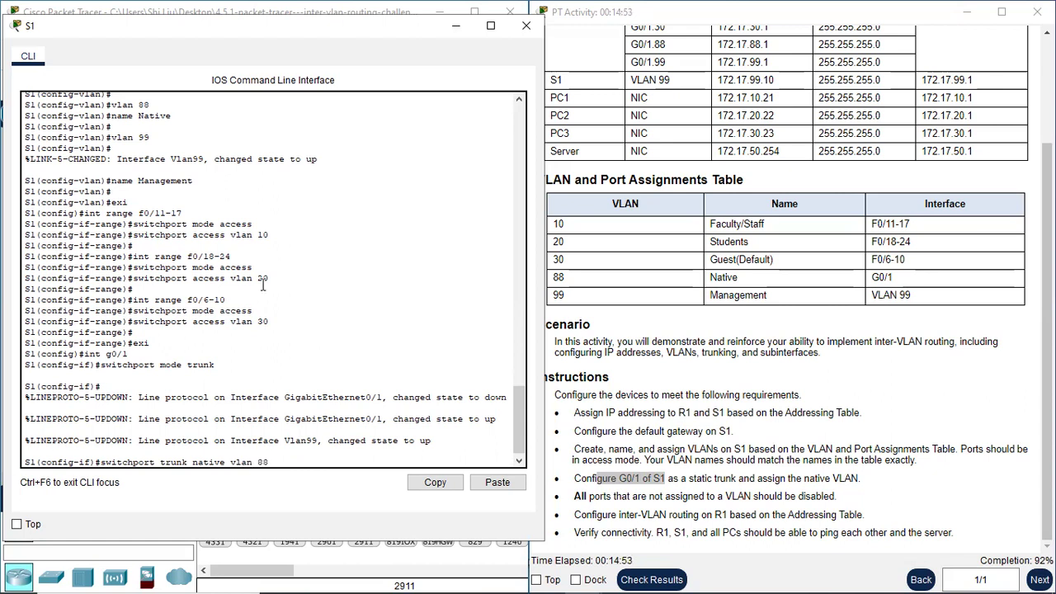
{"action": "type", "text": "88"}
{"action": "key", "text": "Return"}
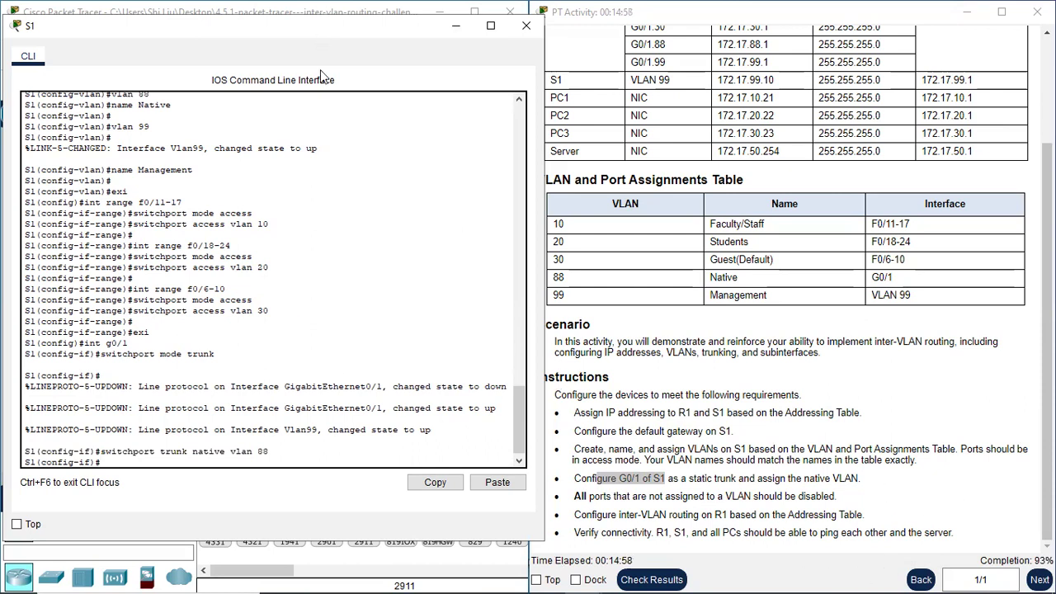
- Examine the trunk link between S1 and R1 in the topology and review the addressing table and remaining instructions
{"action": "left_click_drag", "start_coordinate": [322, 26], "coordinate": [323, 348]}
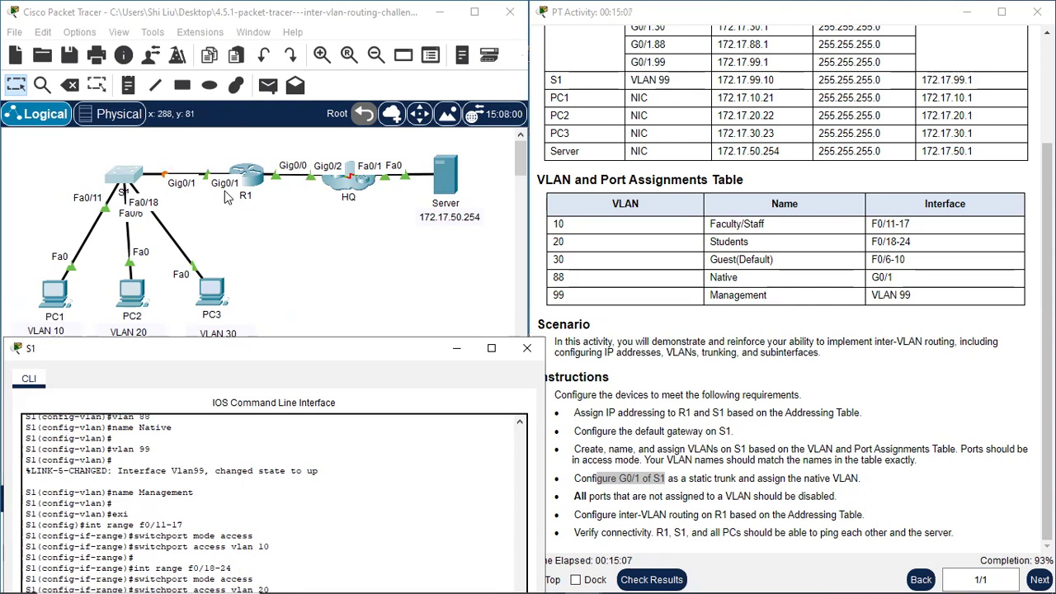
{"action": "scroll", "coordinate": [631, 110], "scroll_direction": "up", "scroll_amount": 3}
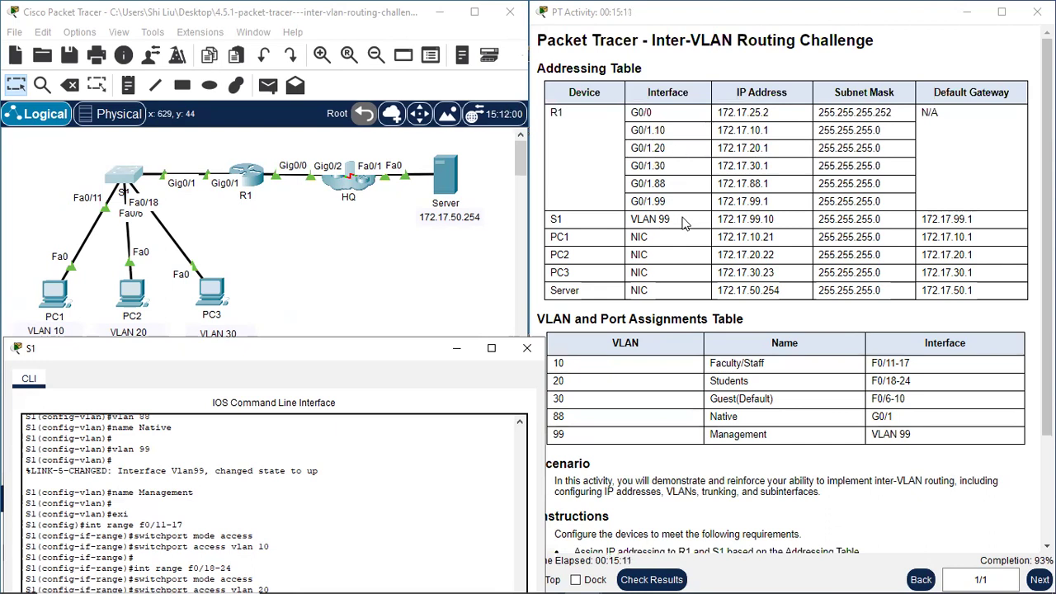
{"action": "left_click_drag", "start_coordinate": [151, 152], "coordinate": [219, 198]}
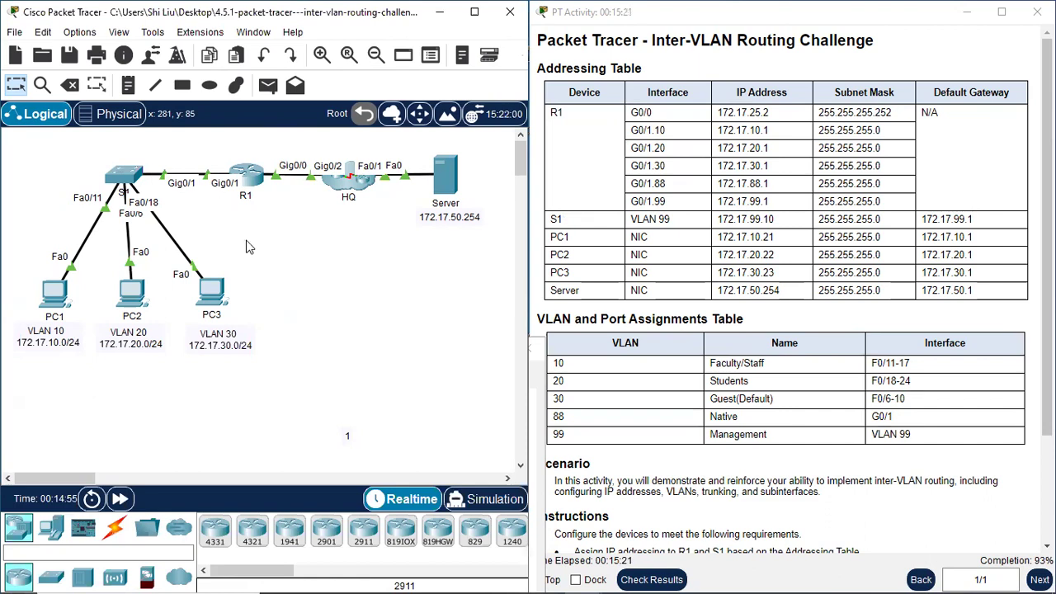
{"action": "left_click", "coordinate": [126, 177]}
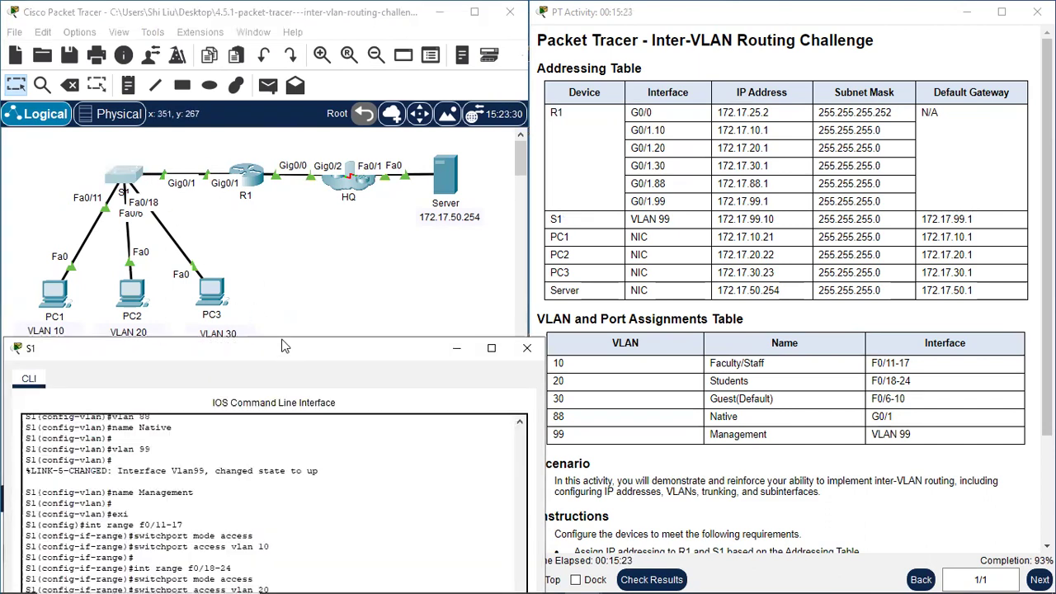
{"action": "left_click_drag", "start_coordinate": [280, 347], "coordinate": [251, 25]}
{"action": "scroll", "coordinate": [711, 446], "scroll_direction": "down", "scroll_amount": 3}
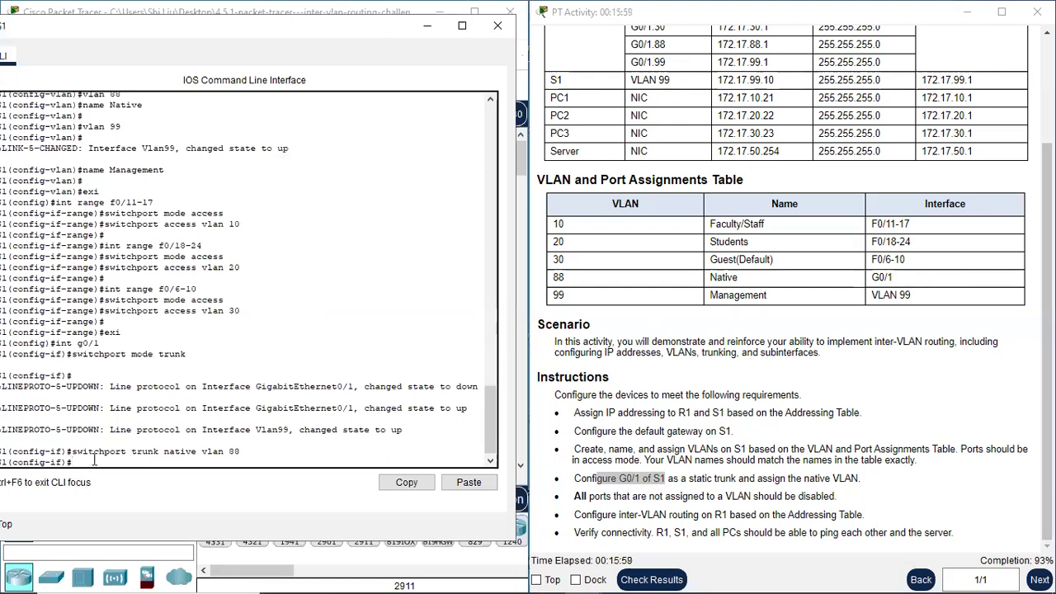
- Leave configuration mode on S1 and display the brief VLAN list to check the ports assigned to VLANs 10, 20 and 30
{"action": "left_click_drag", "start_coordinate": [231, 31], "coordinate": [233, 23]}
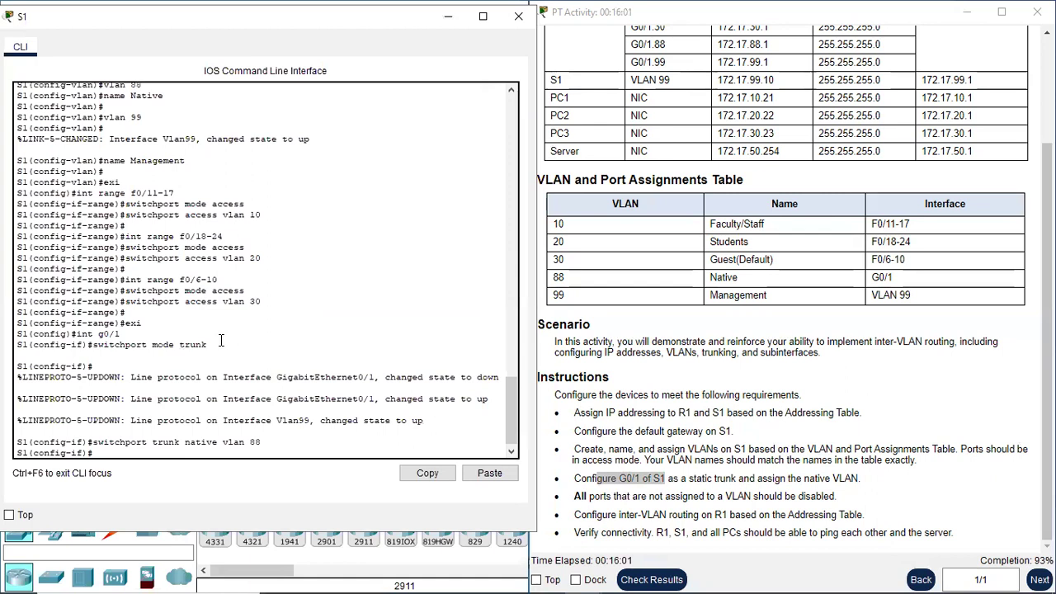
{"action": "type", "text": "end"}
{"action": "key", "text": "Return"}
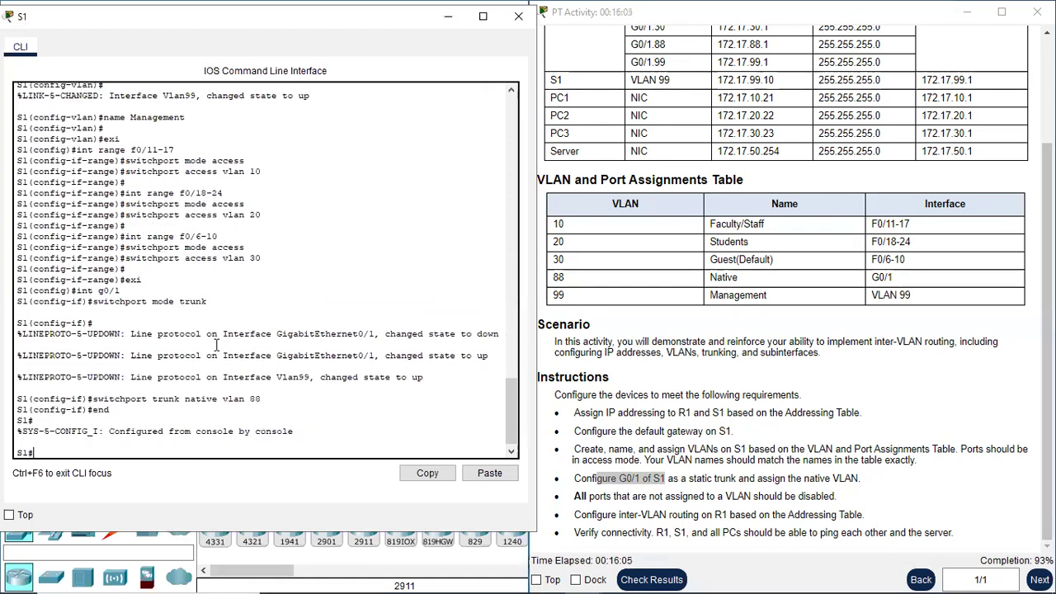
{"action": "type", "text": "sh vlan bri"}
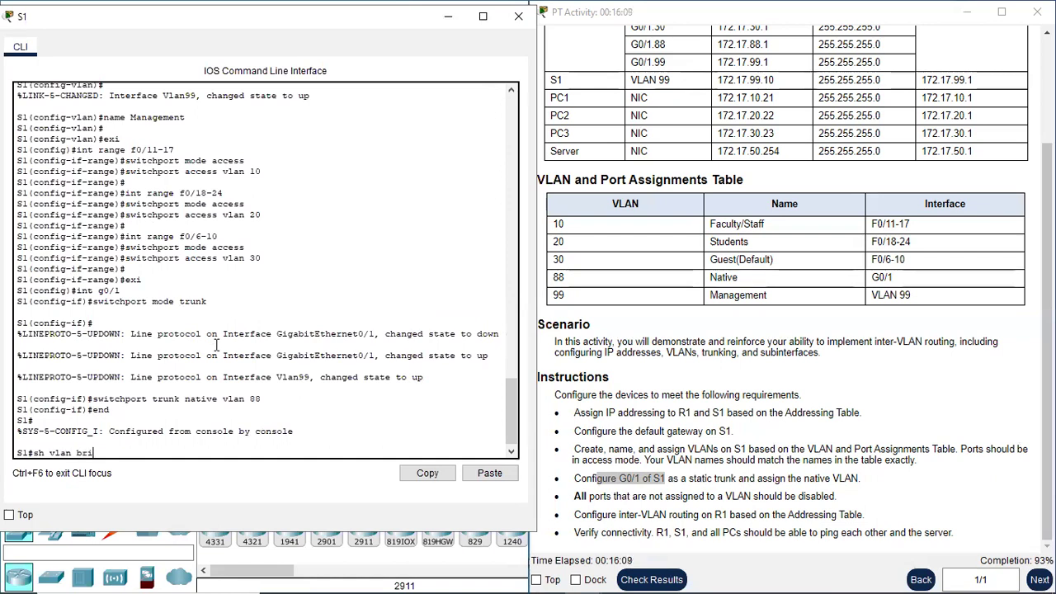
{"action": "type", "text": "e"}
{"action": "key", "text": "Return"}
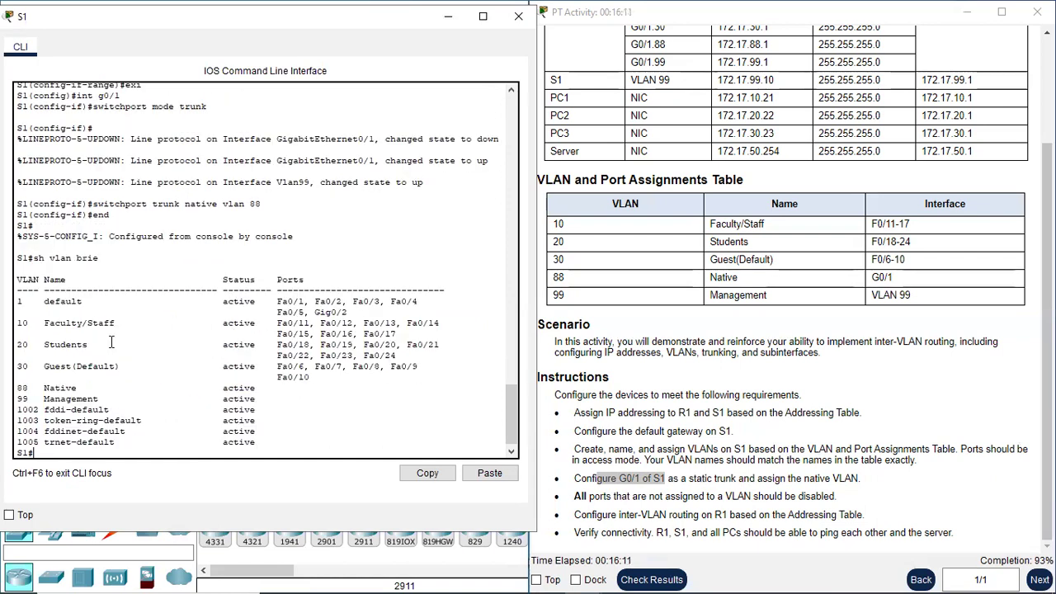
{"action": "left_click_drag", "start_coordinate": [278, 327], "coordinate": [165, 372]}
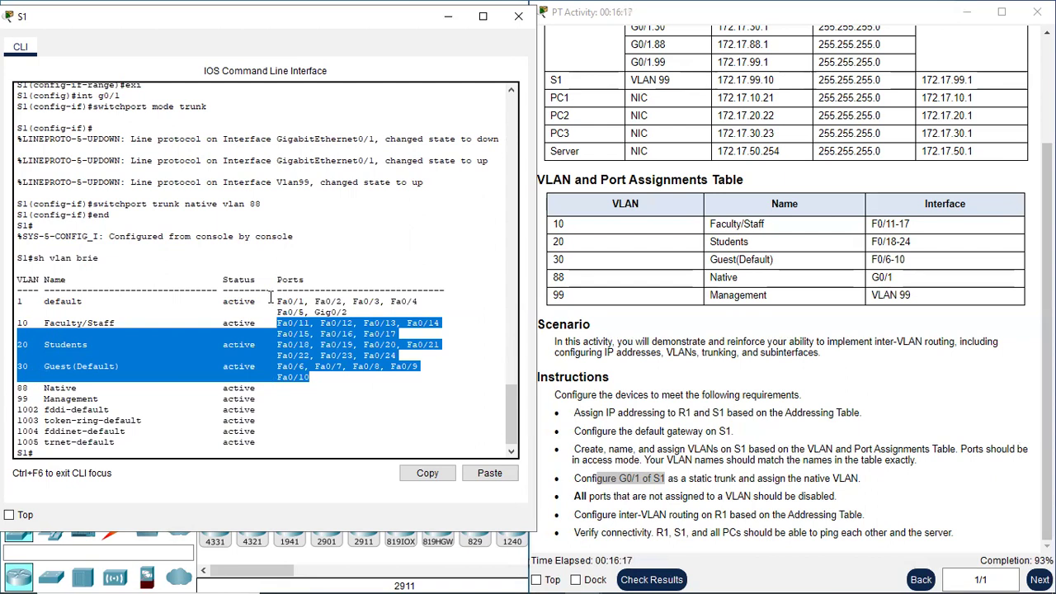
- Examine the ports still in default VLAN 1 on S1 against the instruction to disable unassigned ports
{"action": "left_click", "coordinate": [20, 299]}
{"action": "left_click_drag", "start_coordinate": [18, 299], "coordinate": [360, 310]}
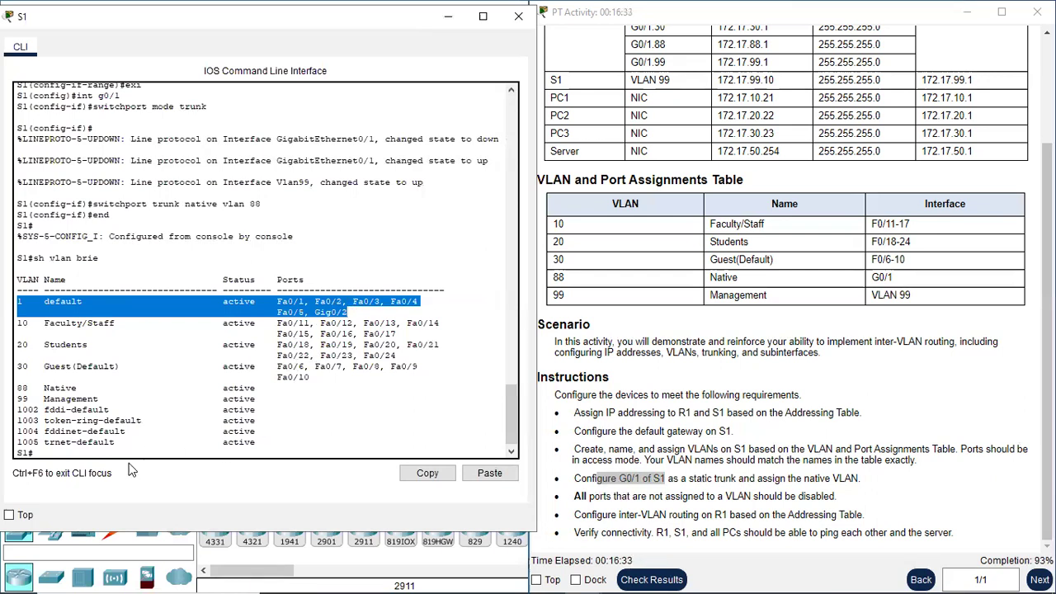
{"action": "left_click", "coordinate": [78, 452]}
{"action": "key", "text": "Return"}
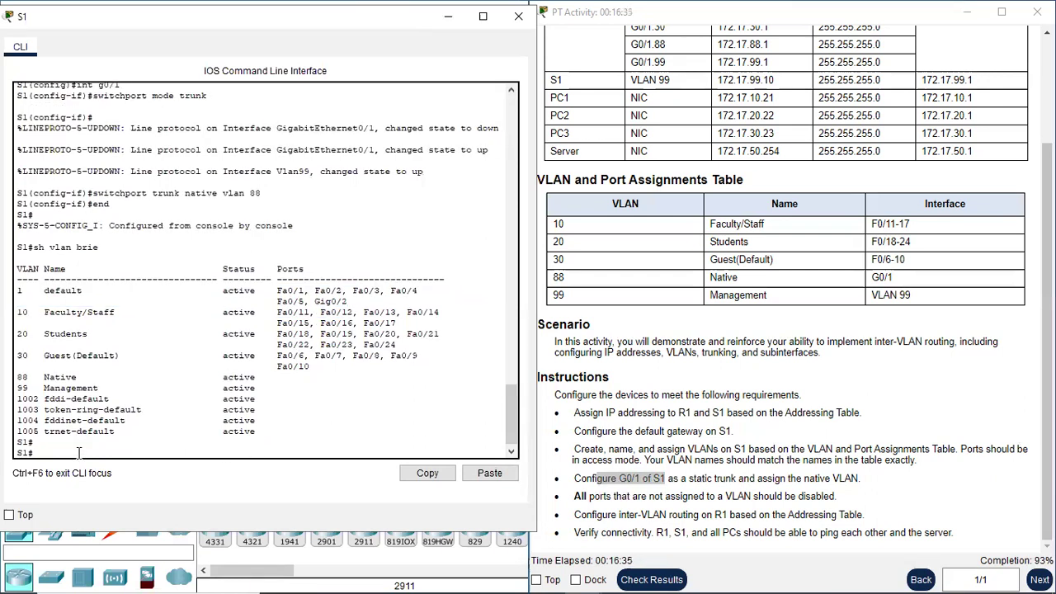
{"action": "left_click_drag", "start_coordinate": [279, 290], "coordinate": [363, 303]}
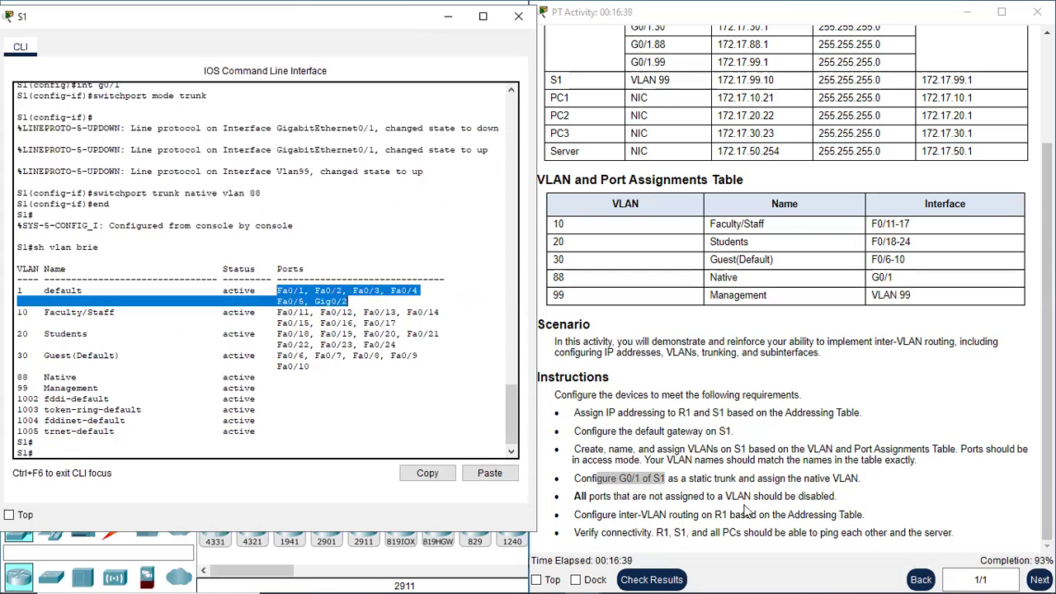
{"action": "left_click", "coordinate": [50, 449]}
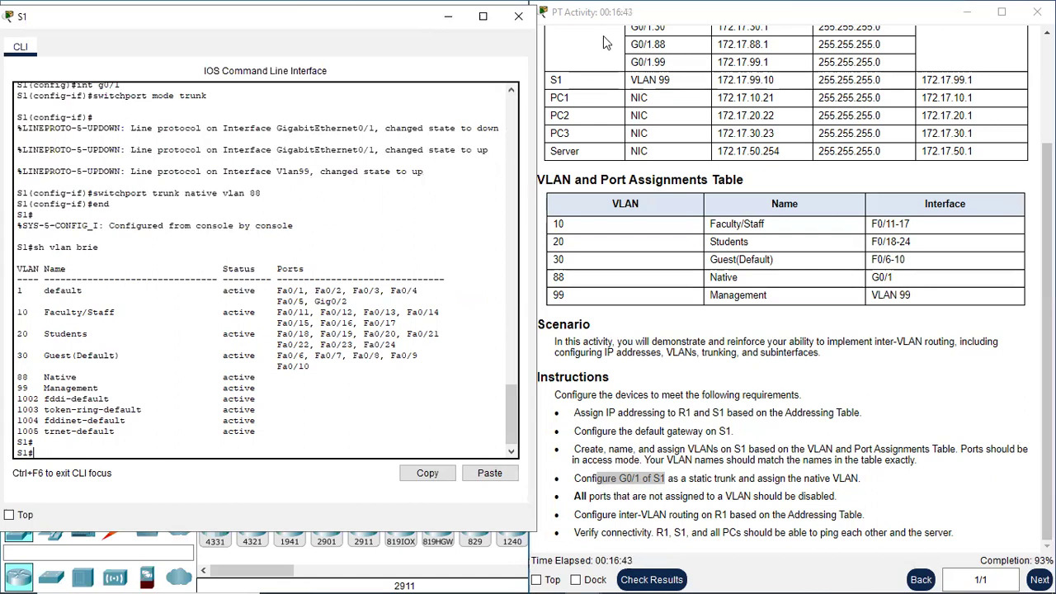
- Shut down the unassigned interfaces F0/1-5 and G0/2 on S1 as one interface range
{"action": "type", "text": "conf t"}
{"action": "key", "text": "Return"}
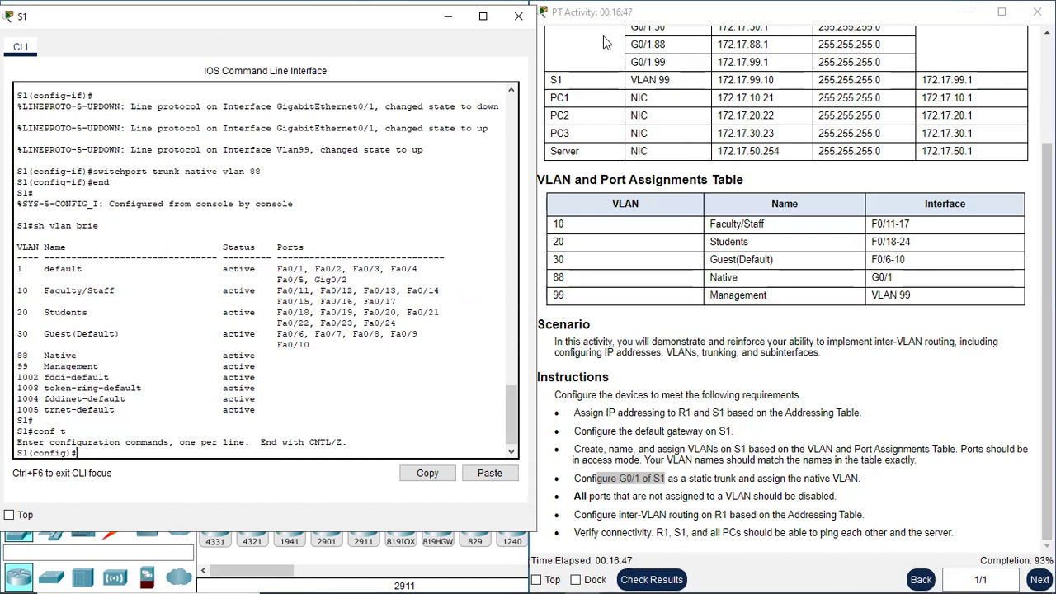
{"action": "type", "text": "int range"}
{"action": "type", "text": "f0/1-5,g0/2"}
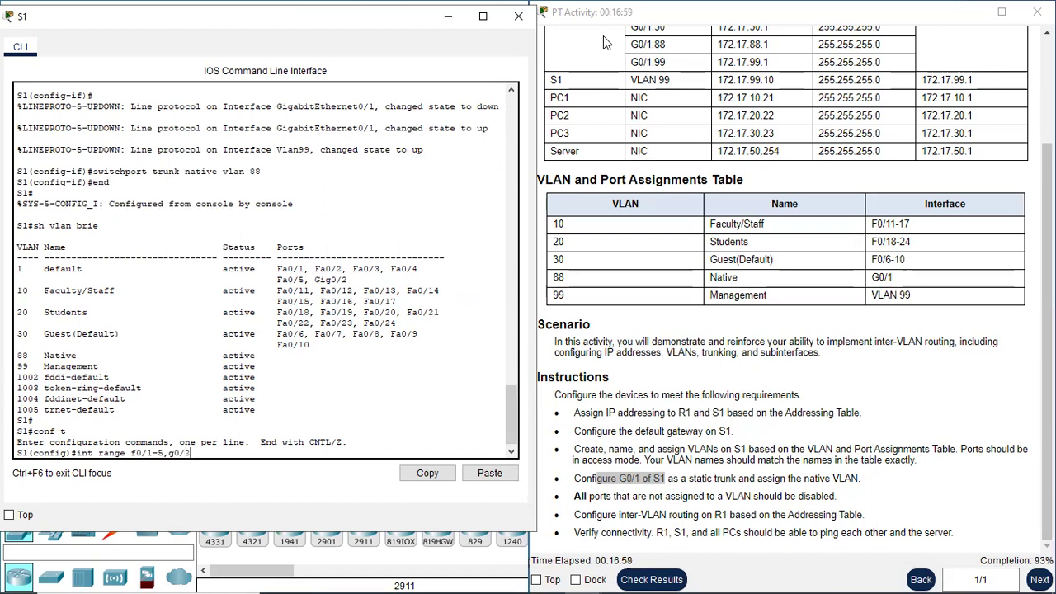
{"action": "key", "text": "Return"}
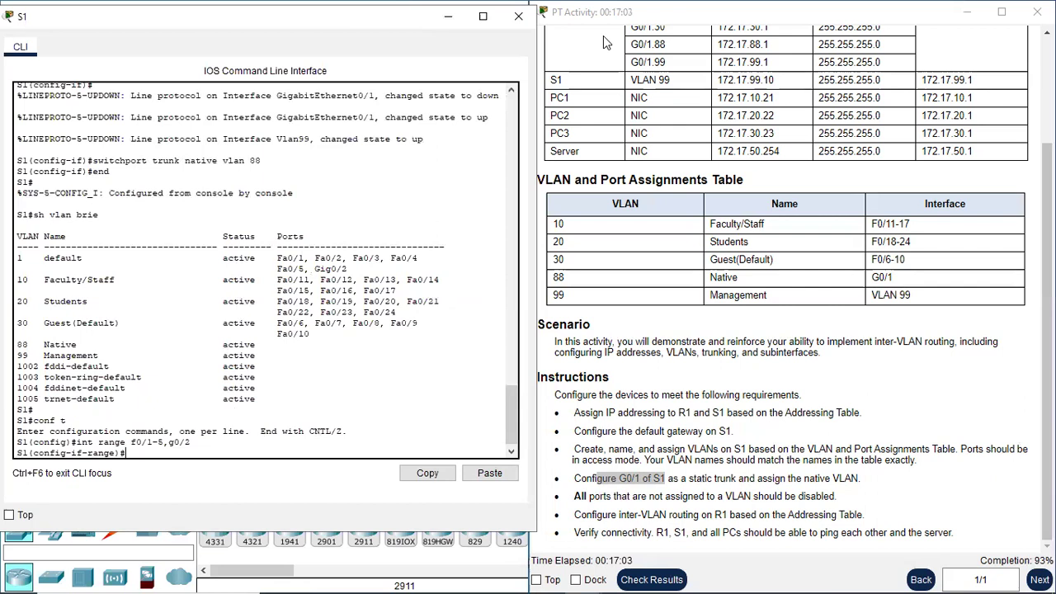
{"action": "type", "text": "shutdown"}
{"action": "key", "text": "Return"}
{"action": "key", "text": "Return"}
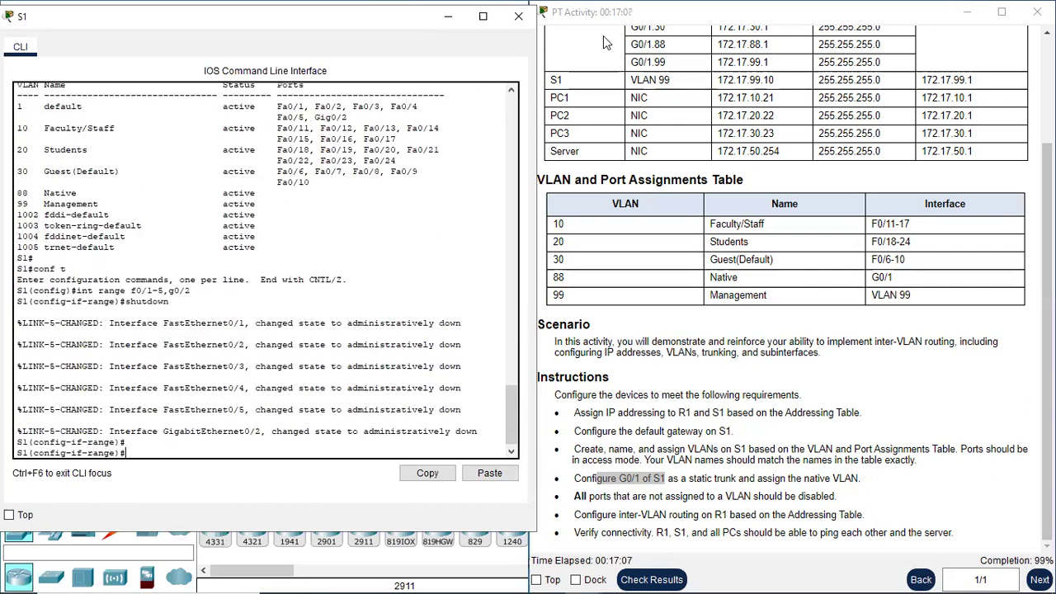
- Leave configuration mode on S1 and display the full brief IP interface list to check the status of the unused ports
{"action": "type", "text": "end"}
{"action": "key", "text": "Return"}
{"action": "key", "text": "Return"}
{"action": "type", "text": "sh"}
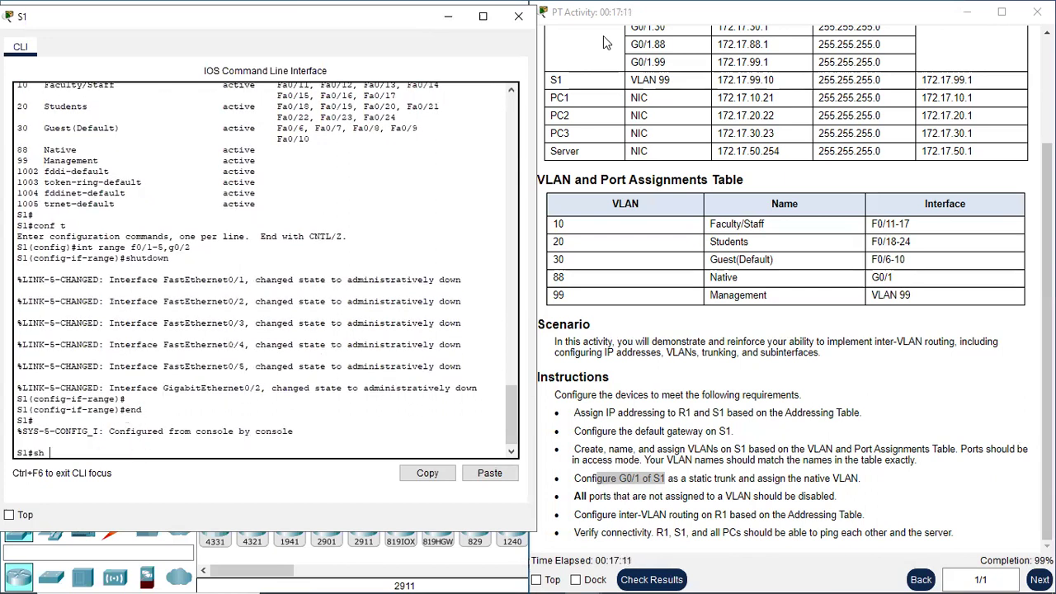
{"action": "type", "text": " ip int bri"}
{"action": "key", "text": "Return"}
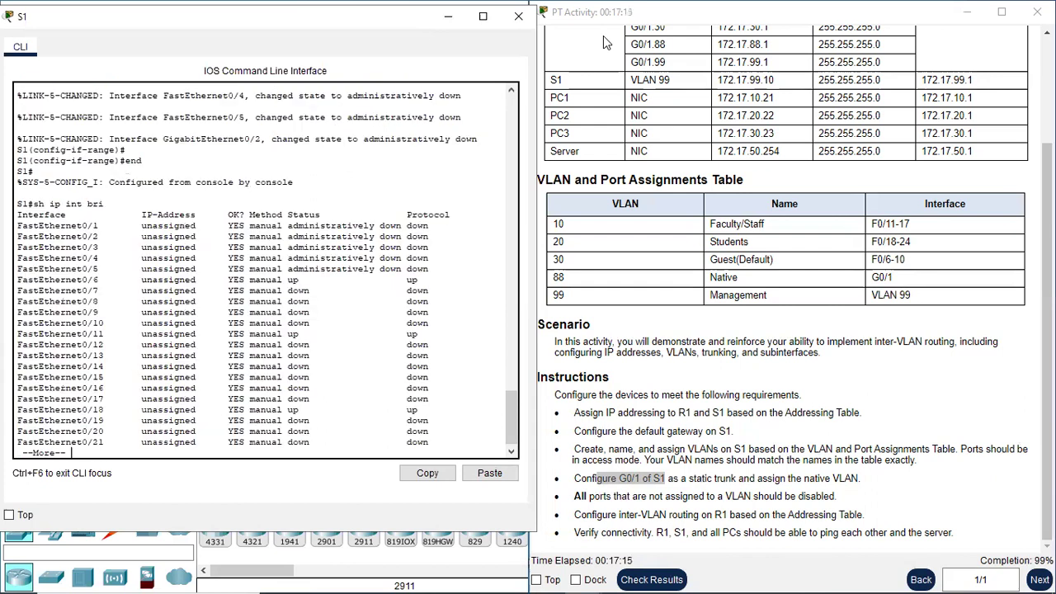
{"action": "key", "text": "space"}
{"action": "left_click_drag", "start_coordinate": [49, 151], "coordinate": [448, 193]}
{"action": "left_click_drag", "start_coordinate": [54, 420], "coordinate": [437, 421]}
{"action": "left_click", "coordinate": [115, 452]}
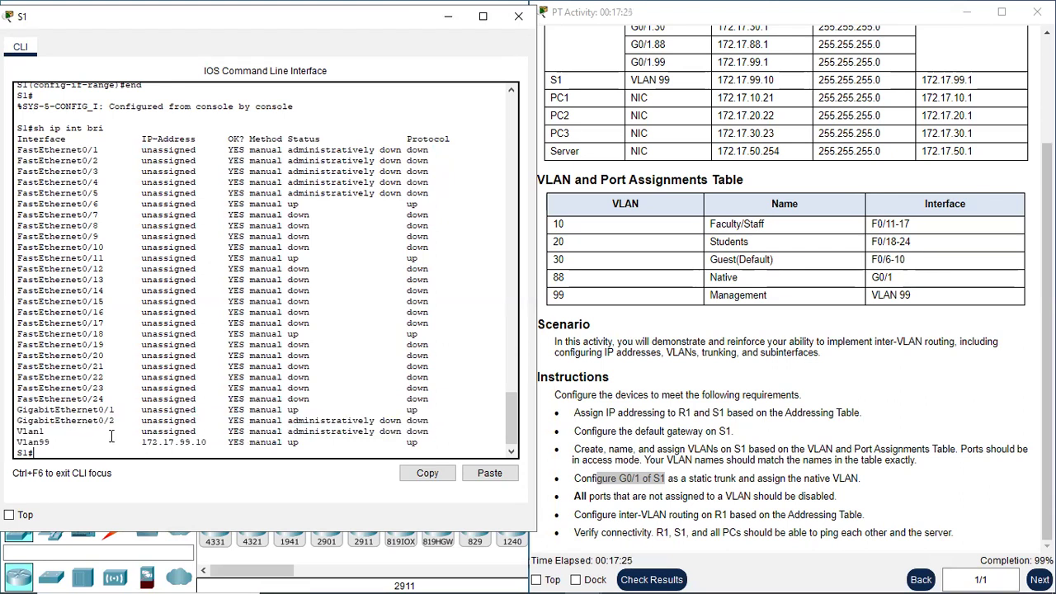
{"action": "key", "text": "Return"}
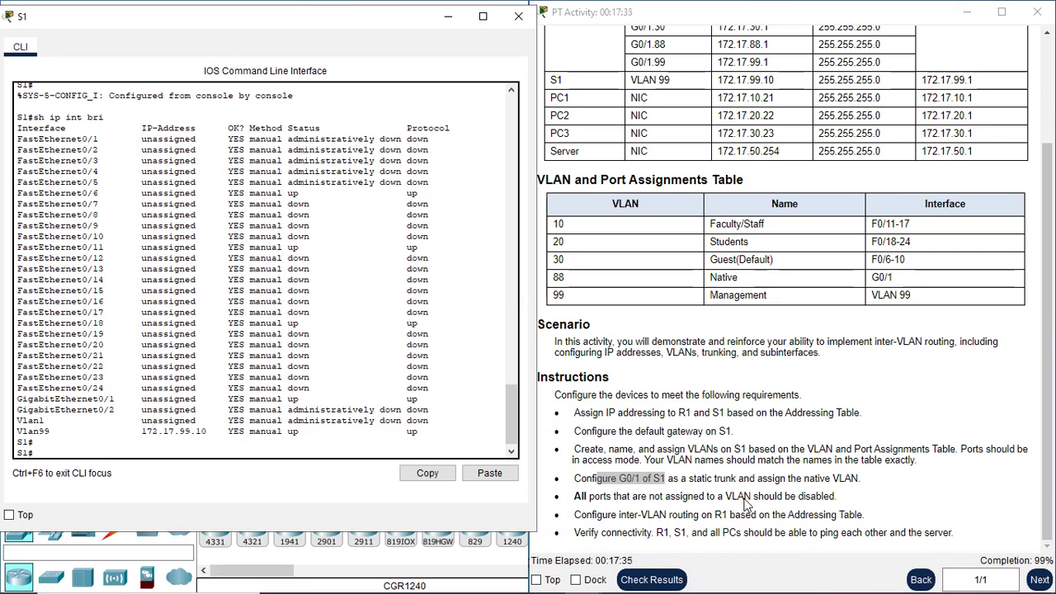
- Review the addressing table and S1's earlier console output, checking the G0/1 trunk and its native VLAN command
{"action": "scroll", "coordinate": [718, 206], "scroll_direction": "up", "scroll_amount": 1}
{"action": "scroll", "coordinate": [715, 202], "scroll_direction": "up", "scroll_amount": 2}
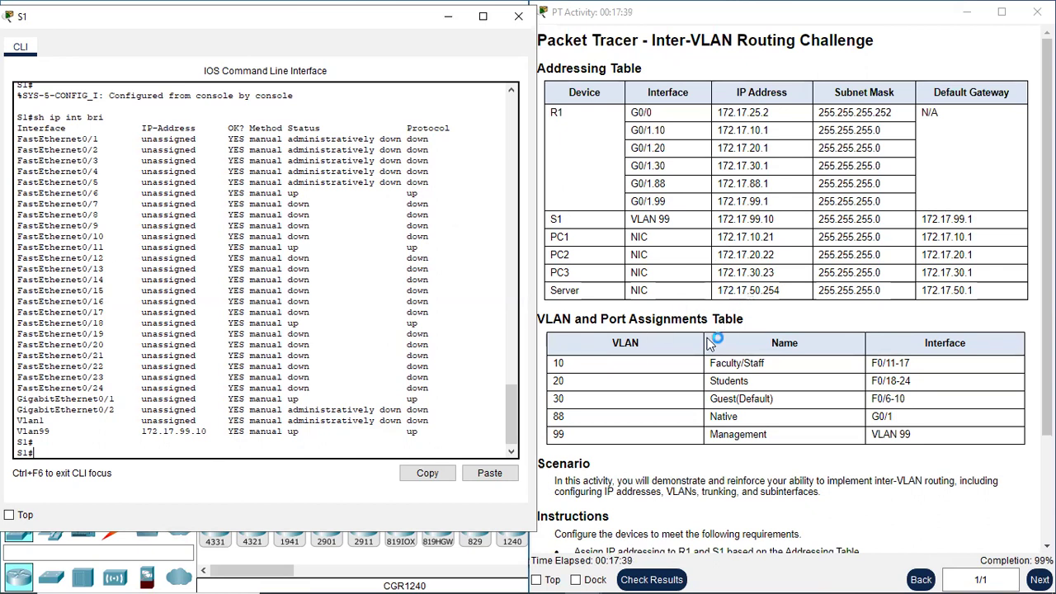
{"action": "scroll", "coordinate": [235, 244], "scroll_direction": "up", "scroll_amount": 10}
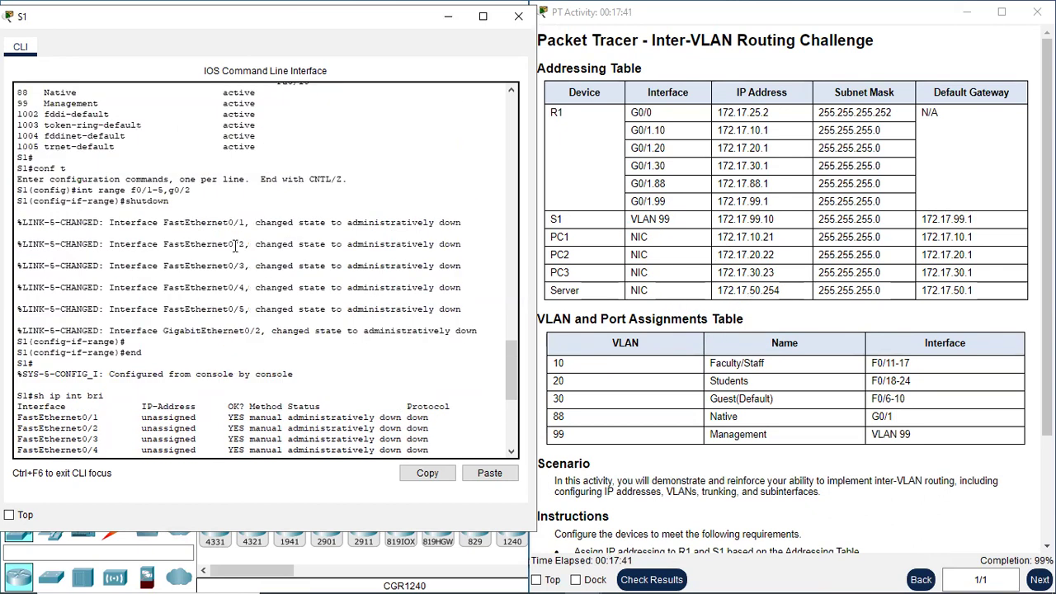
{"action": "scroll", "coordinate": [214, 264], "scroll_direction": "down", "scroll_amount": 5}
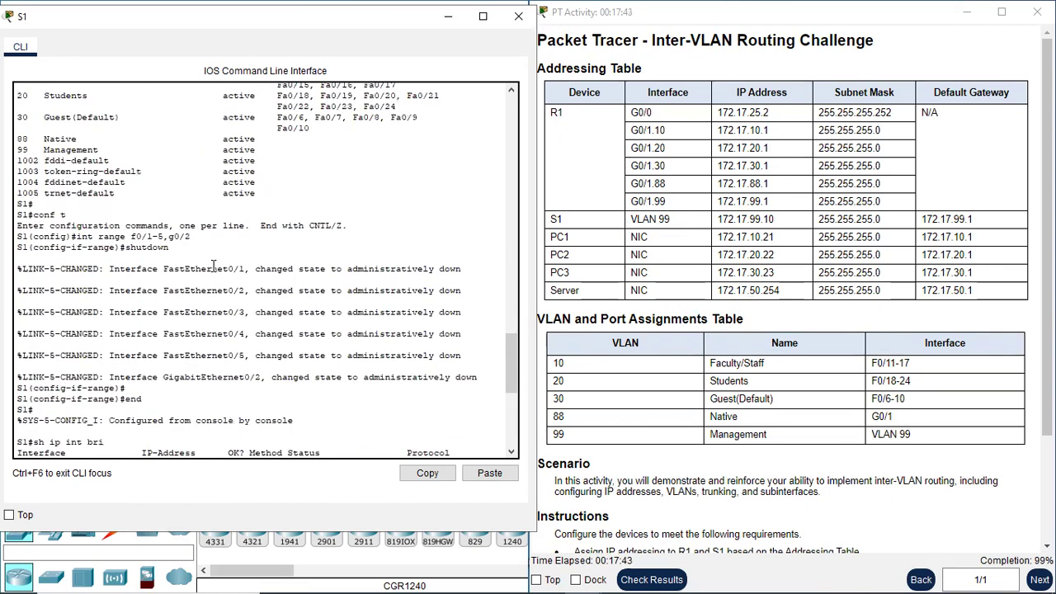
{"action": "scroll", "coordinate": [212, 269], "scroll_direction": "down", "scroll_amount": 1}
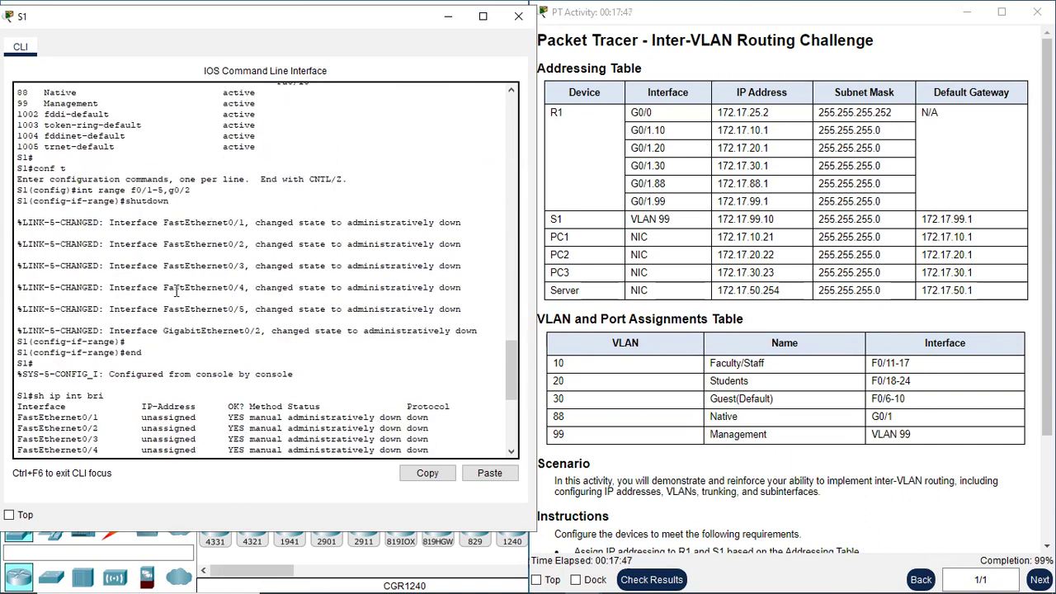
{"action": "scroll", "coordinate": [178, 287], "scroll_direction": "down", "scroll_amount": 3}
{"action": "scroll", "coordinate": [178, 287], "scroll_direction": "down", "scroll_amount": 6}
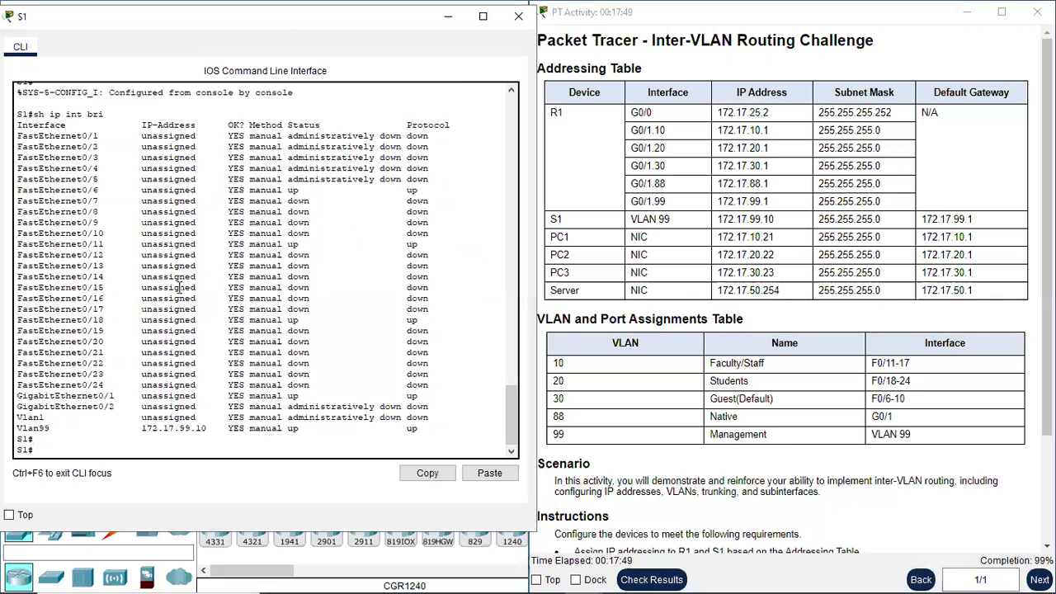
{"action": "scroll", "coordinate": [178, 288], "scroll_direction": "up", "scroll_amount": 10}
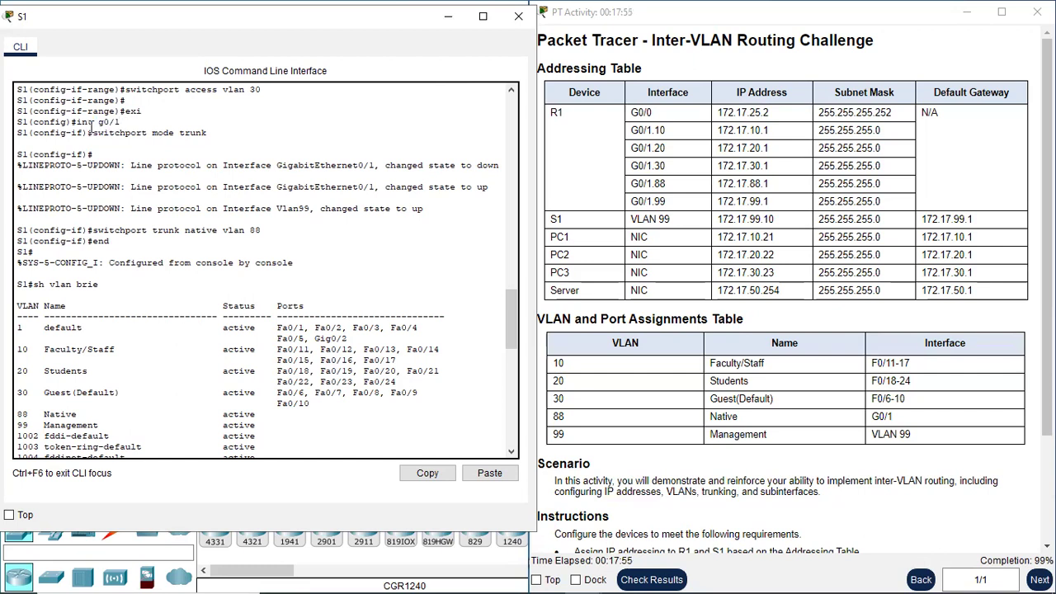
{"action": "mouse_move", "coordinate": [121, 123]}
{"action": "left_mouse_down"}
{"action": "mouse_move", "coordinate": [104, 133]}
{"action": "mouse_move", "coordinate": [103, 117]}
{"action": "left_mouse_up"}
{"action": "left_click_drag", "start_coordinate": [222, 231], "coordinate": [265, 233]}
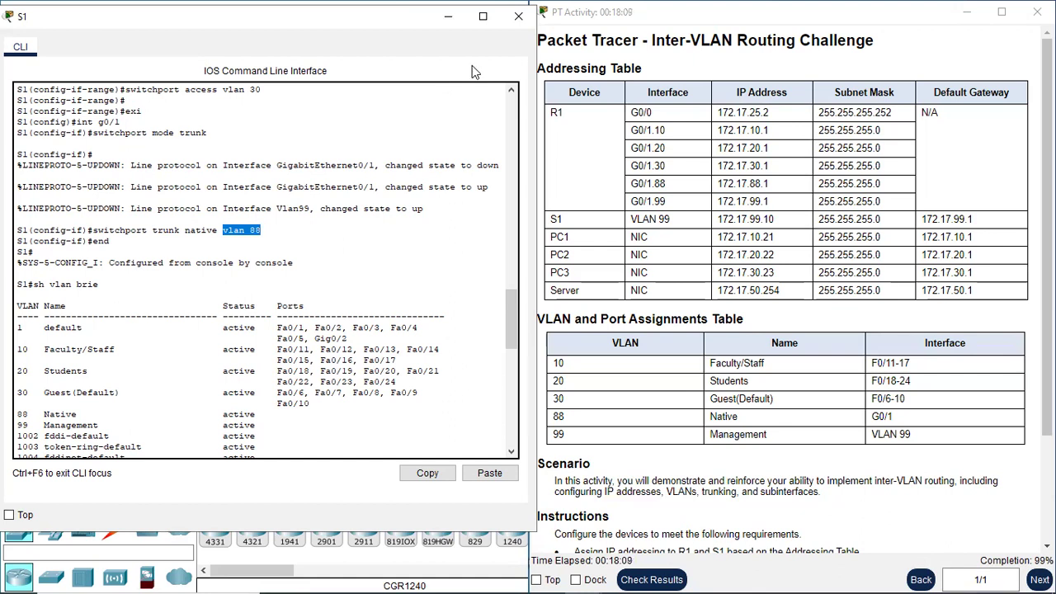
- Switch from S1 to R1's command line and review its subinterface encapsulation commands, especially for G0/1.88
{"action": "left_click", "coordinate": [448, 16]}
{"action": "left_click", "coordinate": [251, 164]}
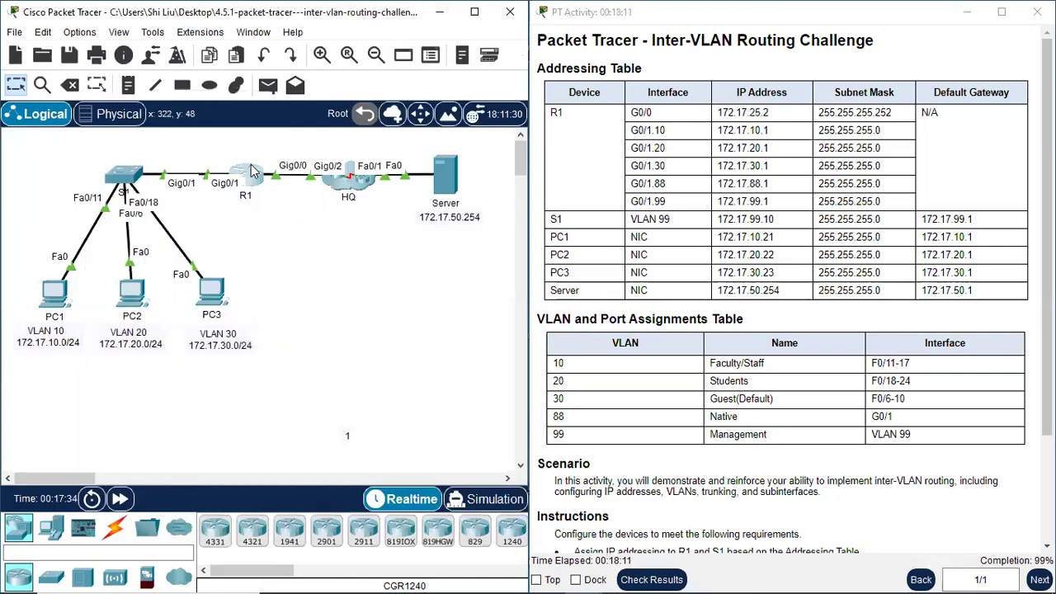
{"action": "scroll", "coordinate": [506, 278], "scroll_direction": "up", "scroll_amount": 8}
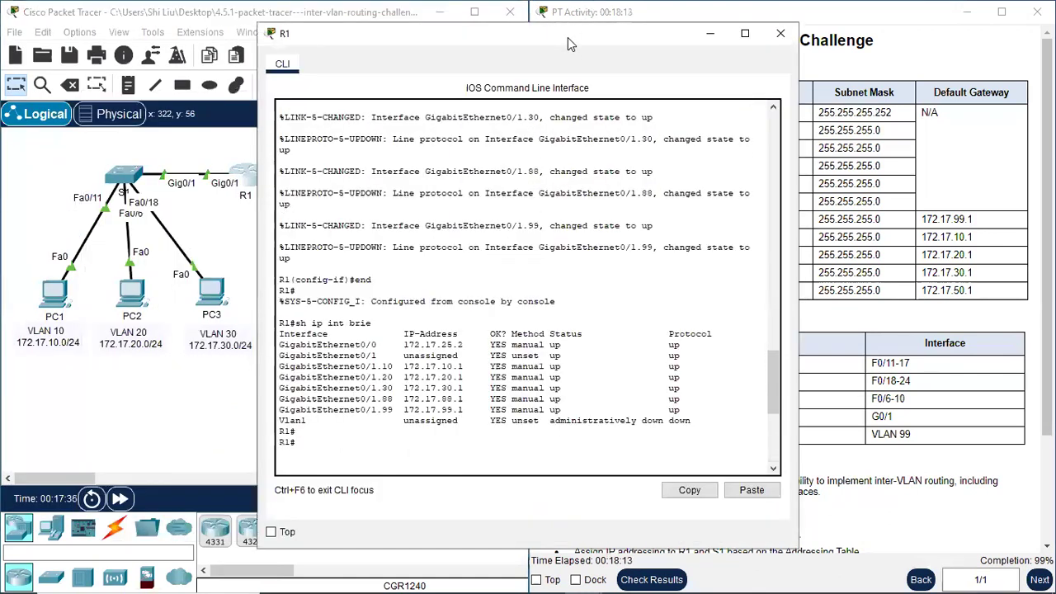
{"action": "left_click_drag", "start_coordinate": [563, 34], "coordinate": [312, 49]}
{"action": "scroll", "coordinate": [250, 265], "scroll_direction": "up", "scroll_amount": 10}
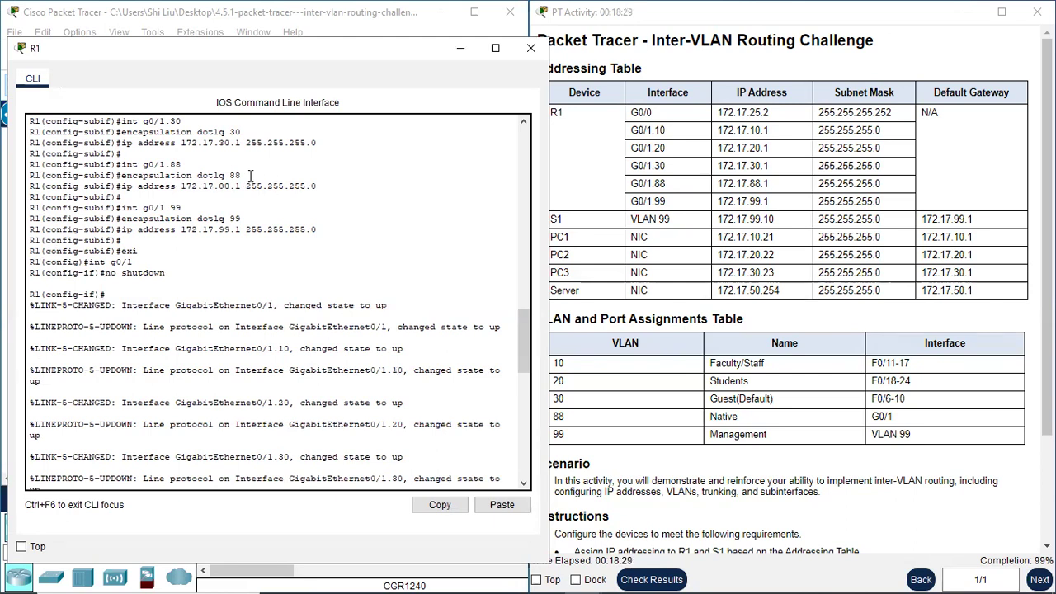
{"action": "scroll", "coordinate": [250, 248], "scroll_direction": "down", "scroll_amount": 10}
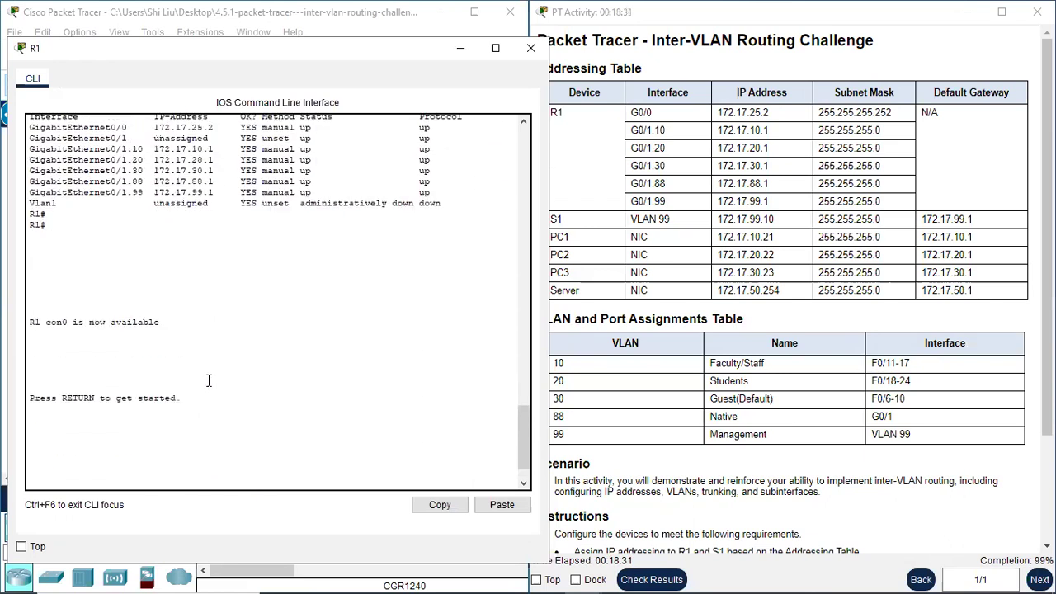
{"action": "scroll", "coordinate": [208, 379], "scroll_direction": "up", "scroll_amount": 10}
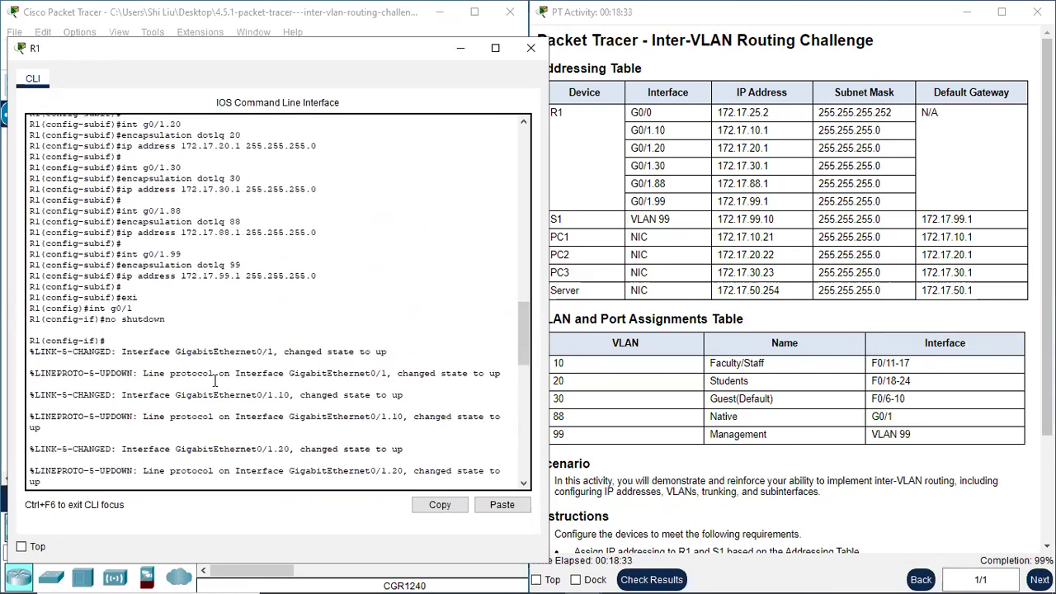
{"action": "scroll", "coordinate": [215, 382], "scroll_direction": "down", "scroll_amount": 5}
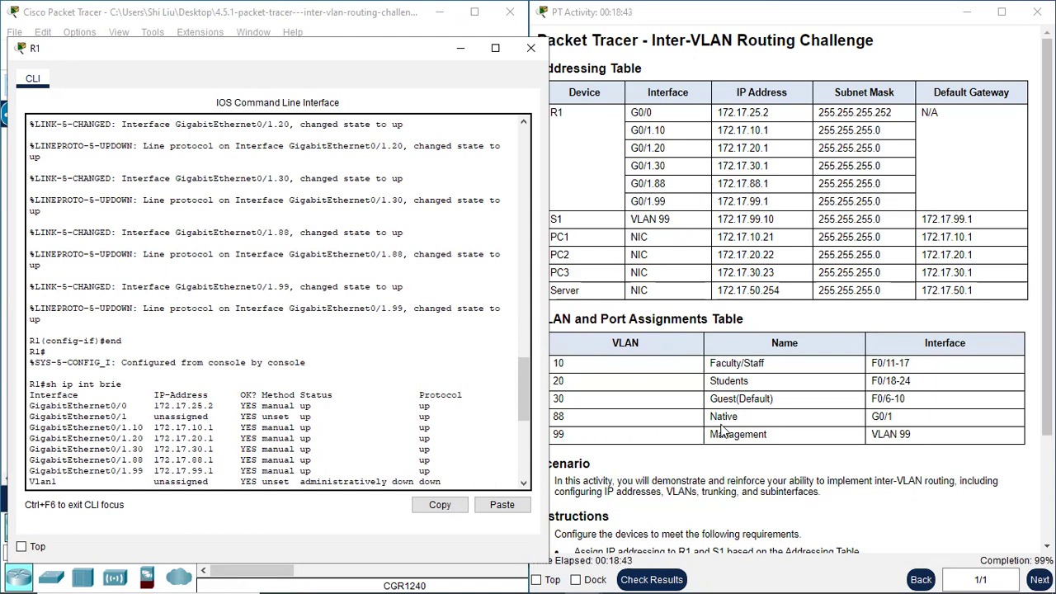
{"action": "scroll", "coordinate": [396, 237], "scroll_direction": "up", "scroll_amount": 5}
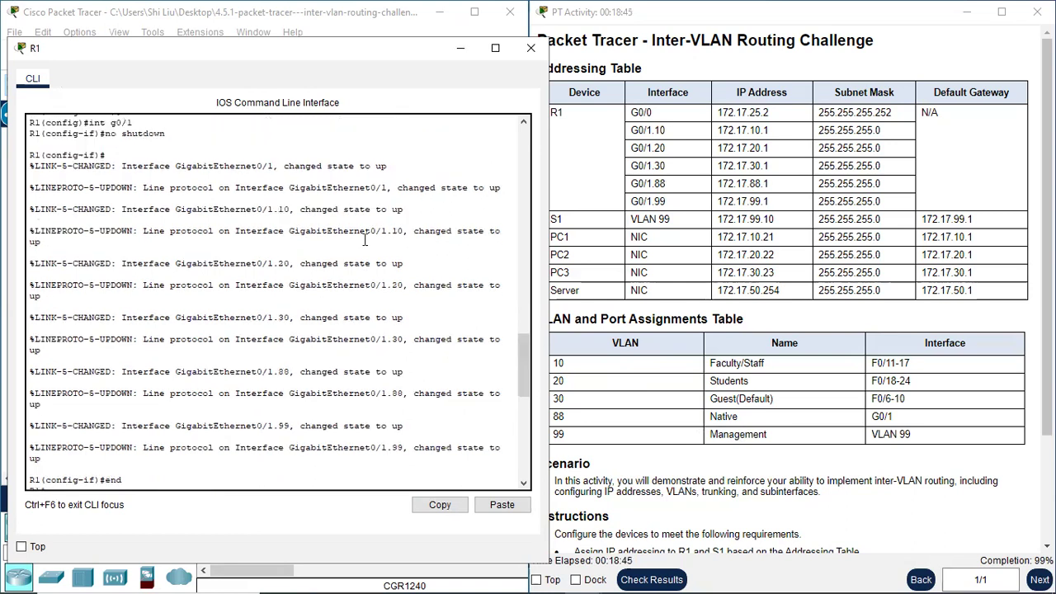
{"action": "scroll", "coordinate": [367, 242], "scroll_direction": "down", "scroll_amount": 3}
{"action": "scroll", "coordinate": [330, 289], "scroll_direction": "down", "scroll_amount": 12}
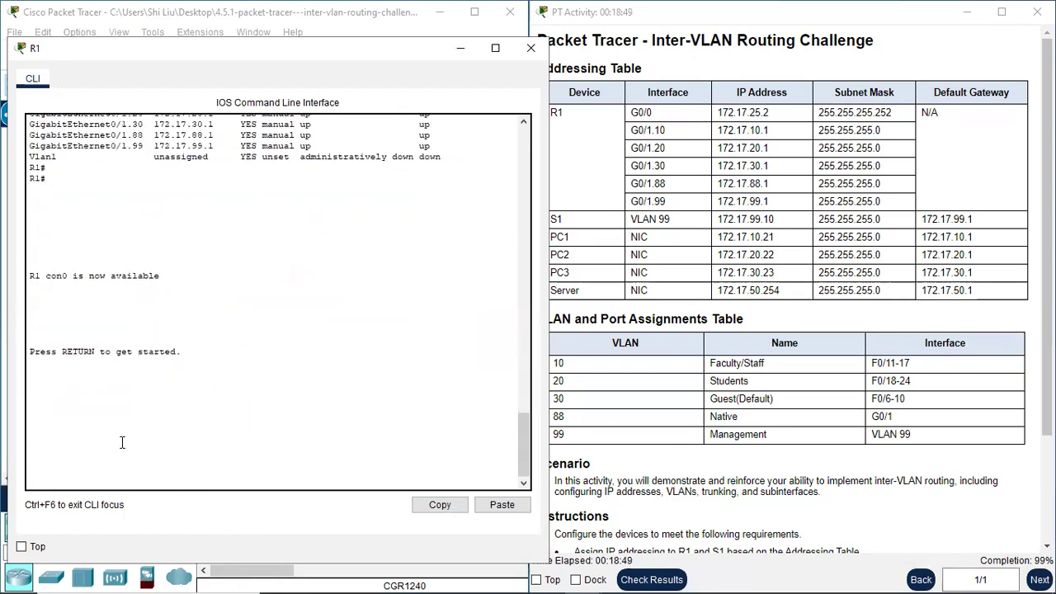
- Enter configuration mode on R1 and set subinterface G0/1.88 to dot1q encapsulation for VLAN 88 as native
{"action": "key", "text": "Return"}
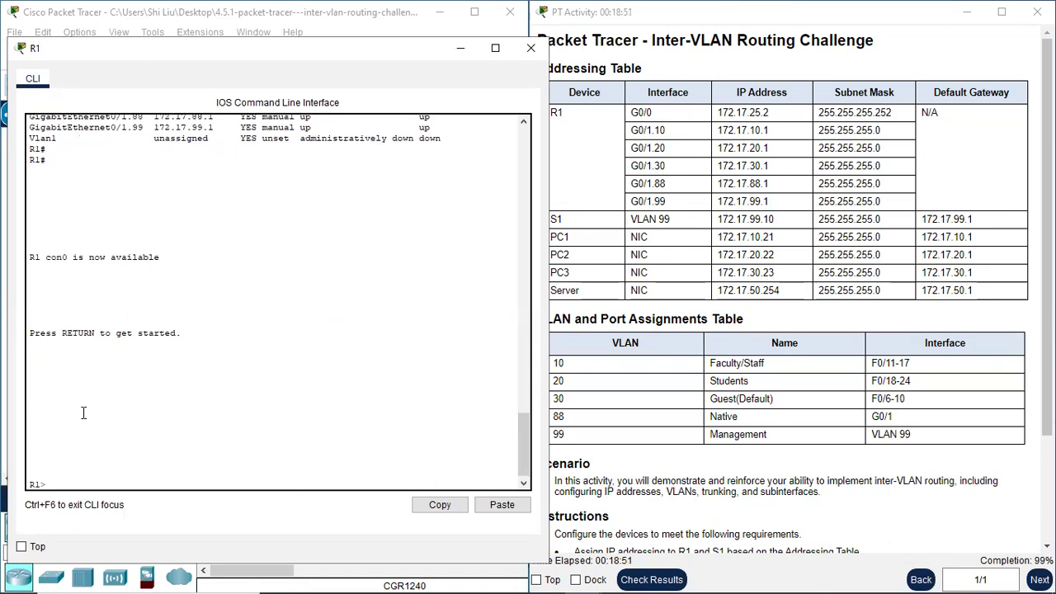
{"action": "type", "text": "en"}
{"action": "key", "text": "Return"}
{"action": "type", "text": "conf t"}
{"action": "key", "text": "Return"}
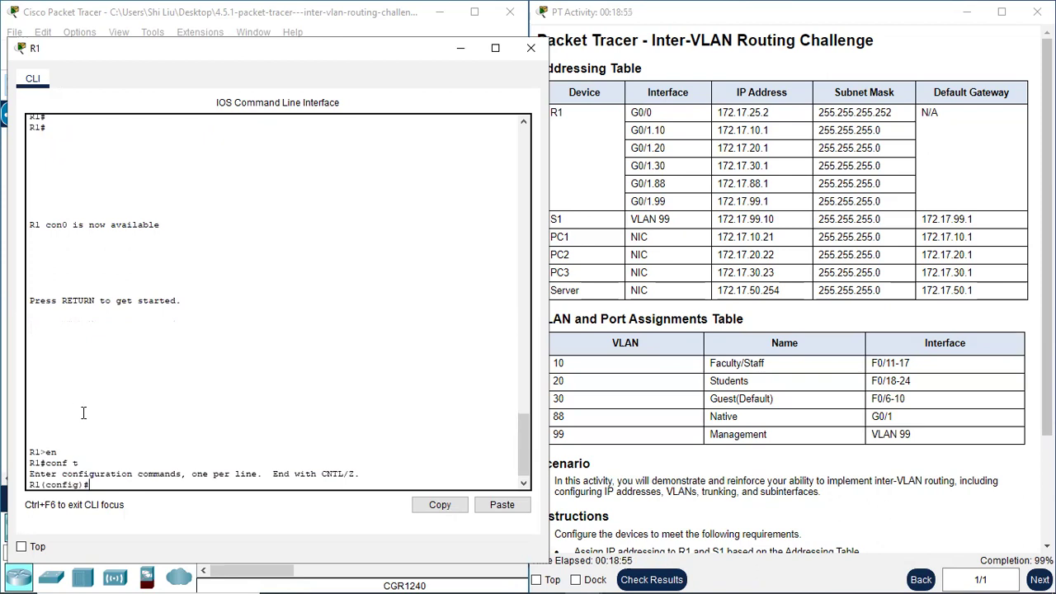
{"action": "type", "text": "int g0/1.88"}
{"action": "key", "text": "Return"}
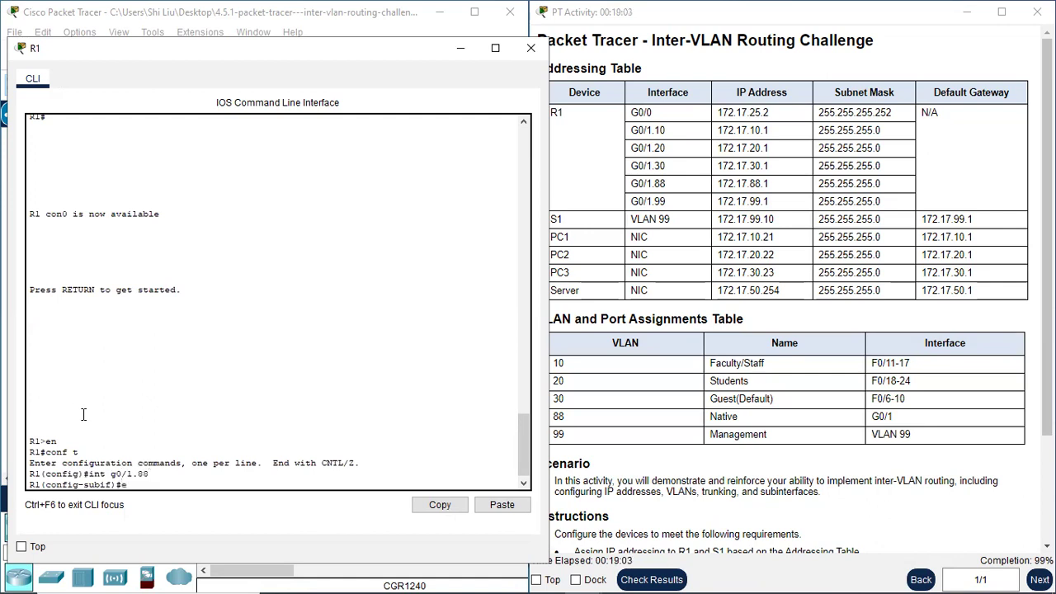
{"action": "type", "text": "encapsulation dot1q"}
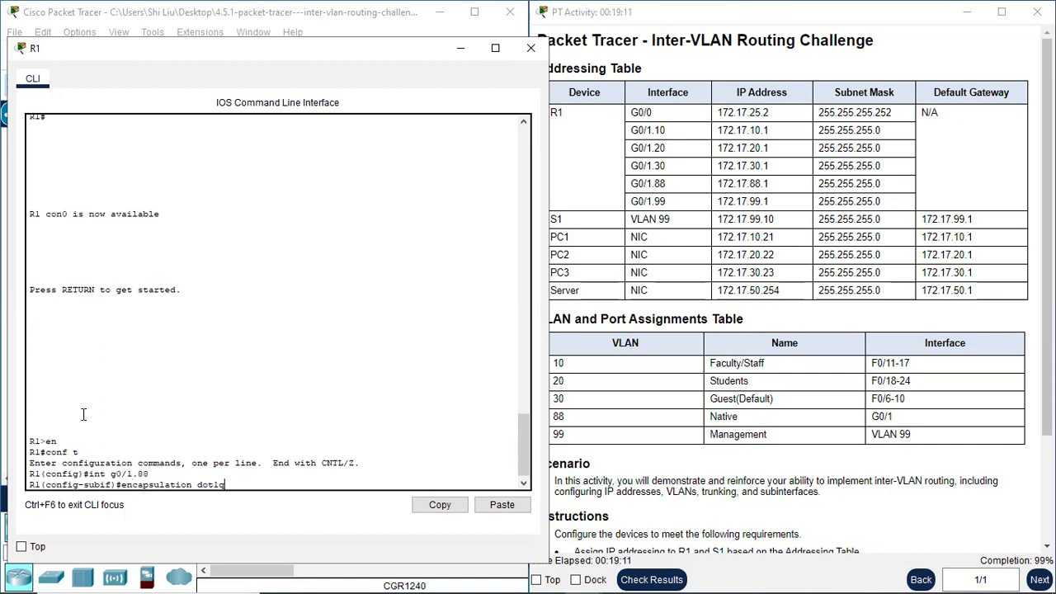
{"action": "type", "text": " 88 native"}
{"action": "key", "text": "Return"}
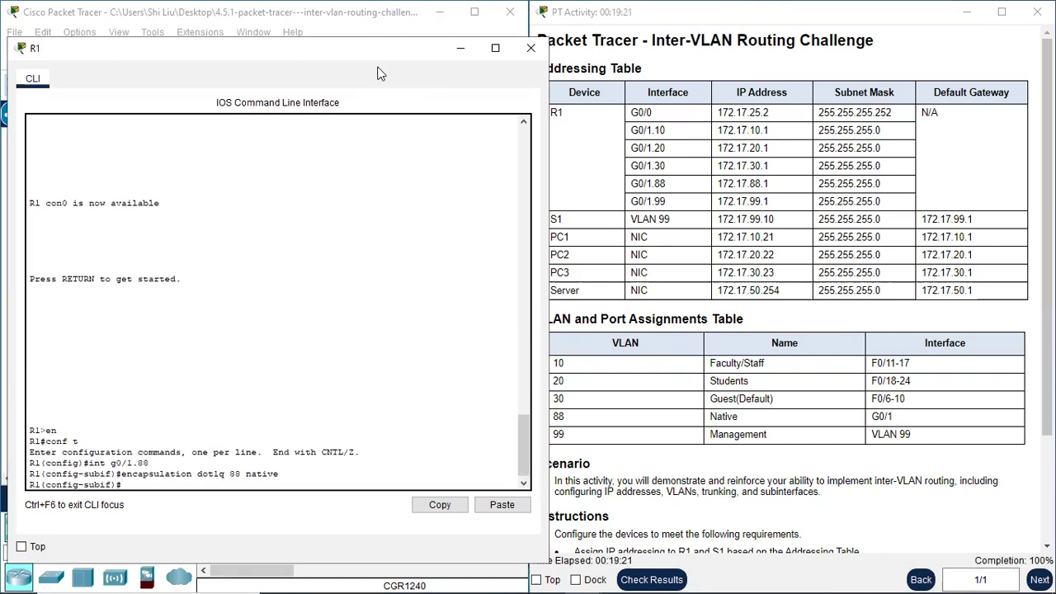
- Move R1's window clear of the topology and mark out the area around PC1, PC2 and PC3
{"action": "left_click_drag", "start_coordinate": [381, 75], "coordinate": [359, 332]}
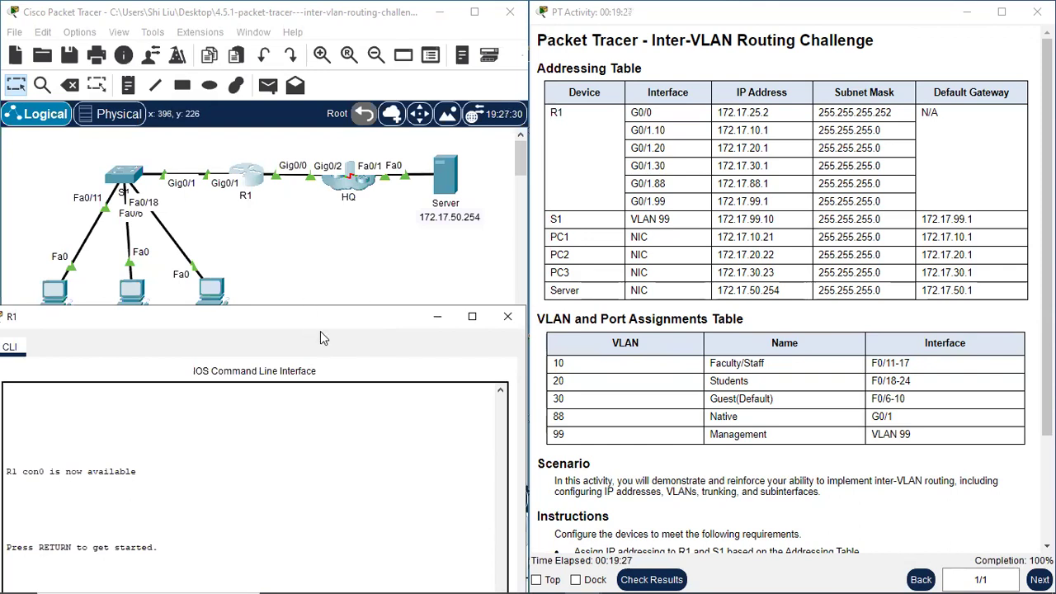
{"action": "left_click_drag", "start_coordinate": [321, 331], "coordinate": [359, 377]}
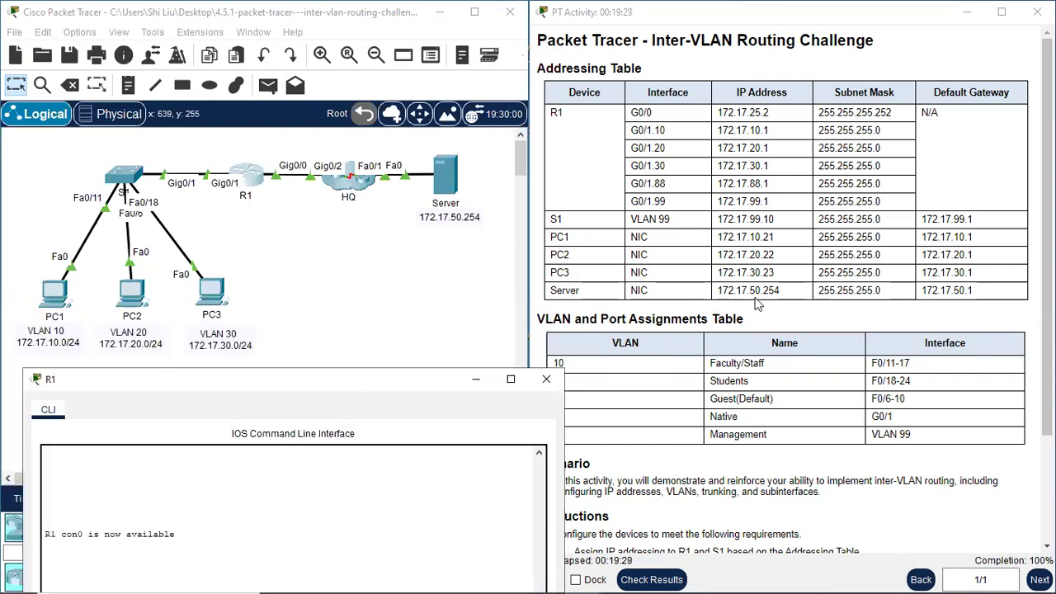
{"action": "left_click_drag", "start_coordinate": [278, 383], "coordinate": [601, 357]}
{"action": "left_click_drag", "start_coordinate": [11, 270], "coordinate": [288, 402]}
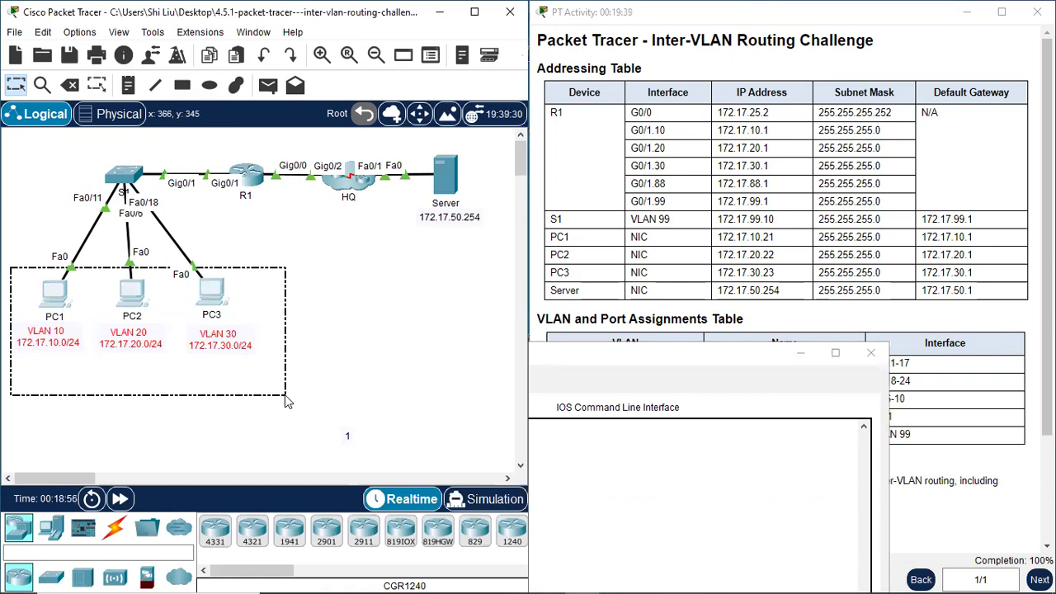
- Outline the area around PC1, PC2 and PC3 again, and mark out switch S1 in the topology
{"action": "left_click_drag", "start_coordinate": [286, 401], "coordinate": [285, 401]}
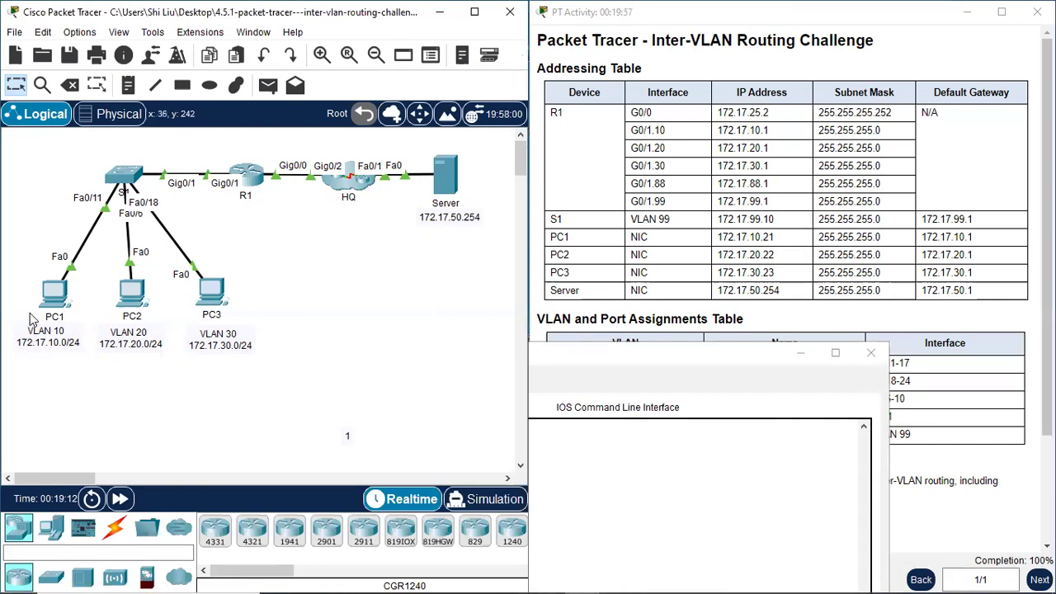
{"action": "left_click_drag", "start_coordinate": [17, 271], "coordinate": [259, 328]}
{"action": "left_click", "coordinate": [147, 410]}
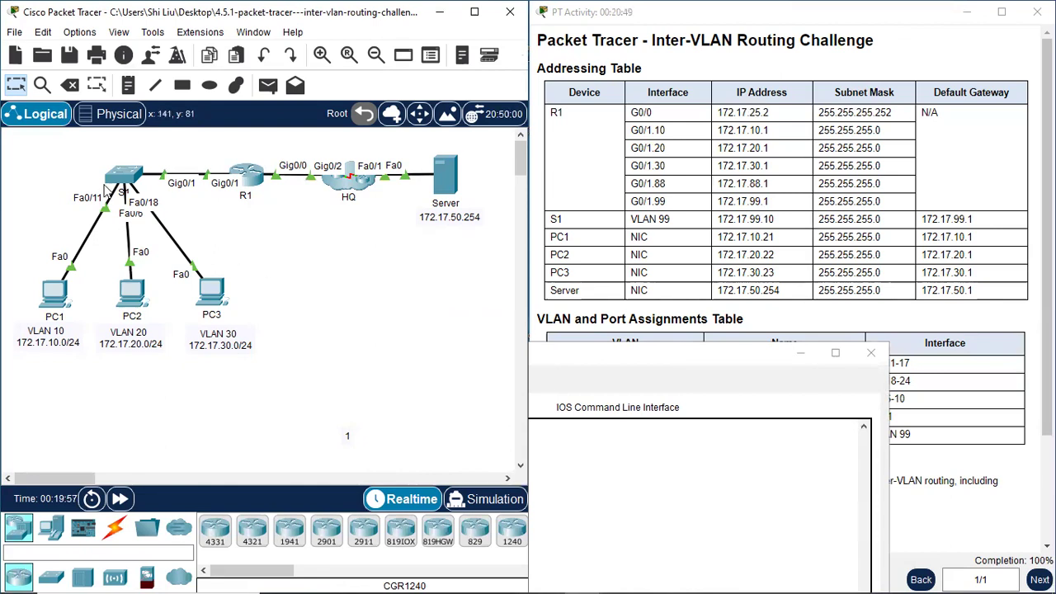
{"action": "left_click_drag", "start_coordinate": [92, 140], "coordinate": [152, 210]}
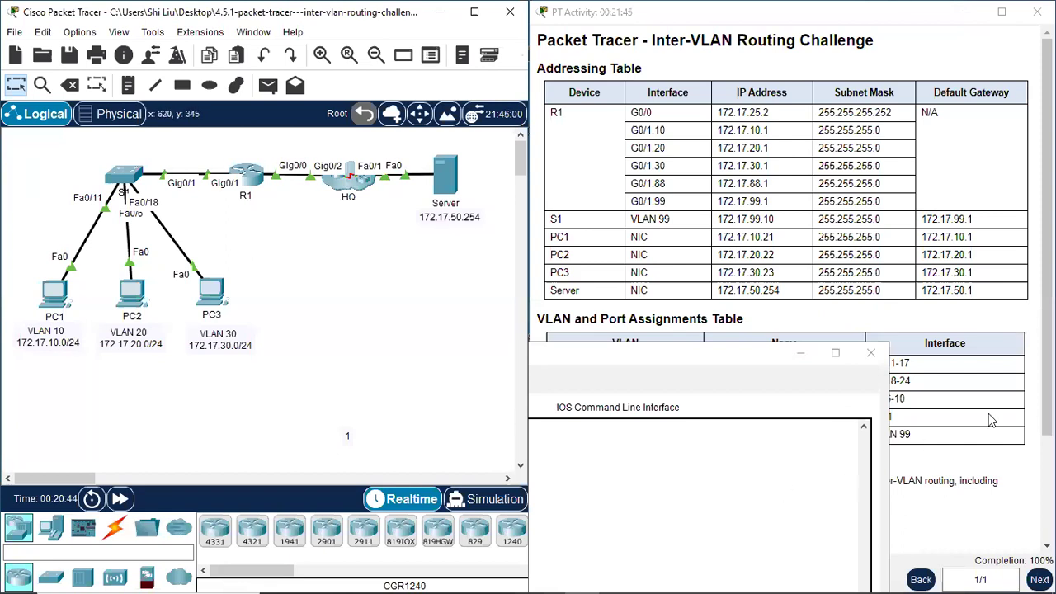
- Bring R1's command-line window back into full view and close it
{"action": "left_click", "coordinate": [676, 361]}
{"action": "left_click_drag", "start_coordinate": [649, 359], "coordinate": [250, 308]}
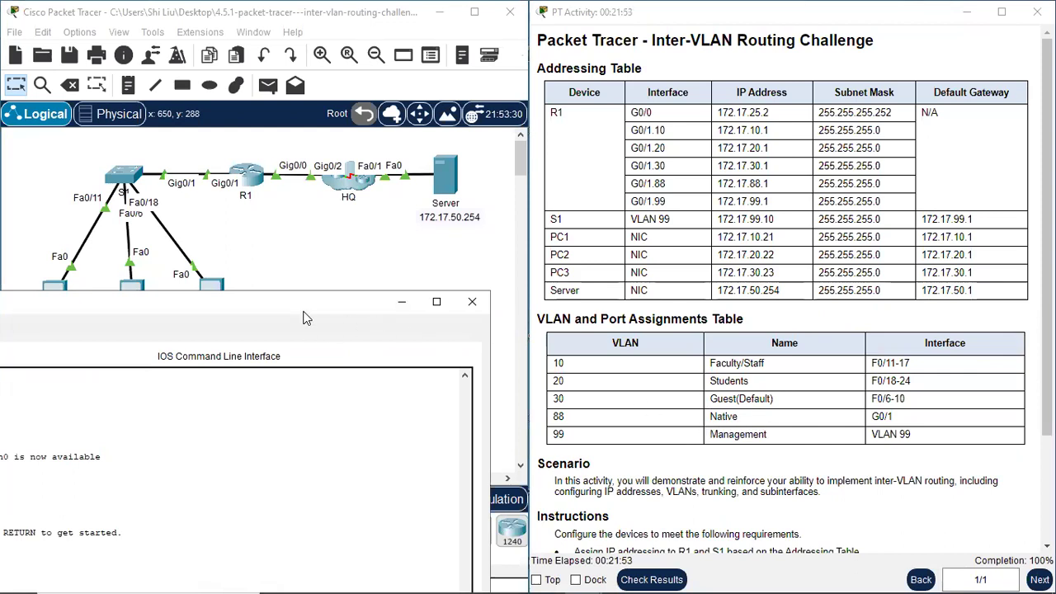
{"action": "left_click_drag", "start_coordinate": [308, 299], "coordinate": [358, 93]}
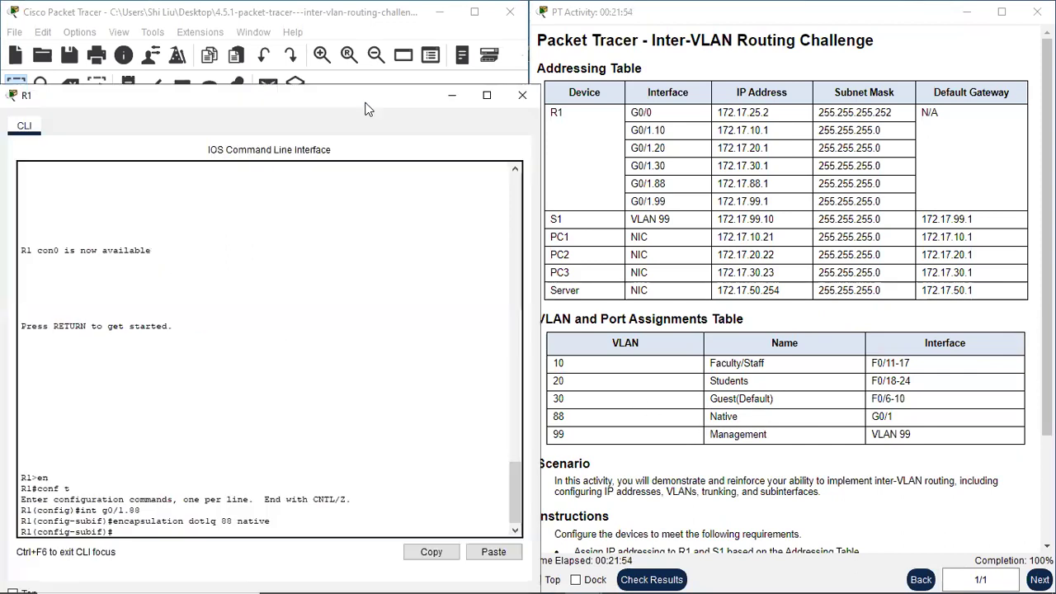
{"action": "left_click", "coordinate": [521, 95]}
- Check the connectivity requirement in the instructions, and ping the server at 172.17.50.254 from PC1's command prompt
{"action": "scroll", "coordinate": [738, 417], "scroll_direction": "down", "scroll_amount": 3}
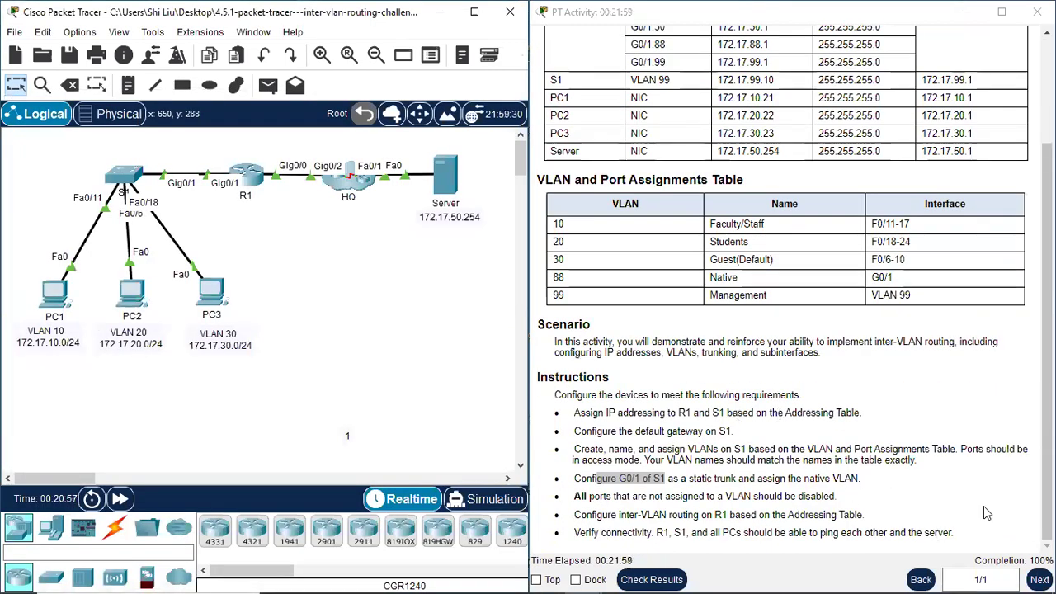
{"action": "scroll", "coordinate": [822, 398], "scroll_direction": "up", "scroll_amount": 3}
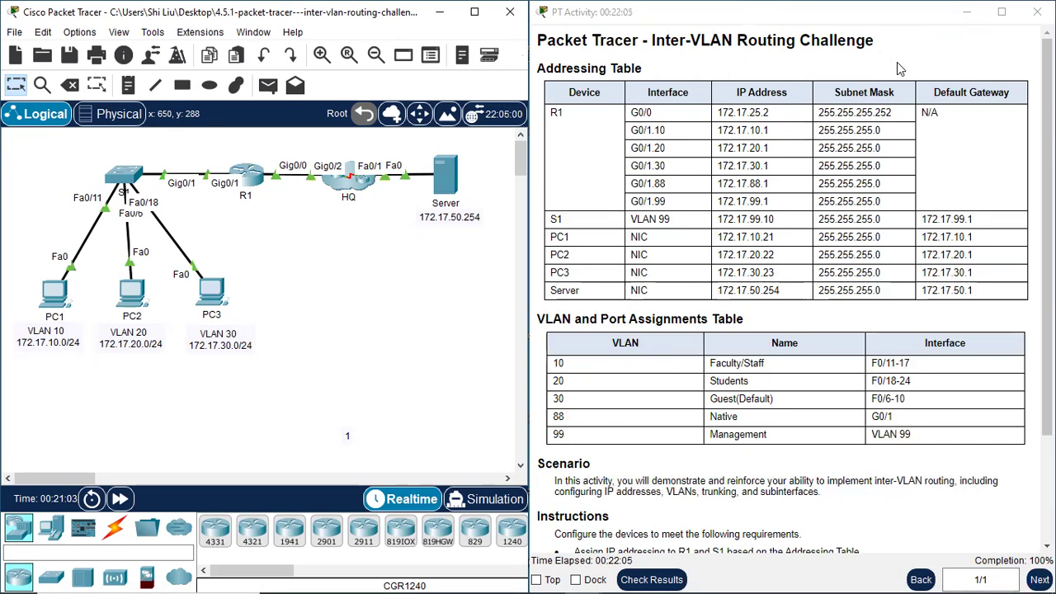
{"action": "scroll", "coordinate": [615, 491], "scroll_direction": "down", "scroll_amount": 3}
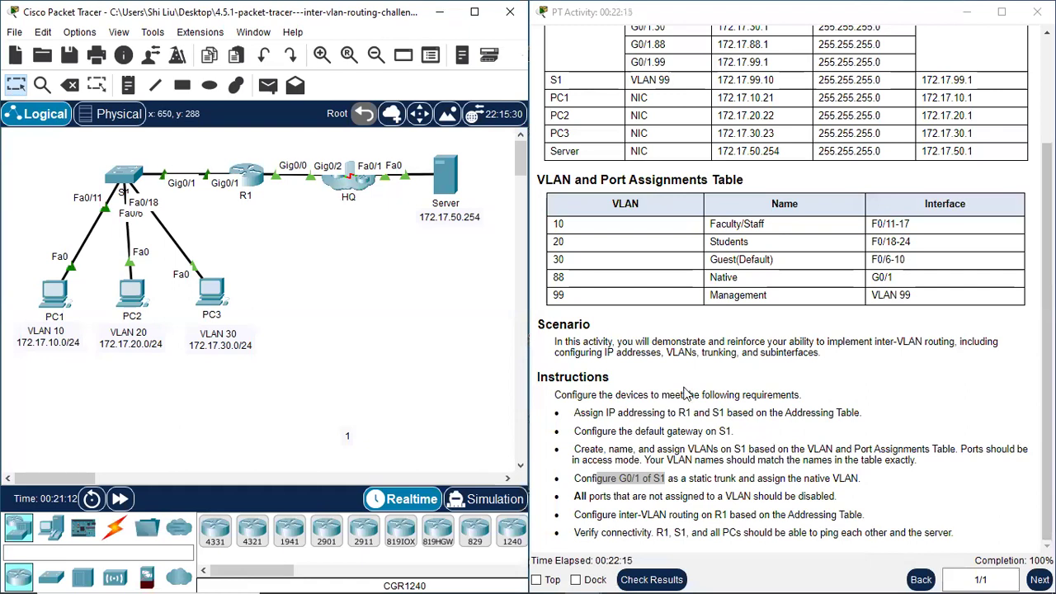
{"action": "left_click", "coordinate": [62, 302]}
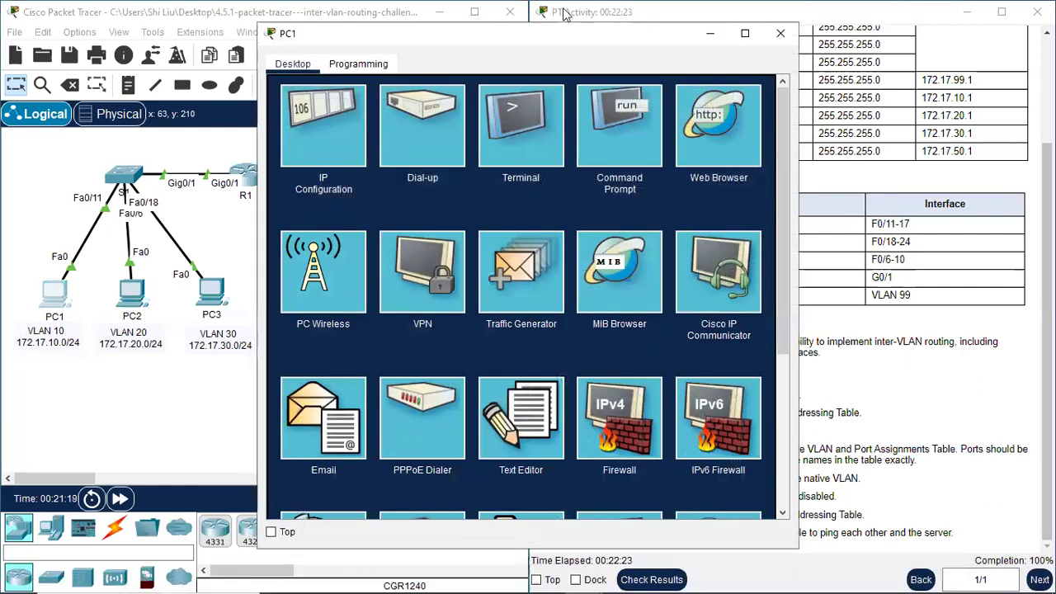
{"action": "left_click", "coordinate": [623, 125]}
{"action": "left_click_drag", "start_coordinate": [577, 47], "coordinate": [811, 51]}
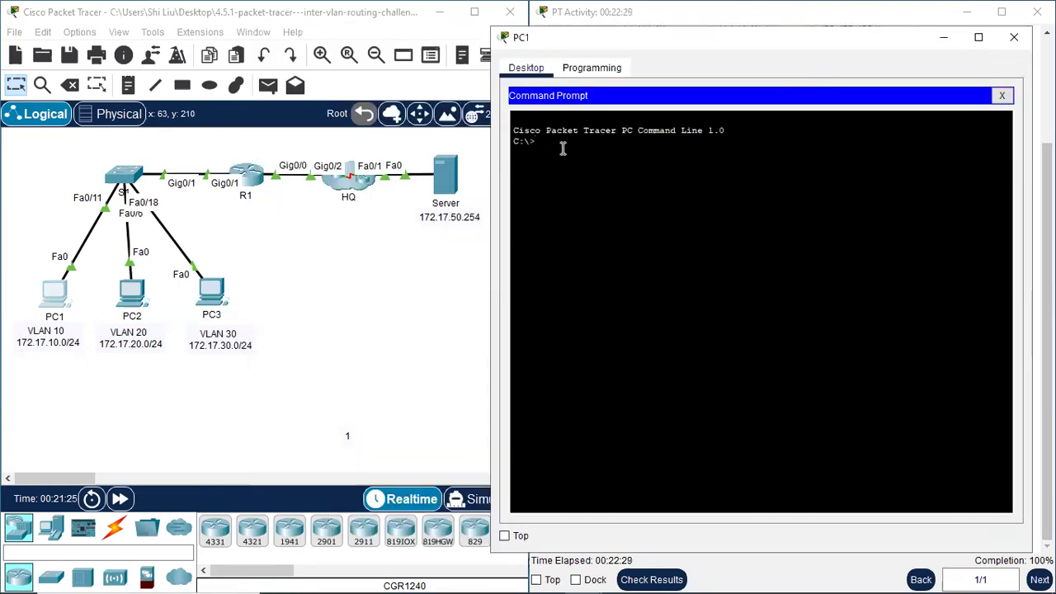
{"action": "type", "text": "ping 172.17.5"}
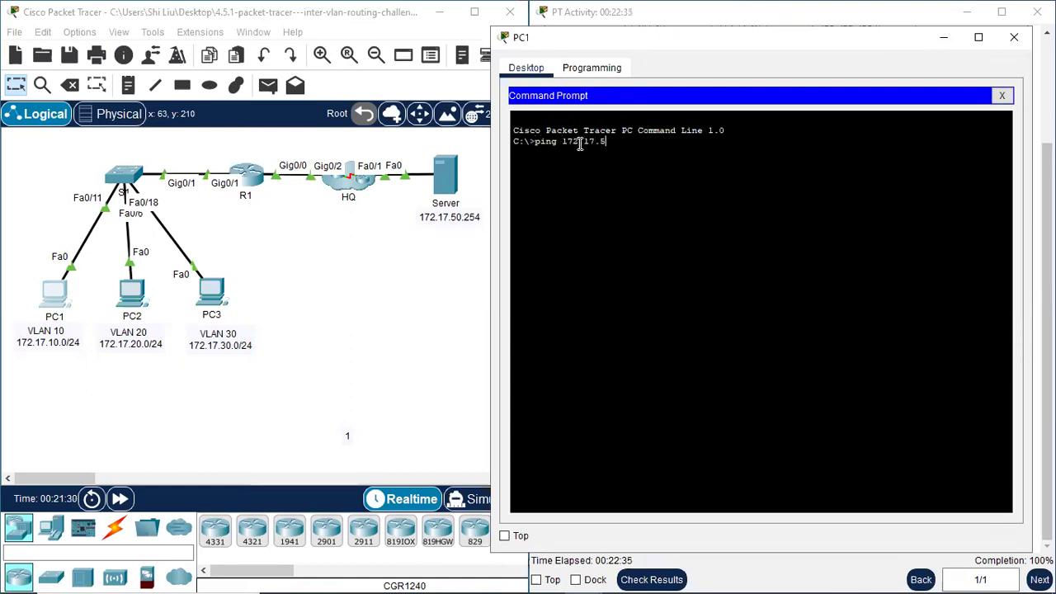
{"action": "type", "text": "0.254"}
{"action": "key", "text": "Return"}
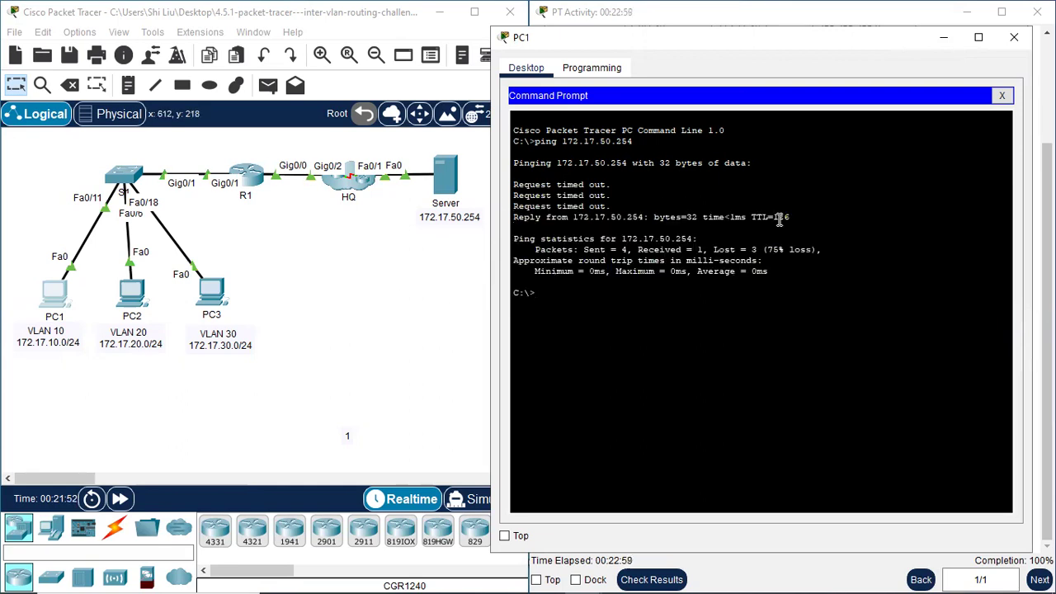
- Repeat the ping to 172.17.50.254 from PC1 and close PC1's window
{"action": "key", "text": "Up"}
{"action": "key", "text": "Return"}
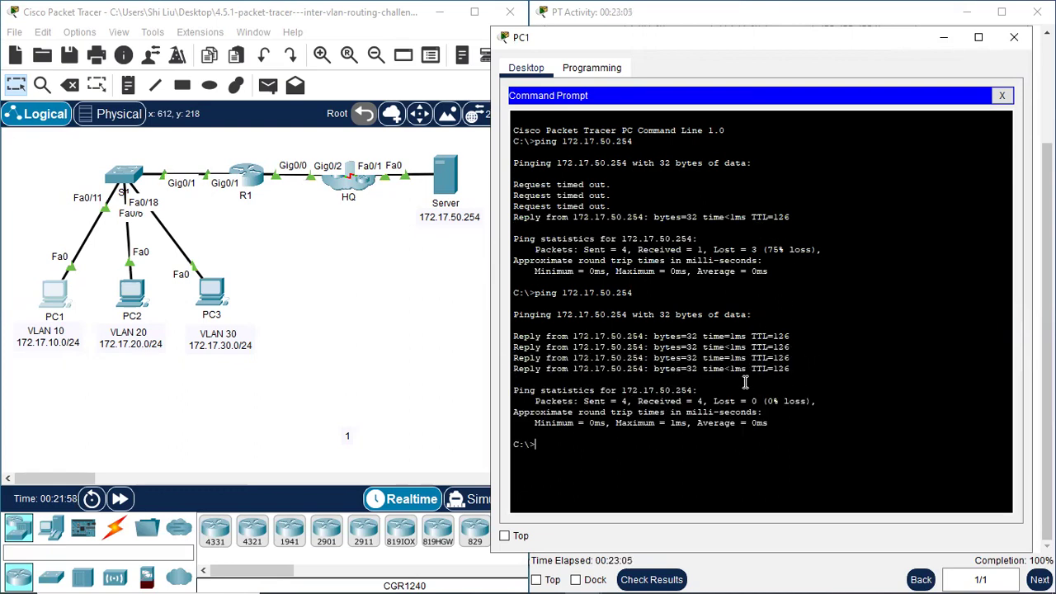
{"action": "left_click", "coordinate": [1014, 37]}
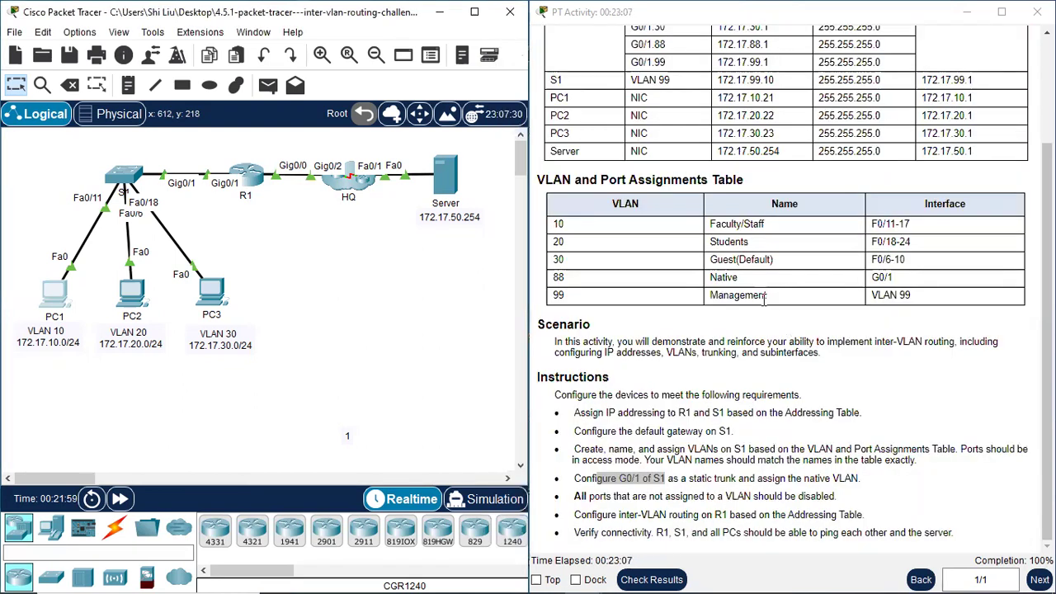